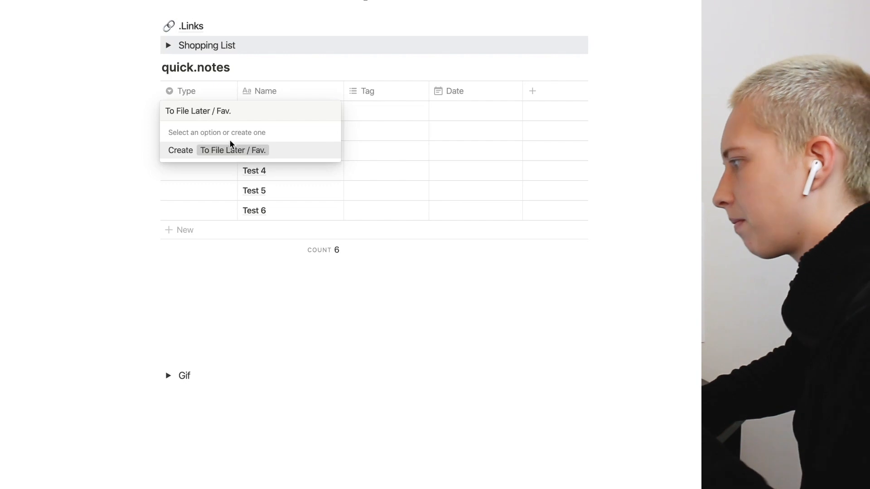
Step: Widen the Type column to fit its label, and create the Type option Unfiled / Misc. for Test 2
{"action": "left_click_drag", "start_coordinate": [238, 90], "coordinate": [243, 91]}
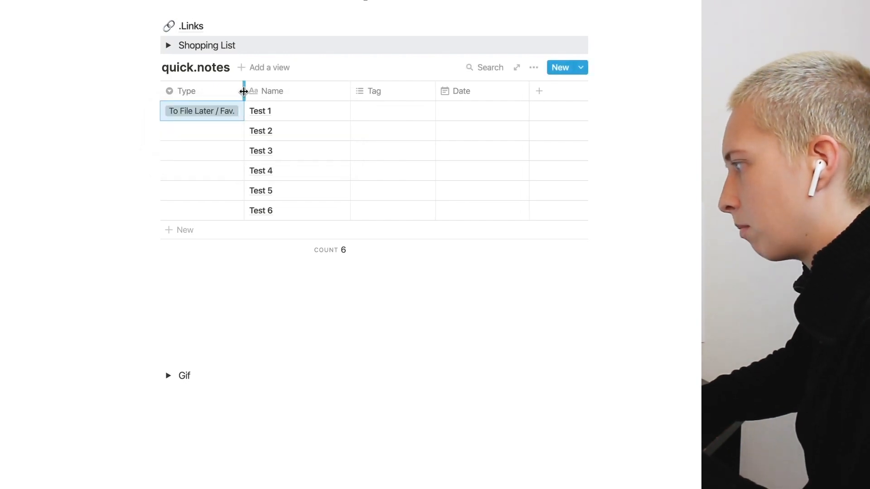
{"action": "left_click", "coordinate": [111, 121]}
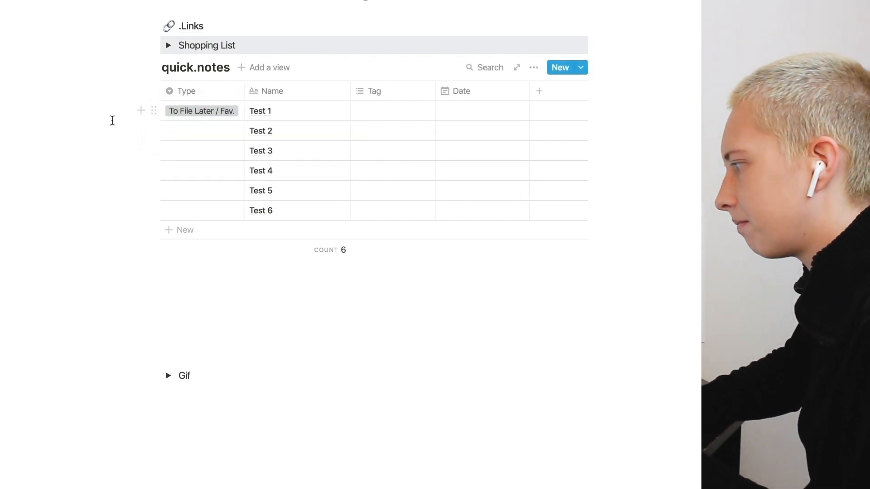
{"action": "left_click", "coordinate": [189, 136]}
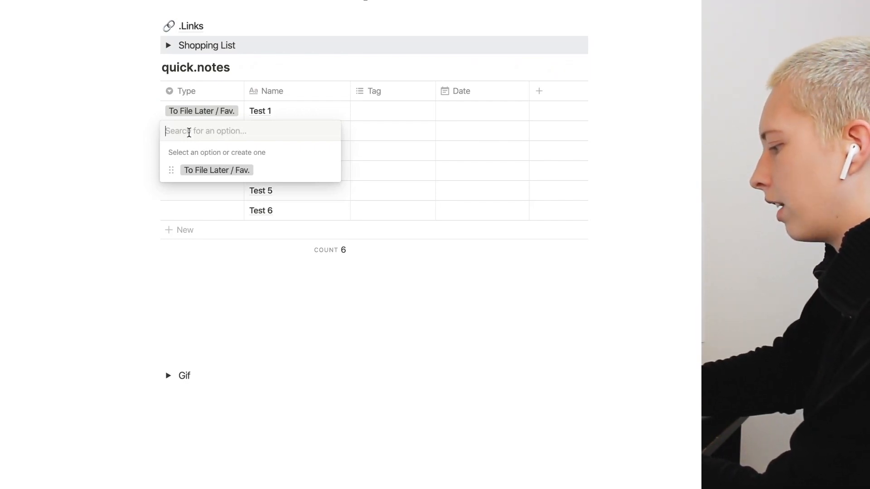
{"action": "type", "text": "Unfiled / Misc."}
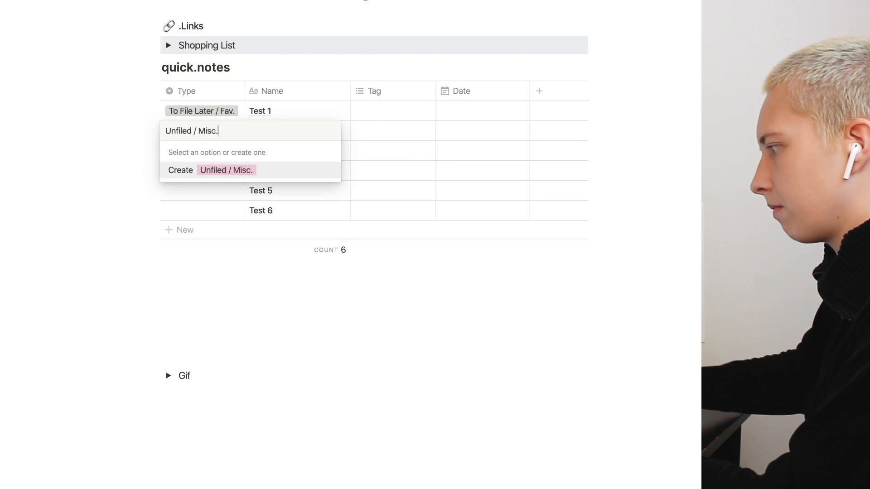
{"action": "left_click", "coordinate": [191, 171]}
Step: Create the Type option Ideas for Test 3
{"action": "left_click", "coordinate": [197, 150]}
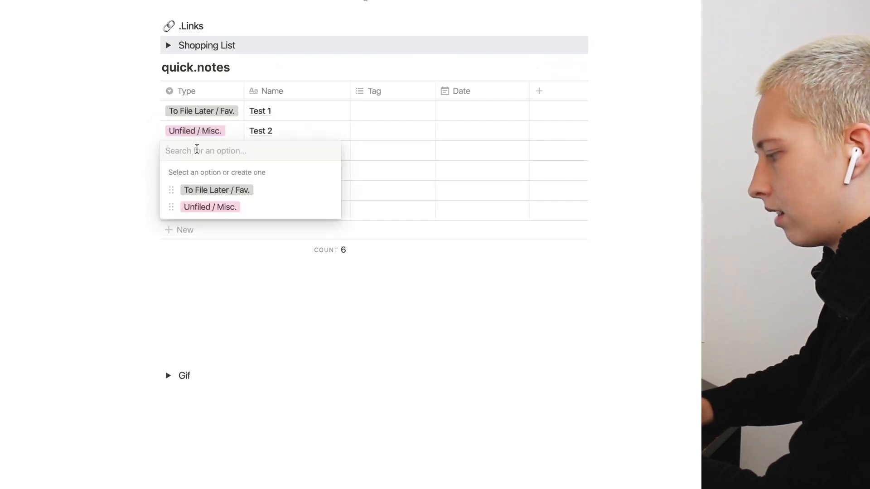
{"action": "type", "text": "Ideas"}
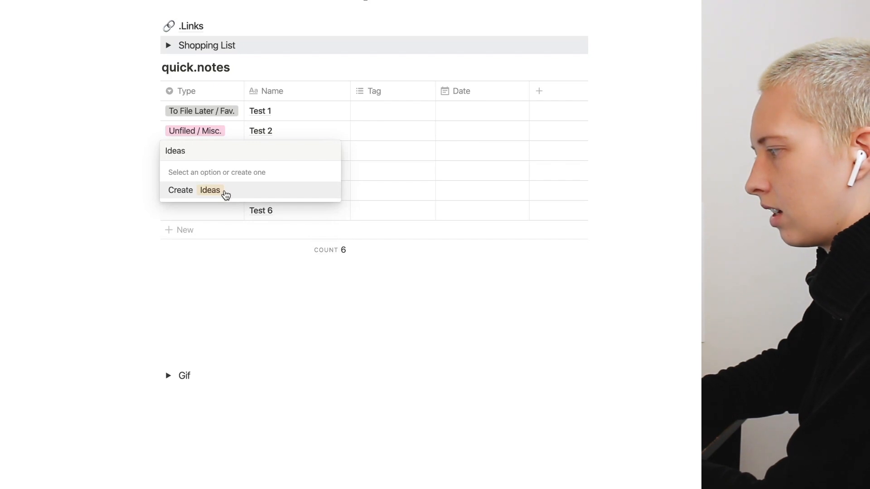
{"action": "left_click", "coordinate": [225, 194]}
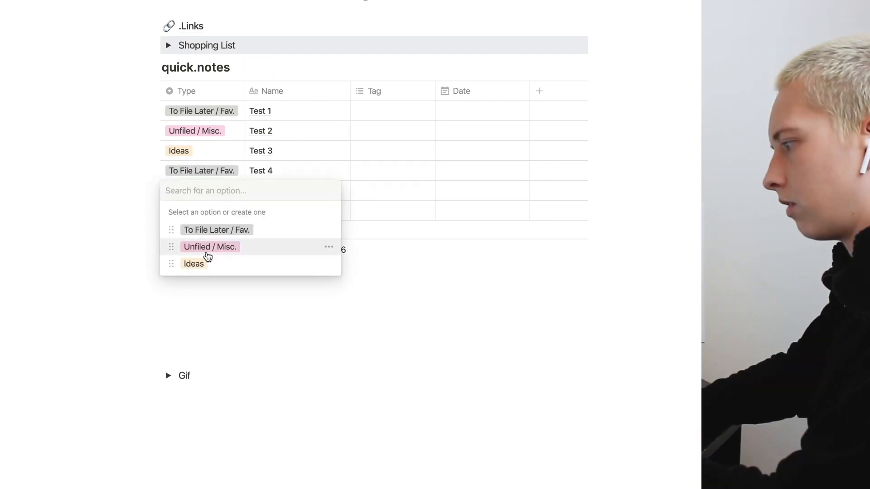
Step: Assign the existing Type options to the remaining rows: Unfiled / Misc. to Test 5 and Ideas to Test 6
{"action": "left_click", "coordinate": [207, 256]}
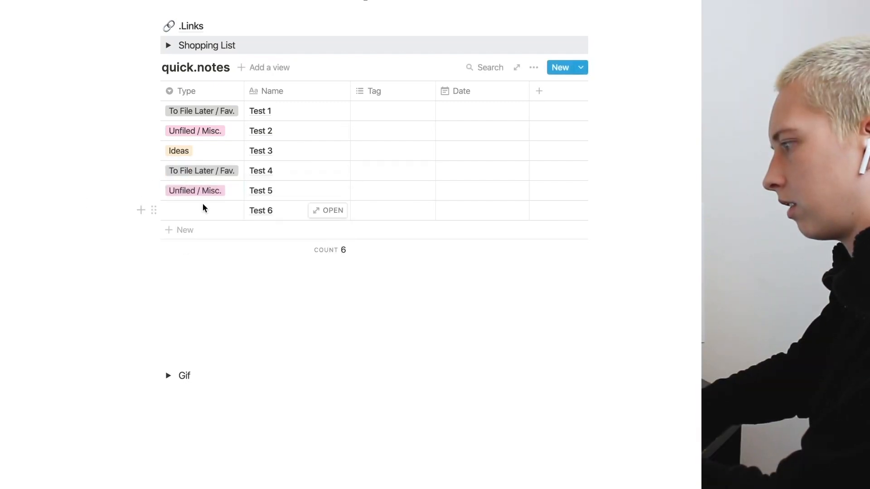
{"action": "left_click", "coordinate": [227, 209]}
{"action": "left_click", "coordinate": [198, 286]}
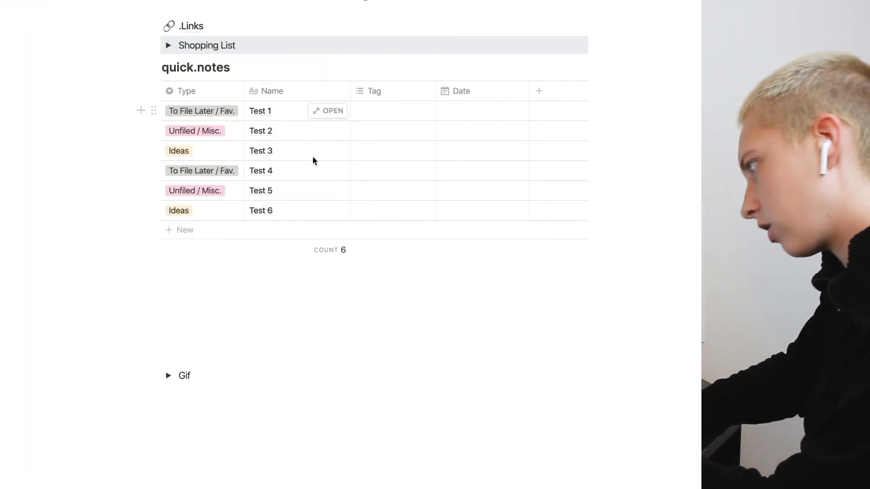
Step: Create the tag podcast in the Tag column for Test 1
{"action": "left_click", "coordinate": [401, 113]}
{"action": "type", "text": "pod"}
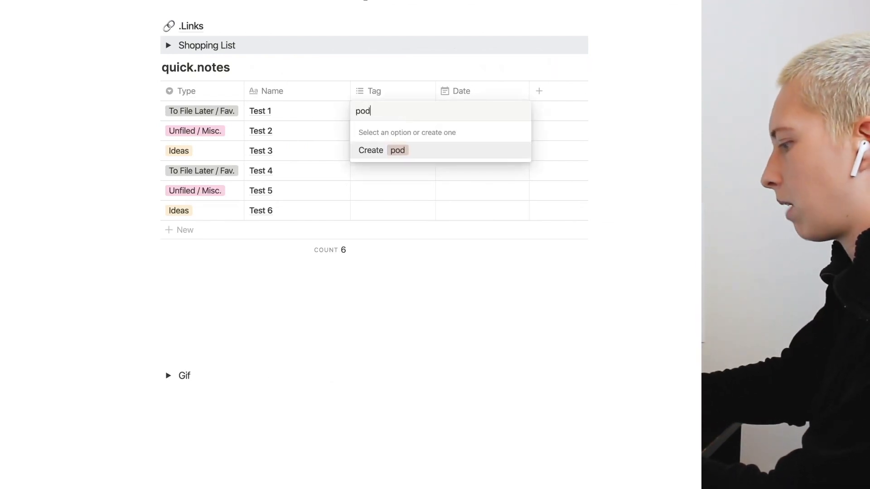
{"action": "type", "text": "cast"}
{"action": "key", "text": "Return"}
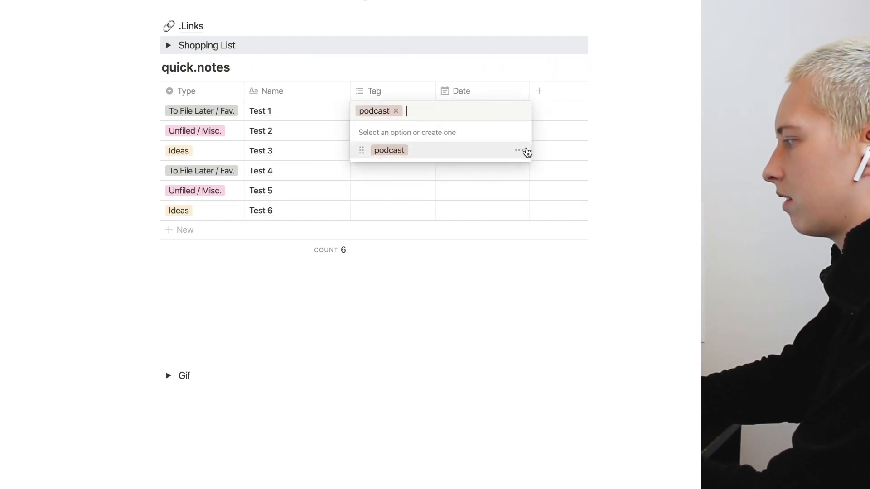
Step: Capitalise the new tag's name as Podcast and change its colour to orange
{"action": "left_click", "coordinate": [519, 154]}
{"action": "left_click", "coordinate": [475, 175]}
{"action": "left_click", "coordinate": [498, 293]}
{"action": "left_click", "coordinate": [355, 161]}
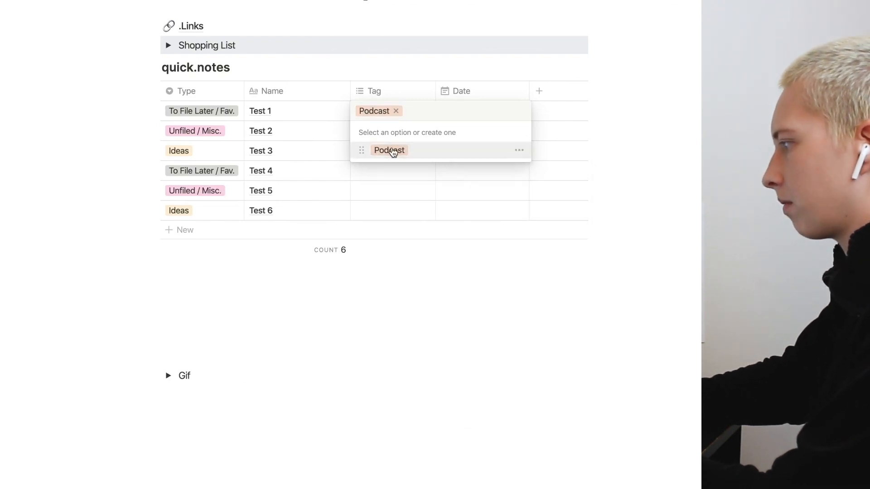
Step: Create the tags Documentary for Test 2 and Video for Test 3
{"action": "left_click", "coordinate": [380, 130]}
{"action": "type", "text": "Docu"}
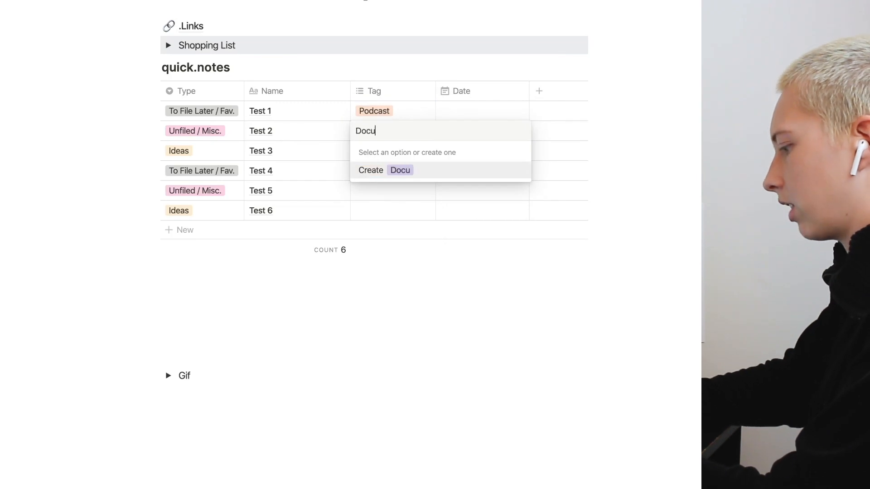
{"action": "type", "text": "mentary"}
{"action": "left_click", "coordinate": [438, 175]}
{"action": "type", "text": "Video"}
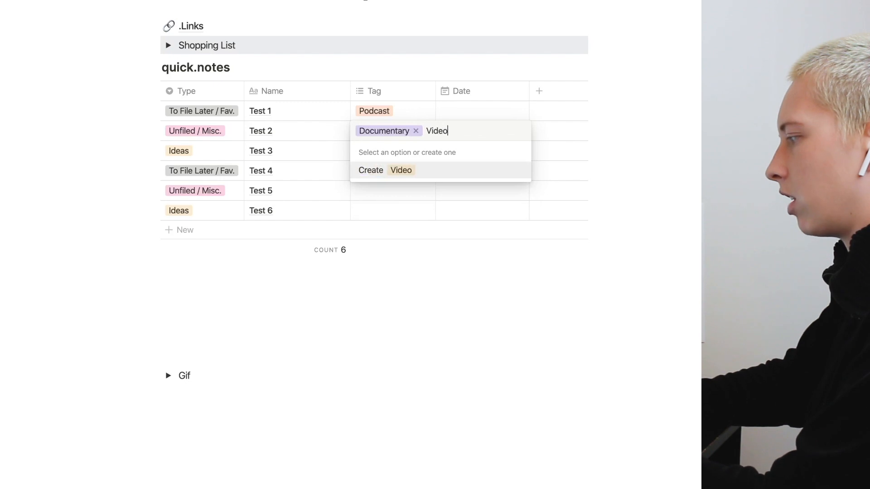
{"action": "key", "text": "Return"}
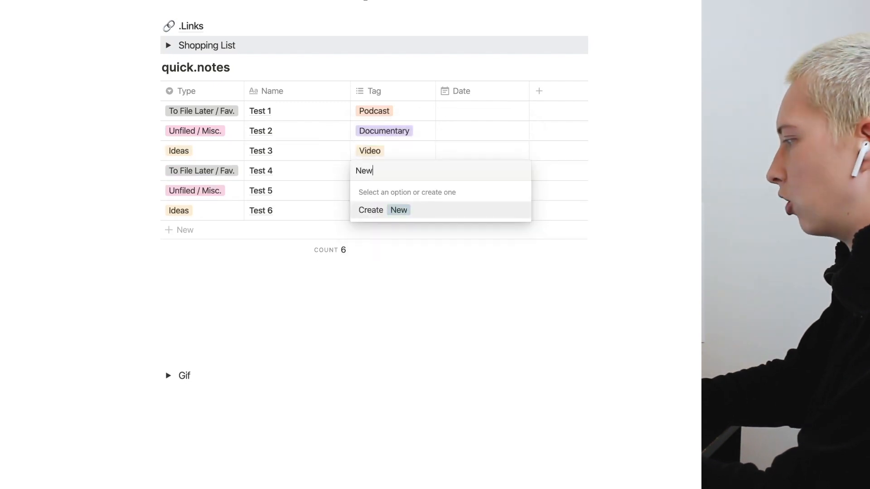
Step: Create the tags News for Test 4 and Book for Test 5
{"action": "key", "text": "Return"}
{"action": "left_click", "coordinate": [362, 191]}
{"action": "type", "text": "Book"}
{"action": "key", "text": "Return"}
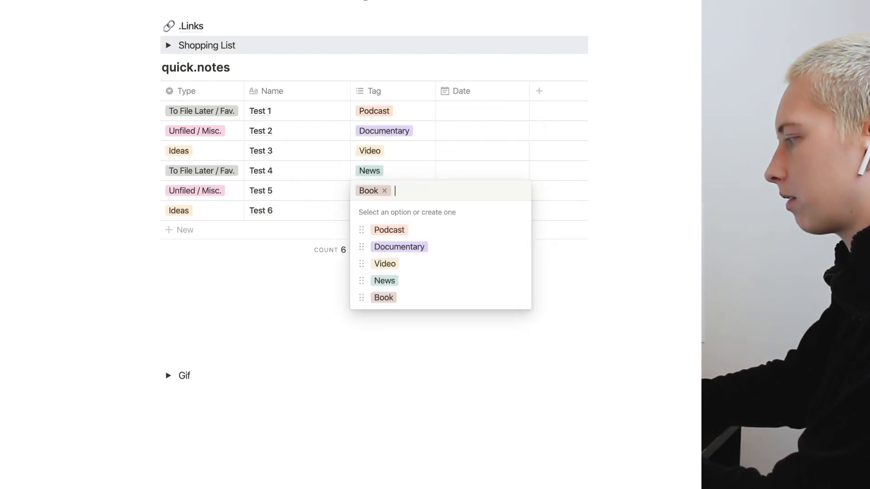
Step: Create the tag Memory for Test 6
{"action": "left_click", "coordinate": [379, 211]}
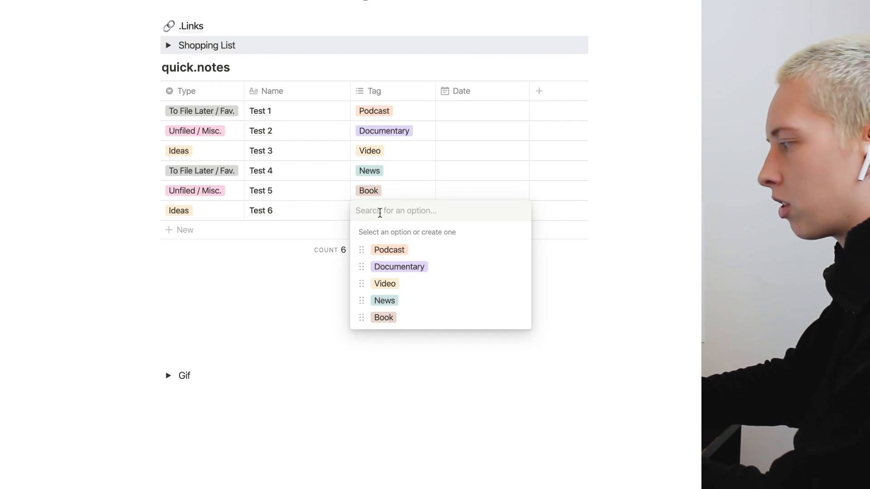
{"action": "type", "text": "Memory"}
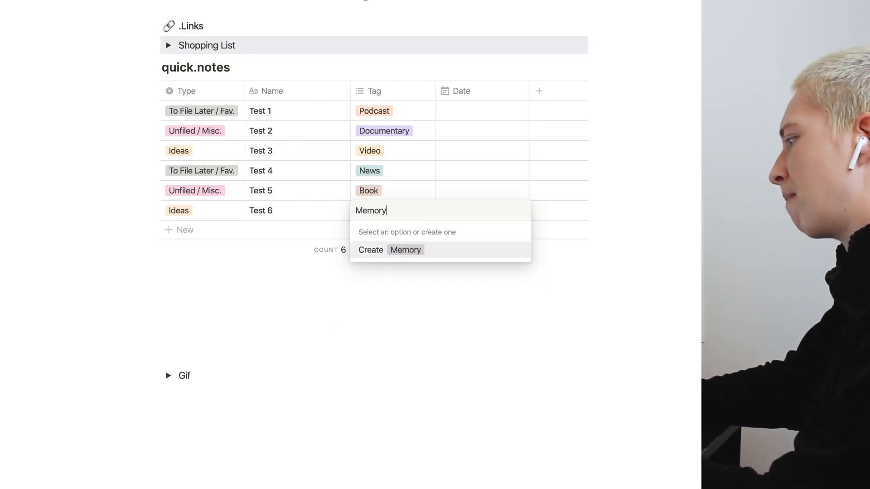
{"action": "left_click", "coordinate": [402, 249]}
{"action": "left_click", "coordinate": [75, 179]}
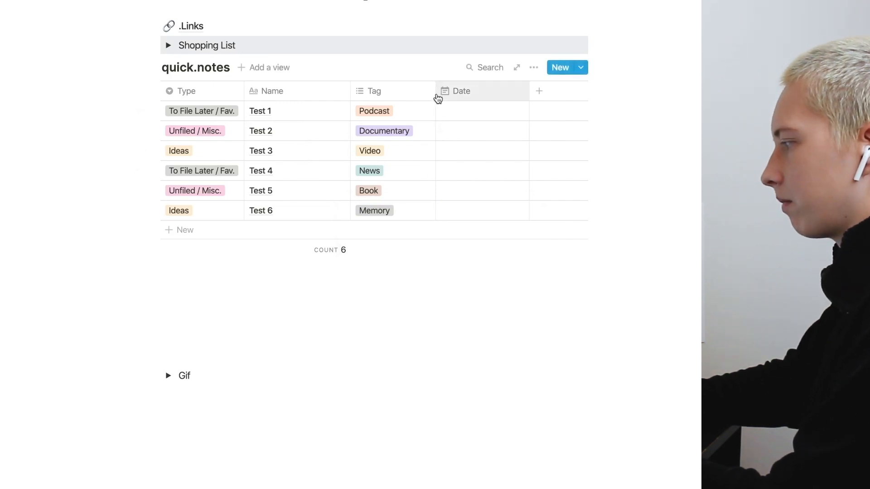
Step: Rename the Tag property as Origin and the Type property as Action
{"action": "left_click", "coordinate": [397, 96]}
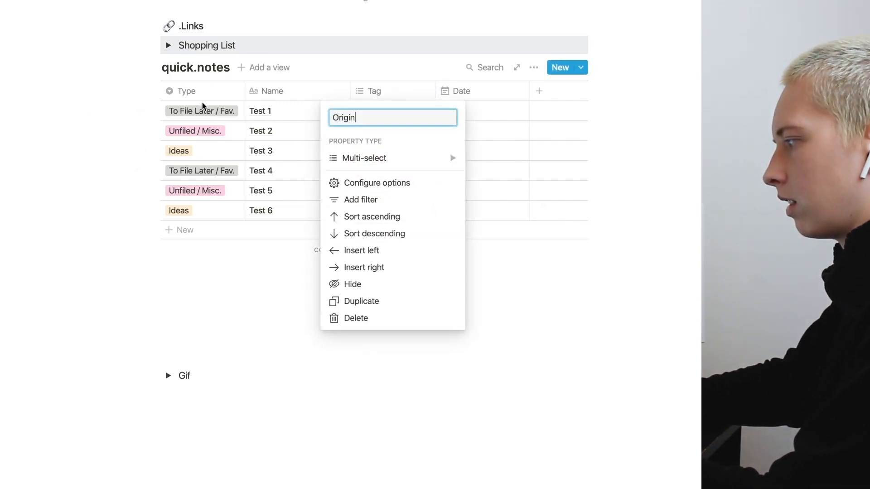
{"action": "key", "text": "Return"}
{"action": "left_click", "coordinate": [216, 96]}
{"action": "type", "text": "Ac"}
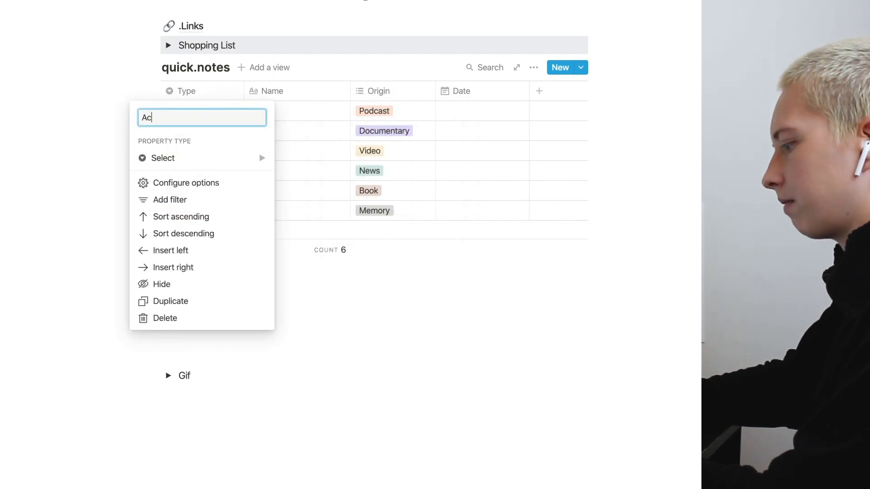
{"action": "key", "text": "Return"}
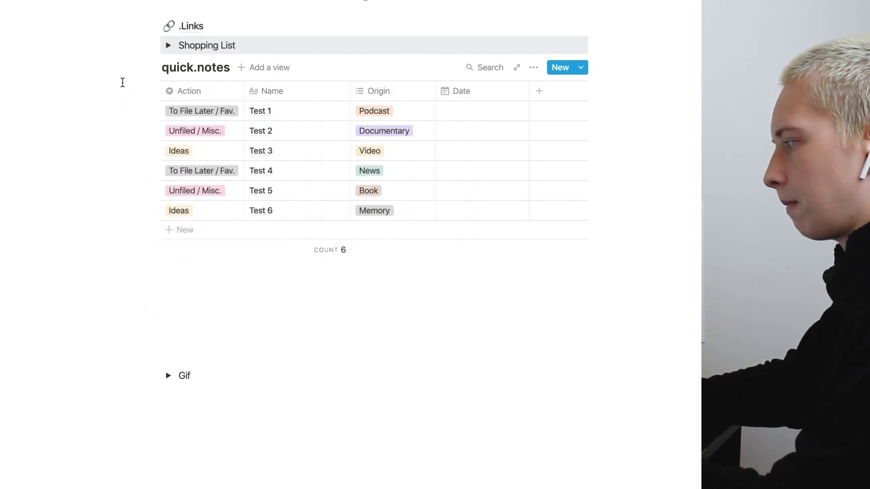
Step: Fill the Date column with consecutive days going back from Aug 26, 2020 for Test 1 to Aug 21, 2020 for Test 6
{"action": "scroll", "coordinate": [317, 136], "scroll_direction": "up", "scroll_amount": 2}
{"action": "left_click", "coordinate": [486, 174]}
{"action": "left_click", "coordinate": [518, 333]}
{"action": "key", "text": "Escape"}
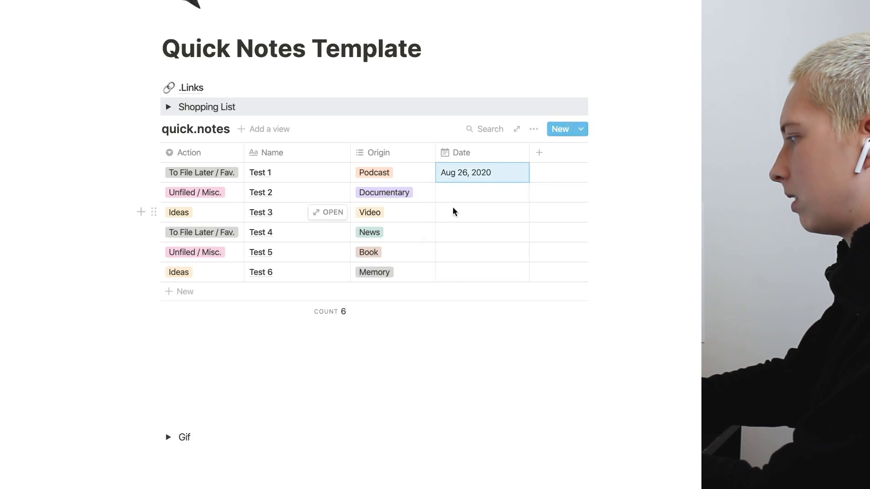
{"action": "left_click", "coordinate": [457, 197]}
{"action": "left_click", "coordinate": [497, 338]}
{"action": "key", "text": "Escape"}
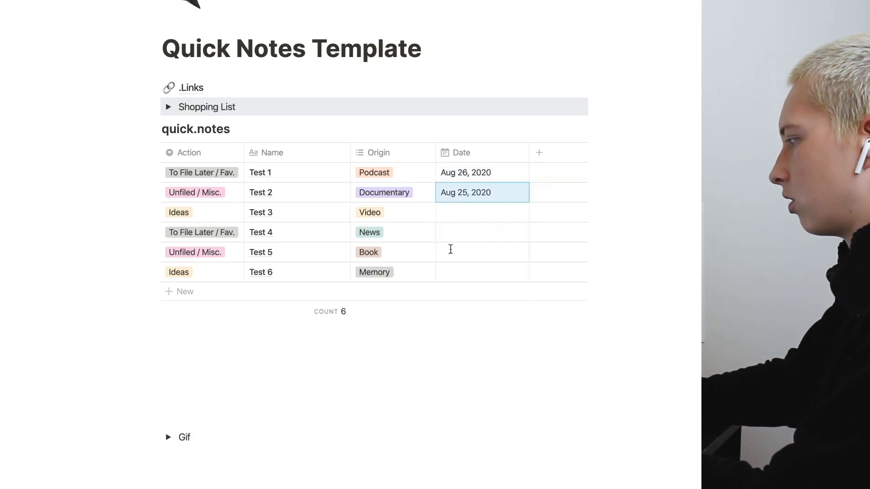
{"action": "left_click", "coordinate": [466, 213]}
{"action": "left_click", "coordinate": [477, 338]}
{"action": "key", "text": "Escape"}
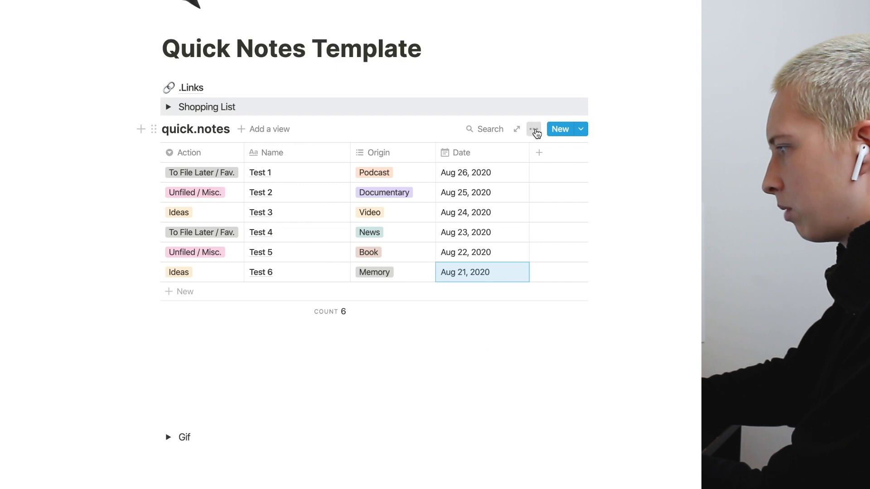
Step: Sort the quick.notes table by Date in descending order
{"action": "left_click", "coordinate": [534, 132]}
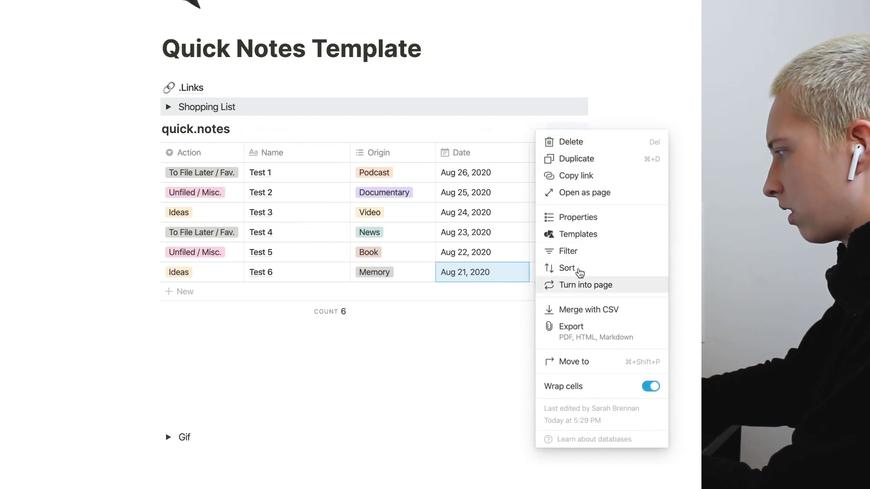
{"action": "left_click", "coordinate": [593, 272]}
{"action": "left_click", "coordinate": [383, 239]}
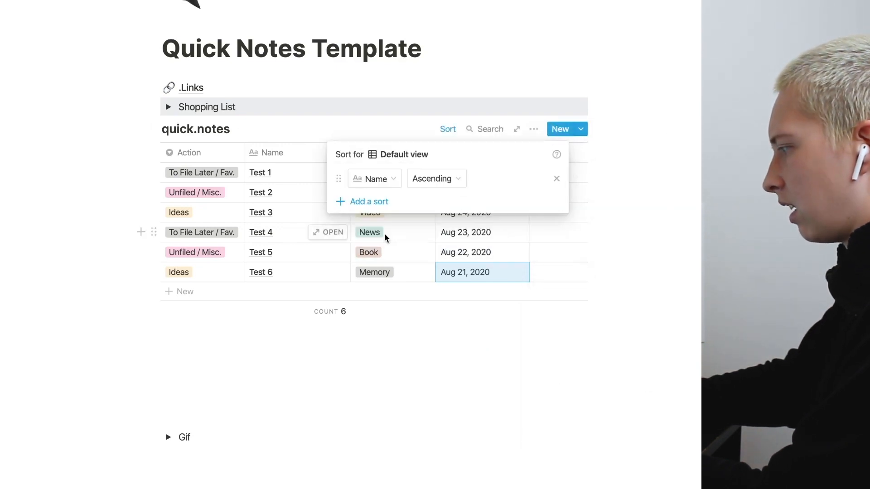
{"action": "left_click", "coordinate": [372, 180]}
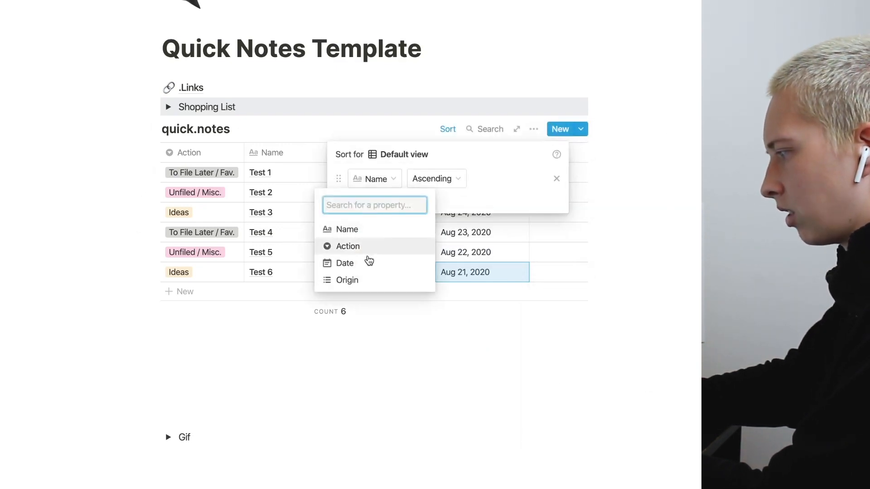
{"action": "left_click", "coordinate": [376, 262]}
{"action": "left_click", "coordinate": [433, 181]}
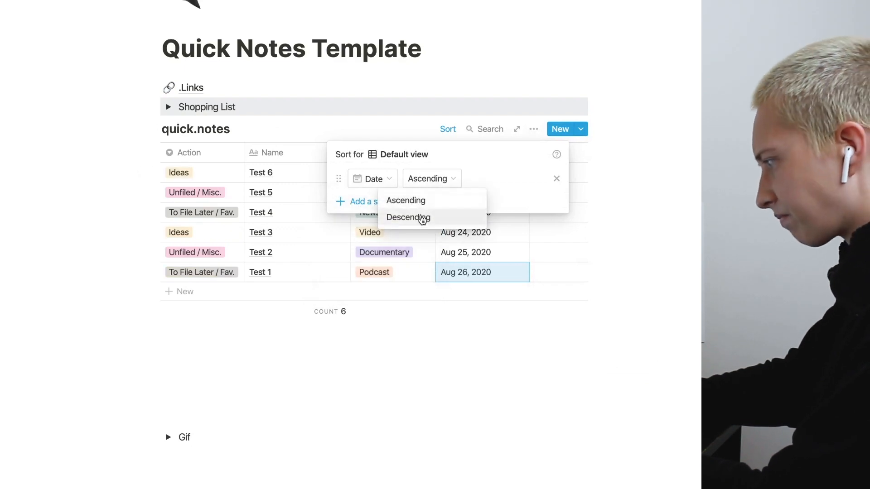
{"action": "left_click", "coordinate": [423, 217]}
{"action": "left_click", "coordinate": [91, 202]}
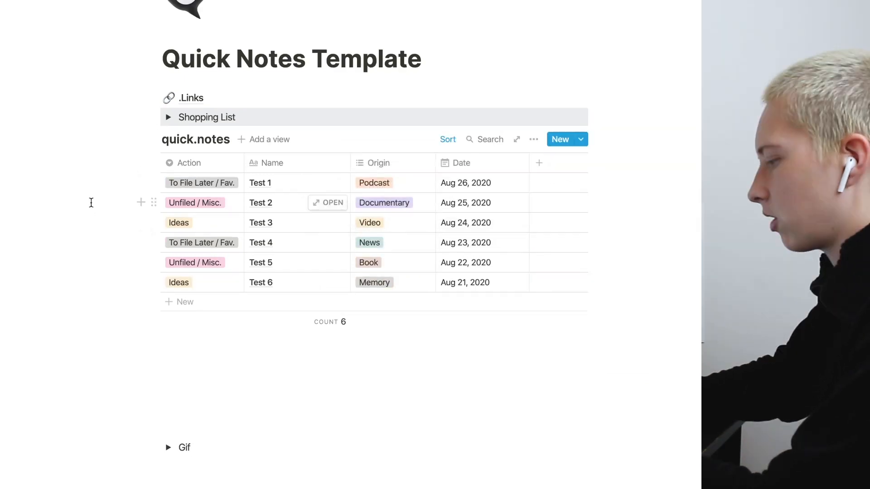
{"action": "scroll", "coordinate": [91, 202], "scroll_direction": "down", "scroll_amount": 2}
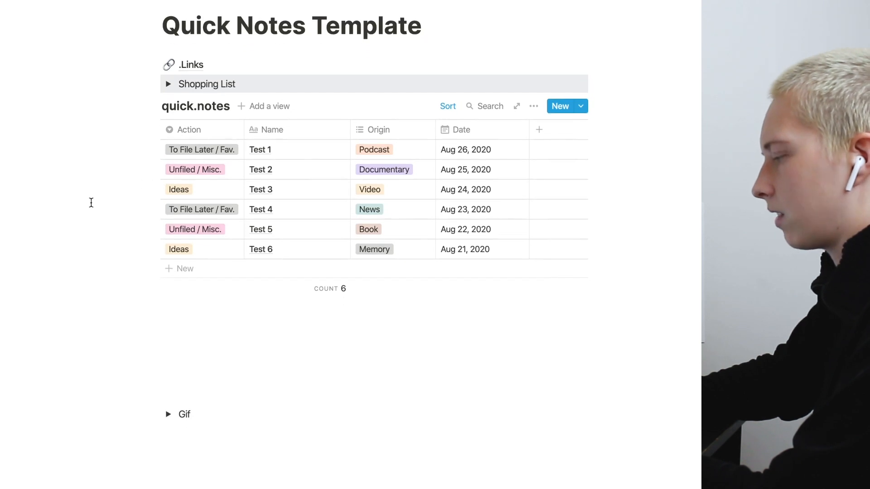
{"action": "left_click", "coordinate": [266, 109]}
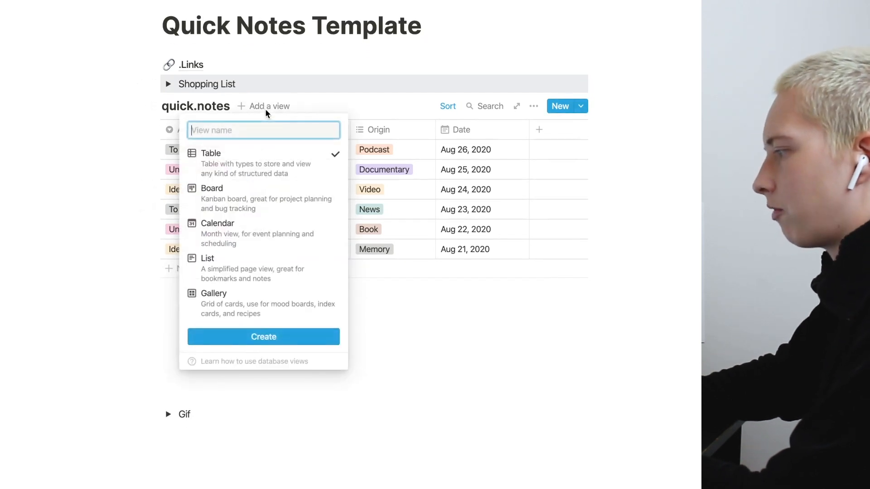
{"action": "left_click", "coordinate": [155, 168]}
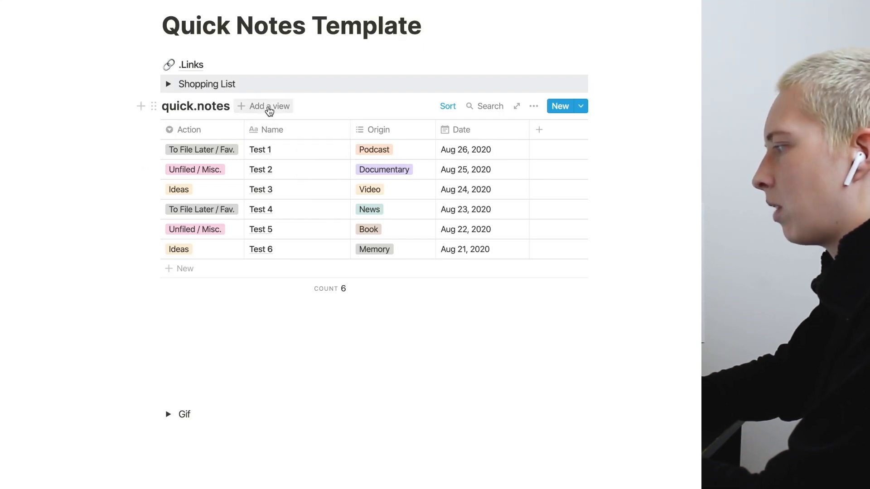
Step: Add a table view named Enter Podcast Note to the quick.notes database
{"action": "left_click", "coordinate": [259, 106]}
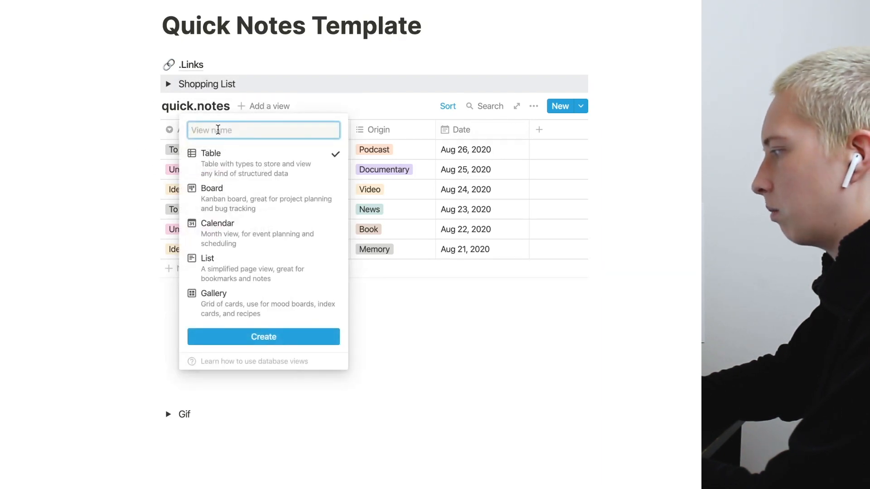
{"action": "mouse_move", "coordinate": [227, 155]}
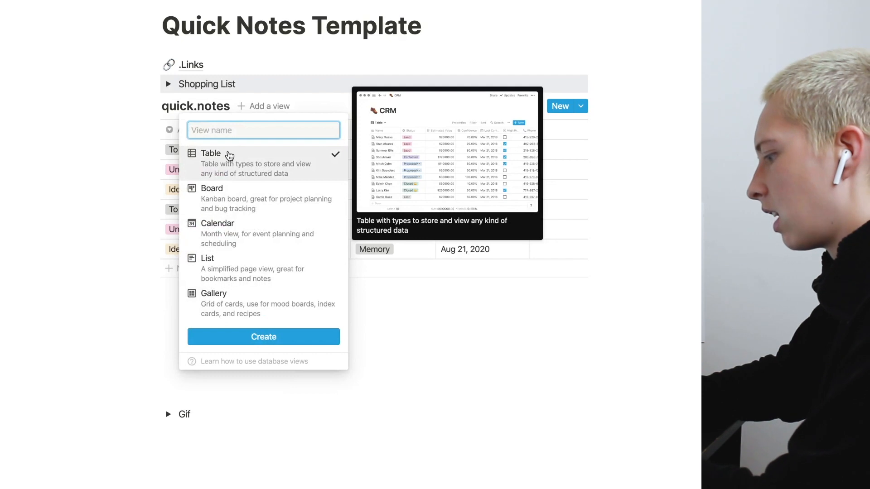
{"action": "type", "text": "Enter Pod"}
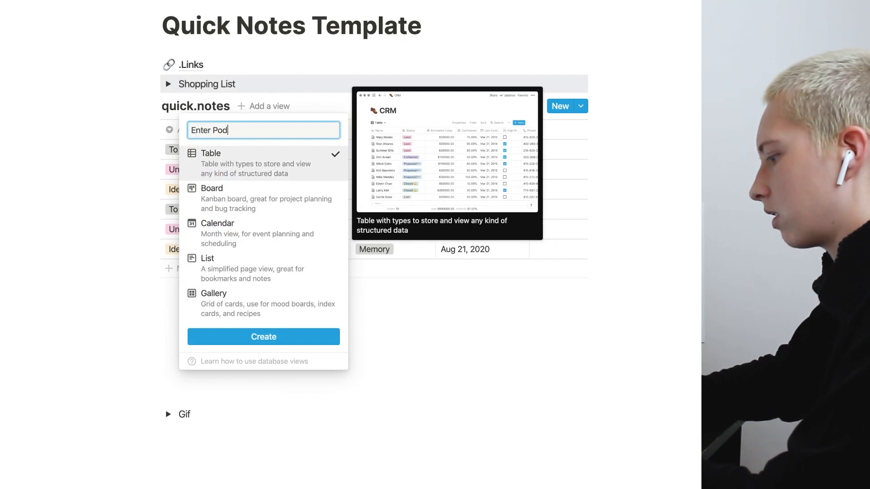
{"action": "type", "text": "cast Note"}
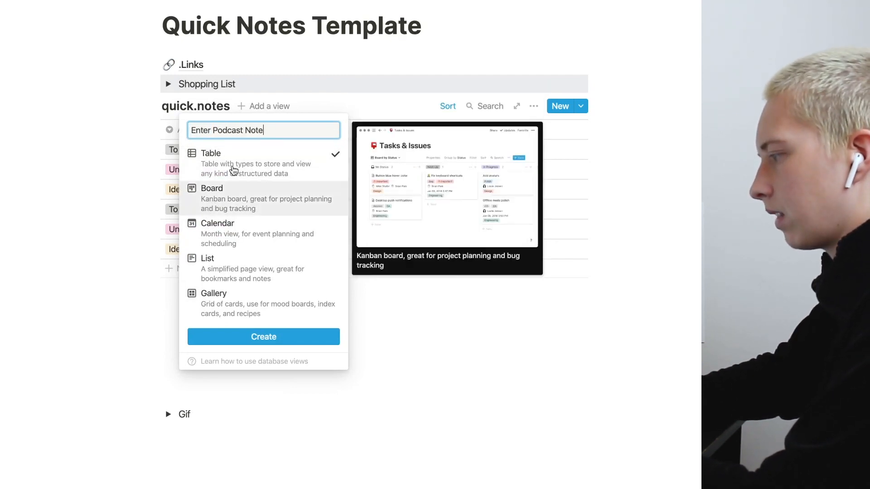
{"action": "left_click", "coordinate": [263, 336]}
Step: Filter the Enter Podcast Note view to entries whose Origin contains Podcast
{"action": "left_click", "coordinate": [534, 106]}
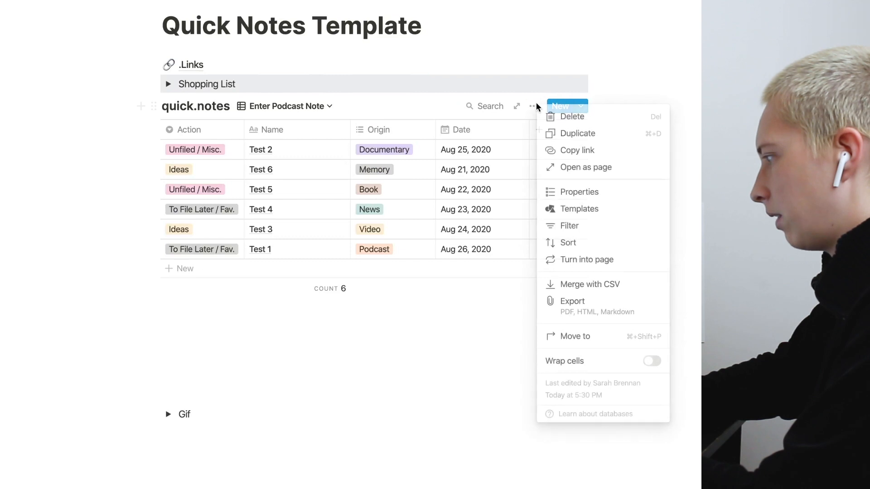
{"action": "left_click", "coordinate": [582, 228]}
{"action": "left_click", "coordinate": [337, 219]}
{"action": "left_click", "coordinate": [331, 240]}
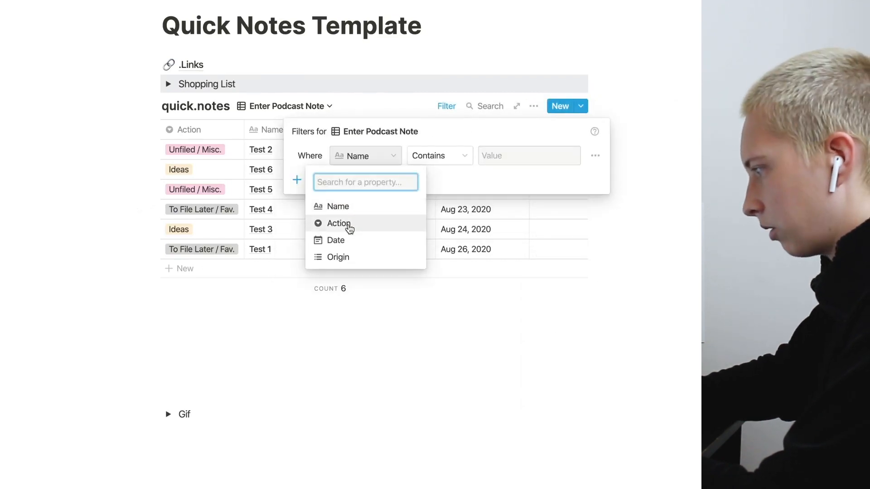
{"action": "left_click", "coordinate": [346, 259]}
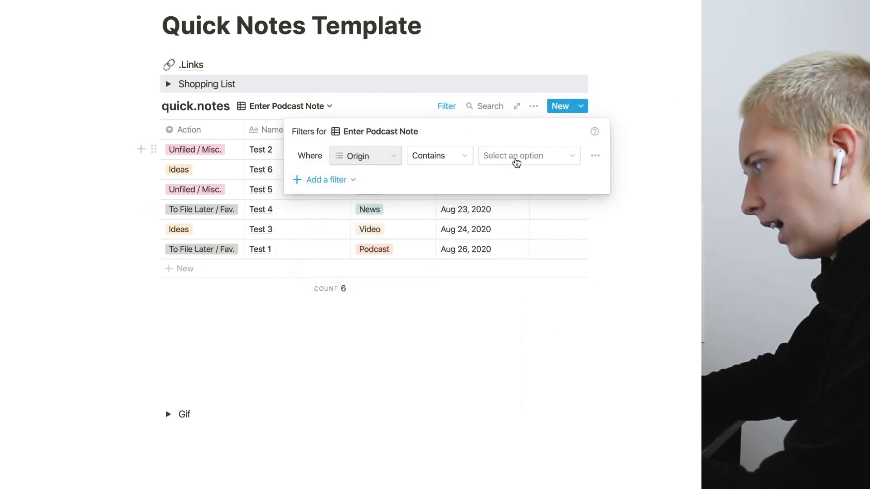
{"action": "left_click", "coordinate": [515, 160]}
{"action": "left_click", "coordinate": [512, 224]}
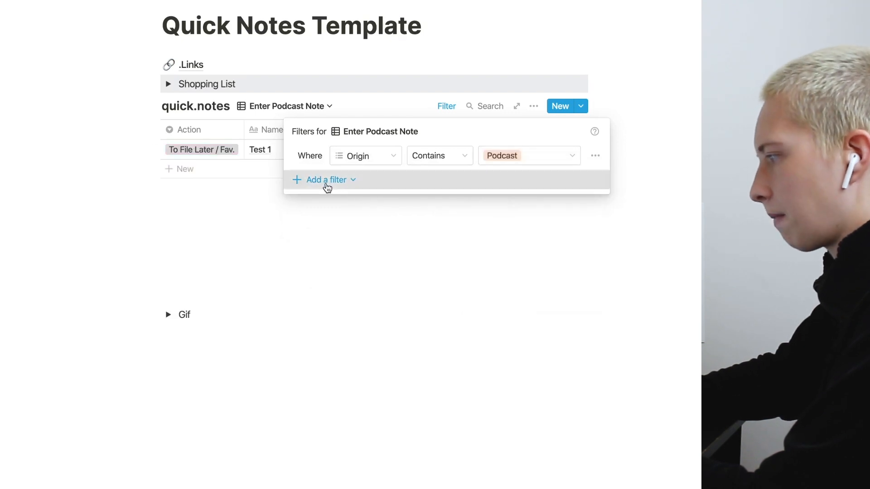
Step: Add a second And filter to the Enter Podcast Note view so that Date is Today
{"action": "left_click", "coordinate": [327, 181]}
{"action": "left_click", "coordinate": [324, 202]}
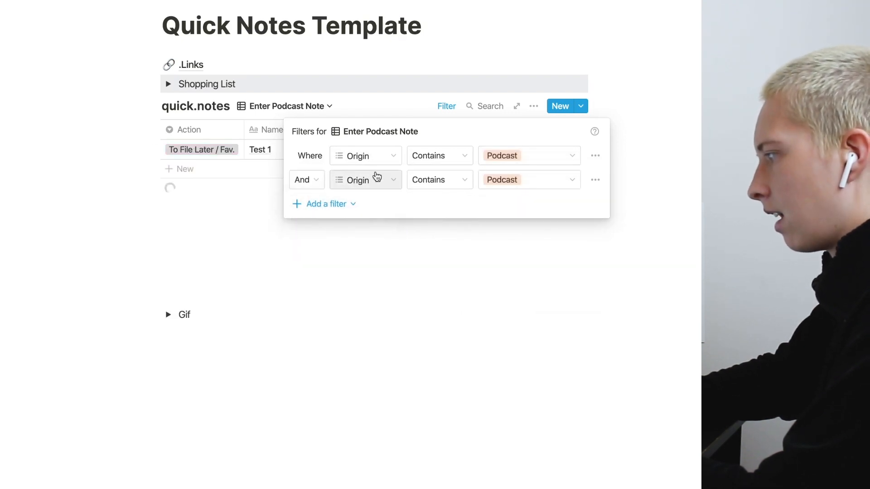
{"action": "left_click", "coordinate": [386, 181]}
{"action": "left_click", "coordinate": [359, 264]}
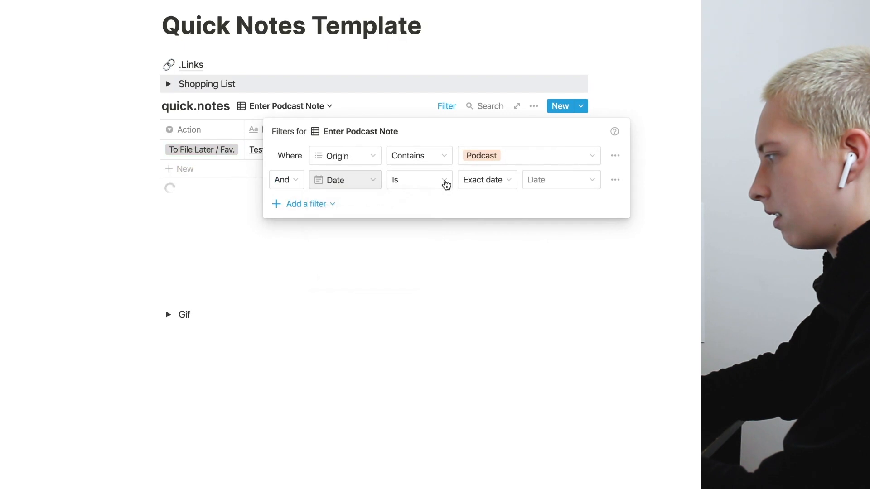
{"action": "left_click", "coordinate": [494, 186]}
{"action": "left_click", "coordinate": [480, 207]}
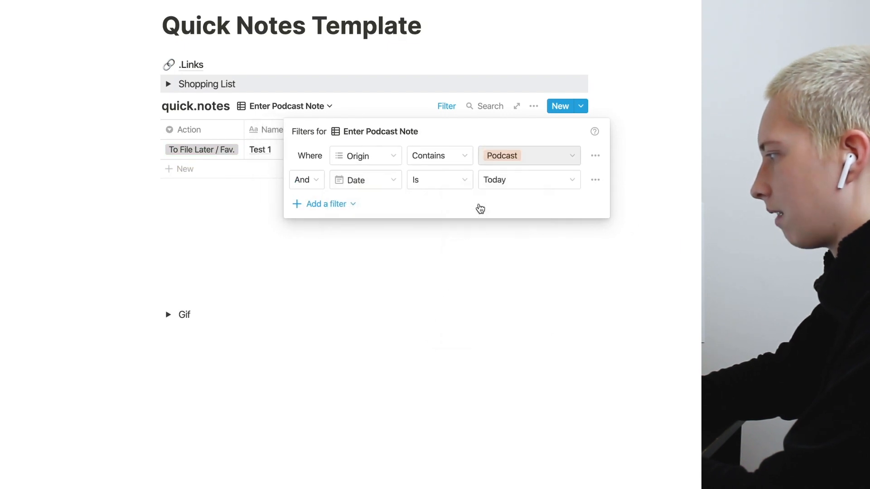
{"action": "left_click", "coordinate": [148, 207]}
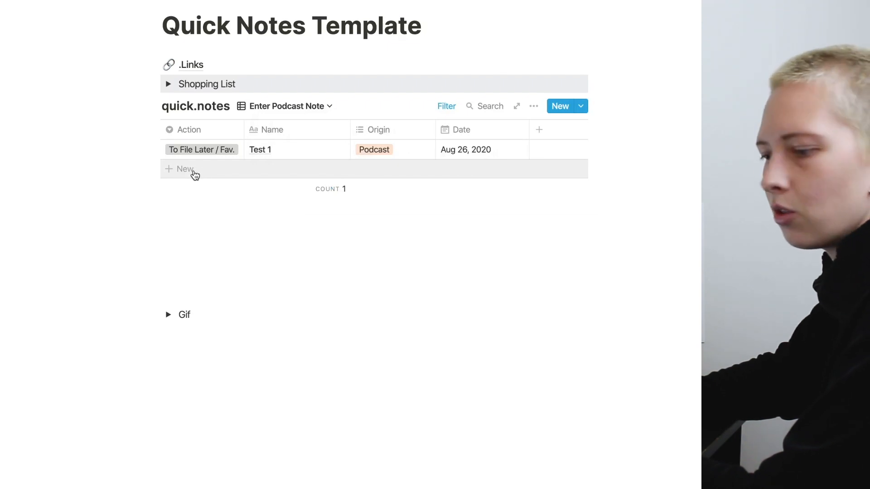
Step: Add a blank test entry to the Enter Podcast Note view to try out its filters
{"action": "left_click", "coordinate": [195, 176]}
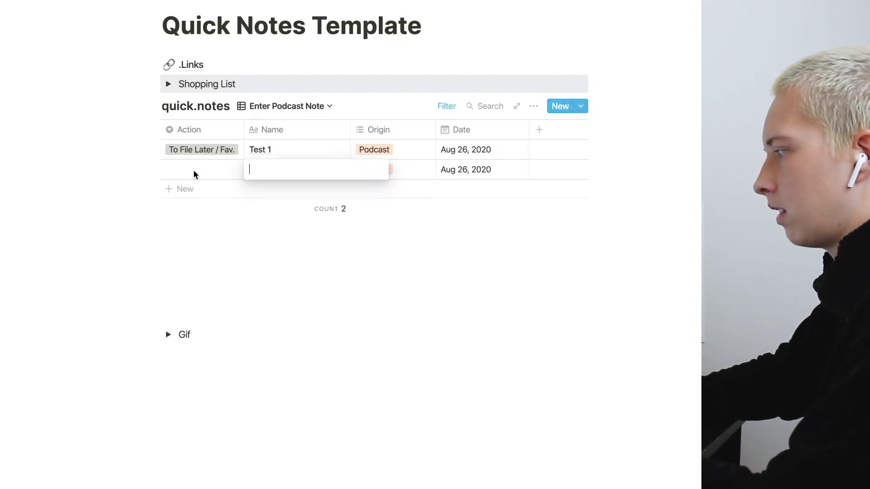
{"action": "key", "text": "Escape"}
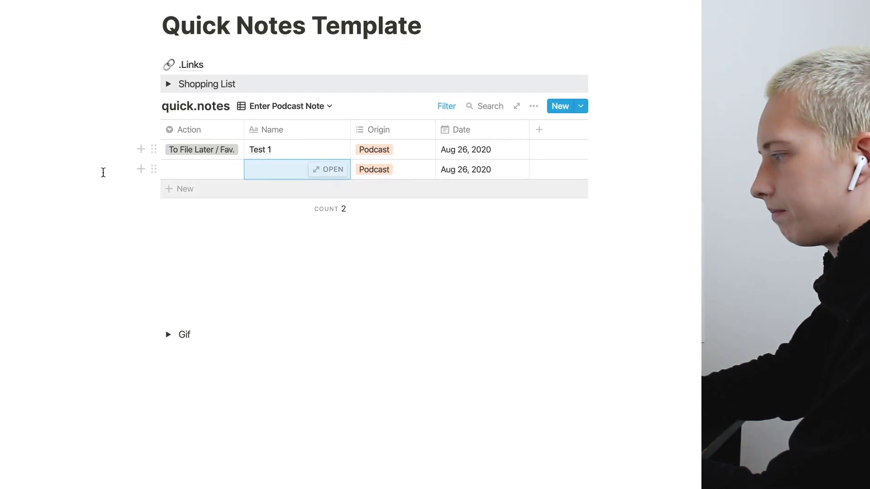
{"action": "left_click", "coordinate": [54, 169]}
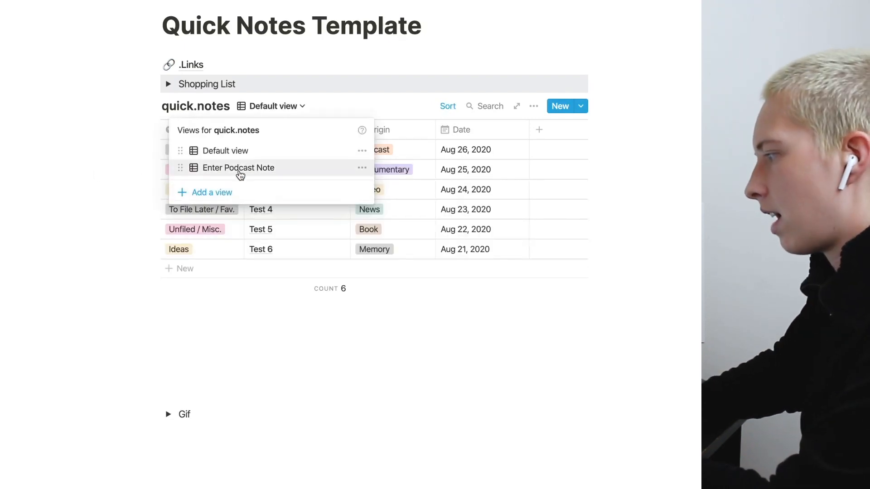
Step: Switch to the Enter Podcast Note view and back to the Default view, and look at Test 1's Action options
{"action": "left_click", "coordinate": [86, 172]}
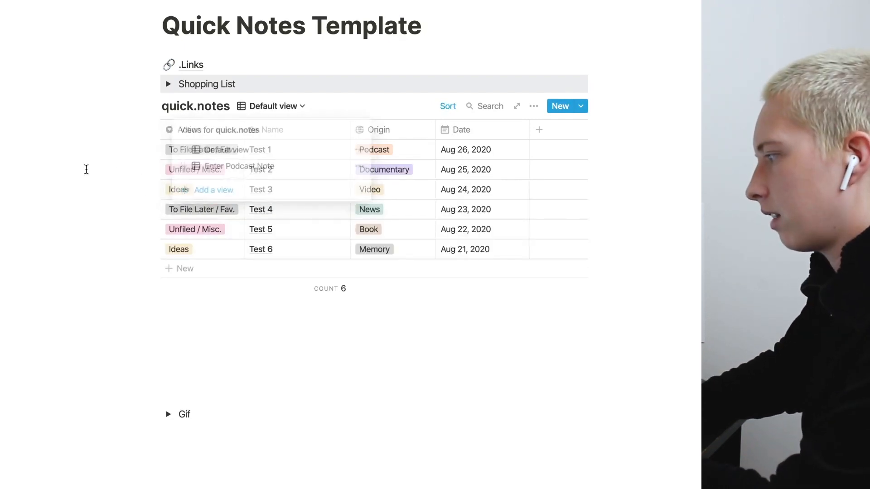
{"action": "left_click", "coordinate": [286, 111]}
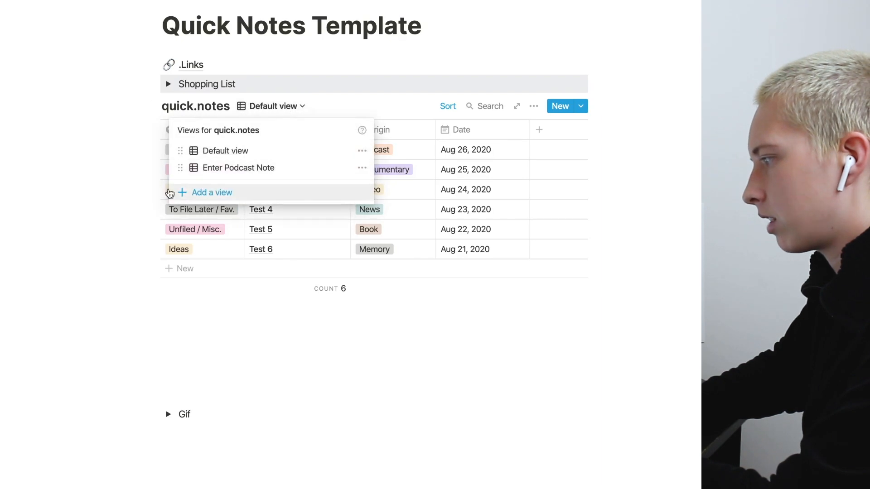
{"action": "left_click", "coordinate": [244, 172]}
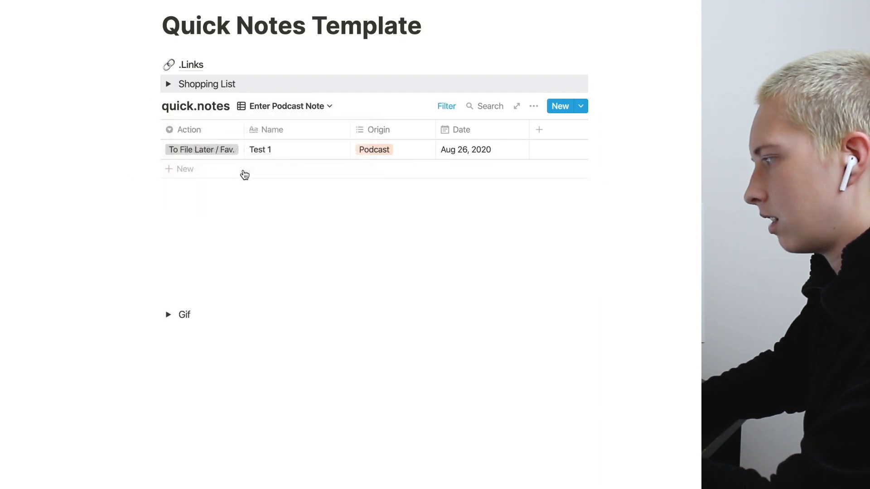
{"action": "left_click", "coordinate": [269, 106]}
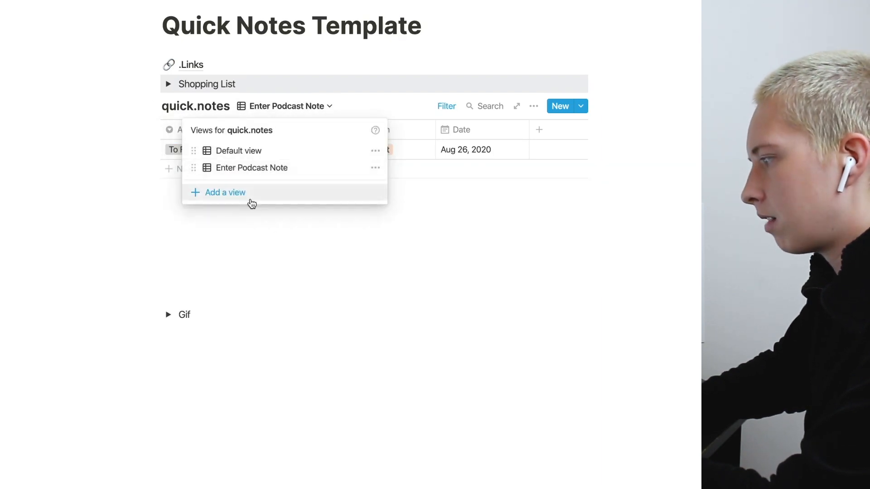
{"action": "left_click", "coordinate": [312, 106]}
{"action": "left_click", "coordinate": [304, 106]}
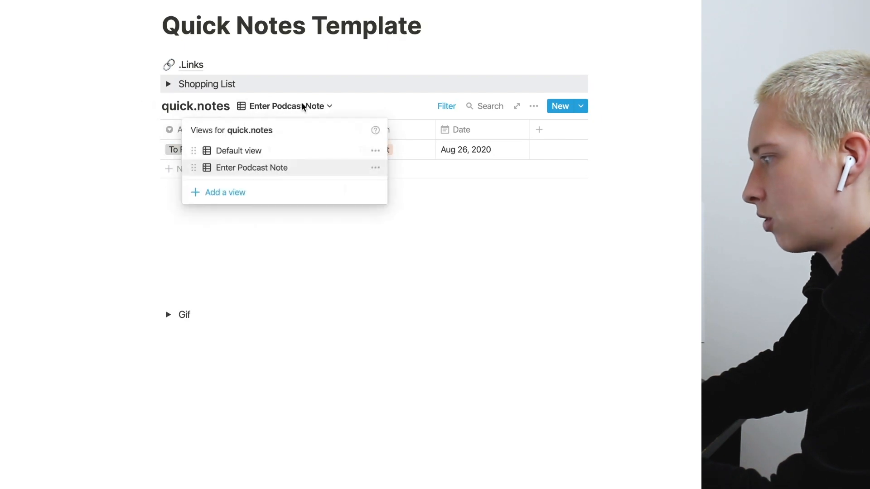
{"action": "left_click", "coordinate": [240, 151]}
{"action": "left_click", "coordinate": [185, 152]}
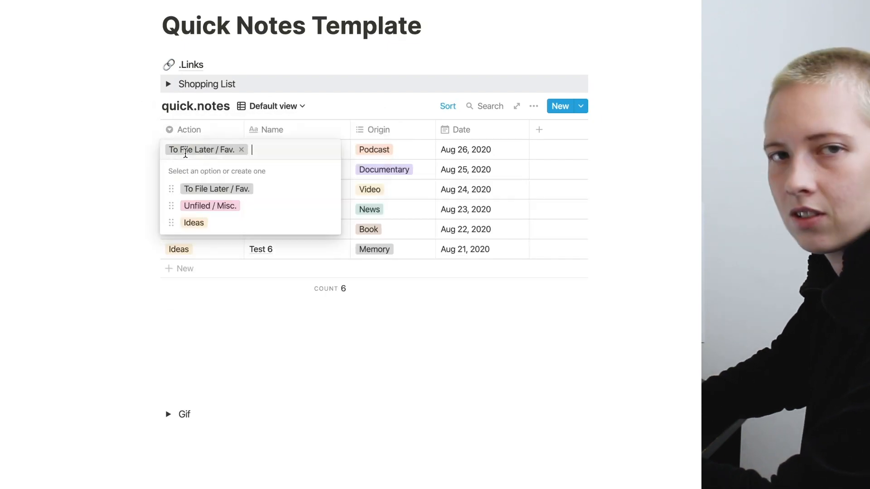
{"action": "key", "text": "Escape"}
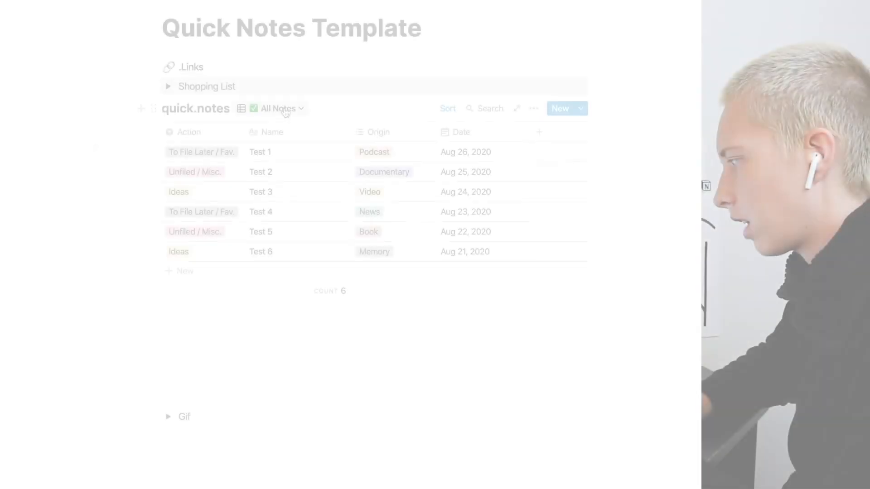
Step: Examine the filters of the Enter Podcast Note, Enter Documentary Note and Enter News Note views
{"action": "left_click", "coordinate": [284, 107]}
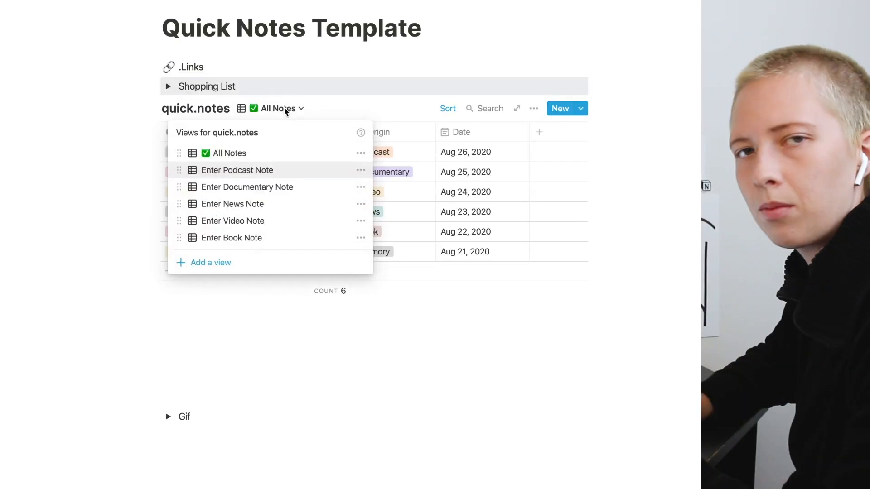
{"action": "left_click", "coordinate": [294, 176]}
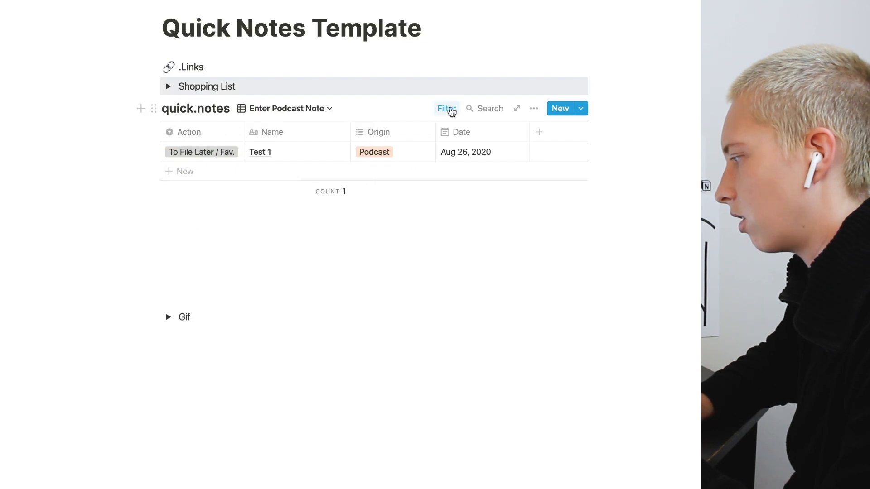
{"action": "left_click", "coordinate": [446, 109]}
{"action": "left_click", "coordinate": [311, 108]}
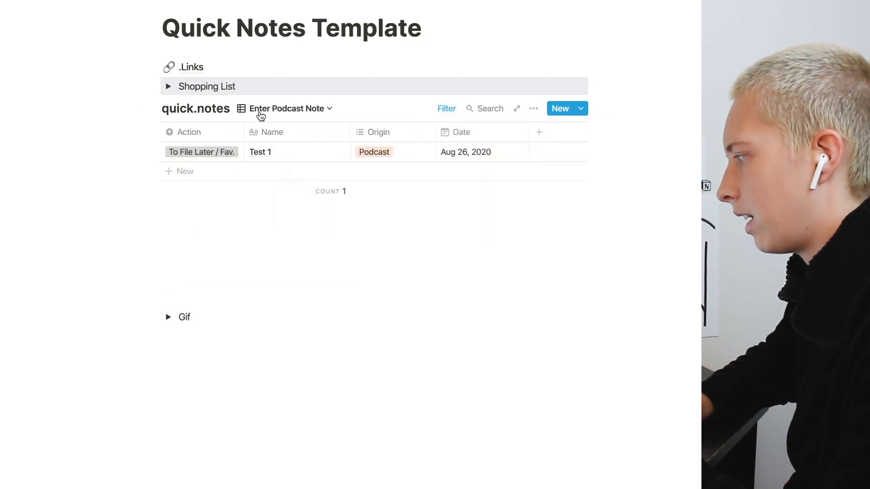
{"action": "left_click", "coordinate": [314, 111]}
{"action": "left_click", "coordinate": [286, 187]}
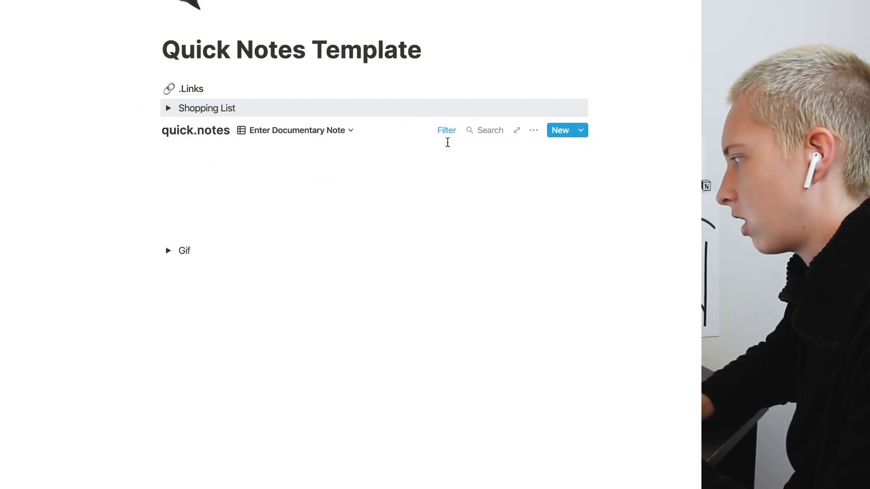
{"action": "left_click", "coordinate": [447, 110]}
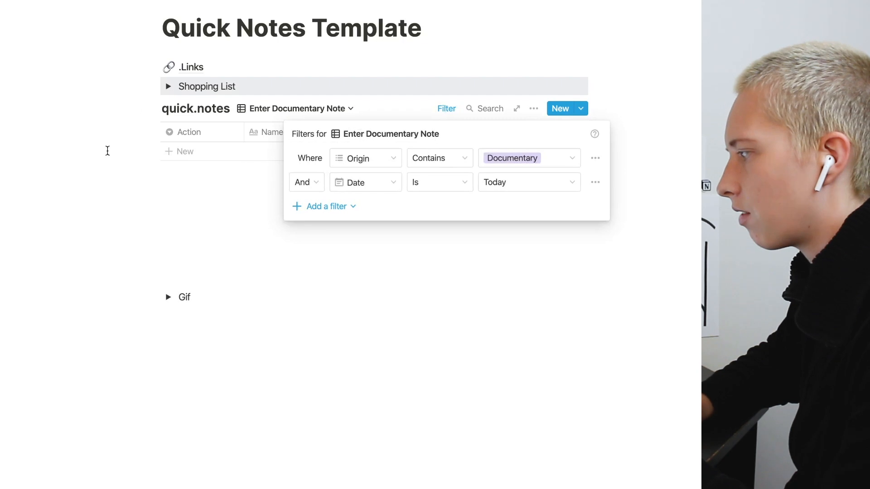
{"action": "left_click", "coordinate": [104, 155]}
{"action": "left_click", "coordinate": [299, 109]}
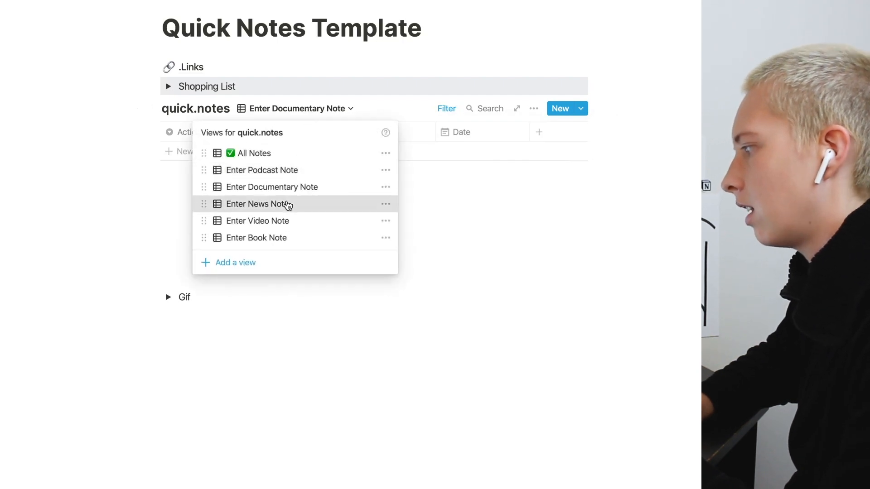
{"action": "left_click", "coordinate": [287, 205]}
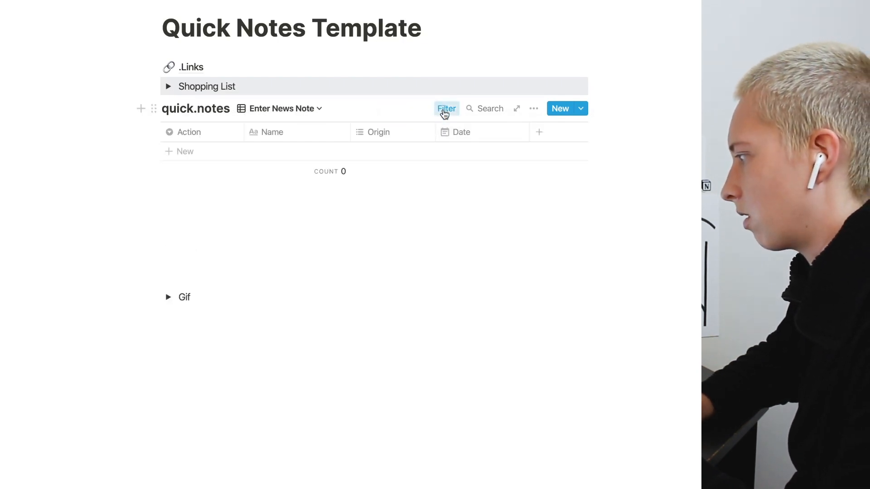
{"action": "left_click", "coordinate": [445, 109]}
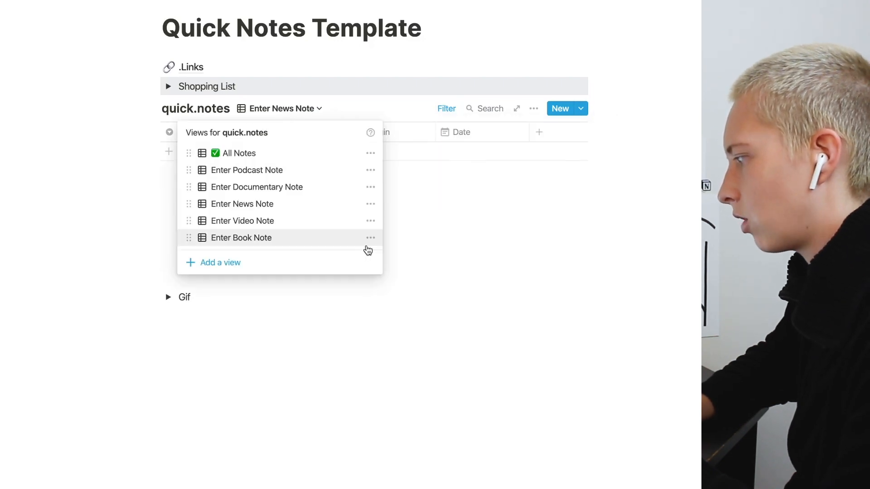
Step: Duplicate the Enter Book Note view and rename the copy as Enter Memory Note
{"action": "left_click", "coordinate": [371, 238]}
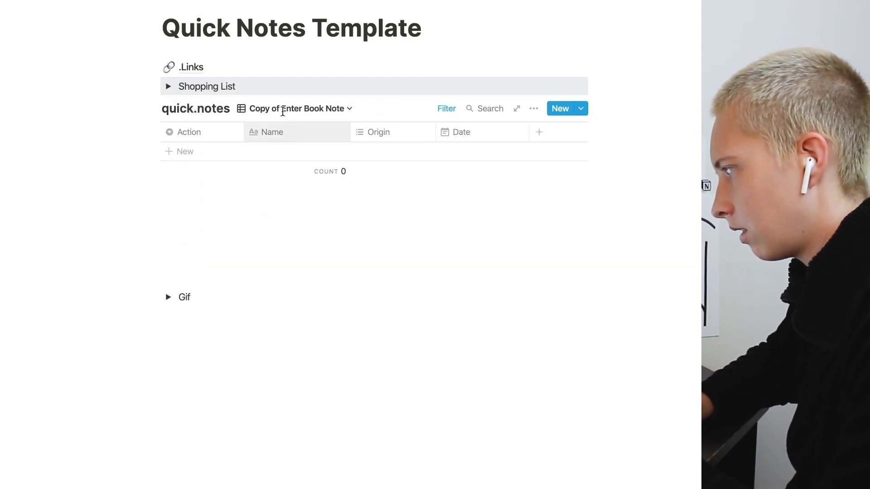
{"action": "left_click", "coordinate": [289, 109]}
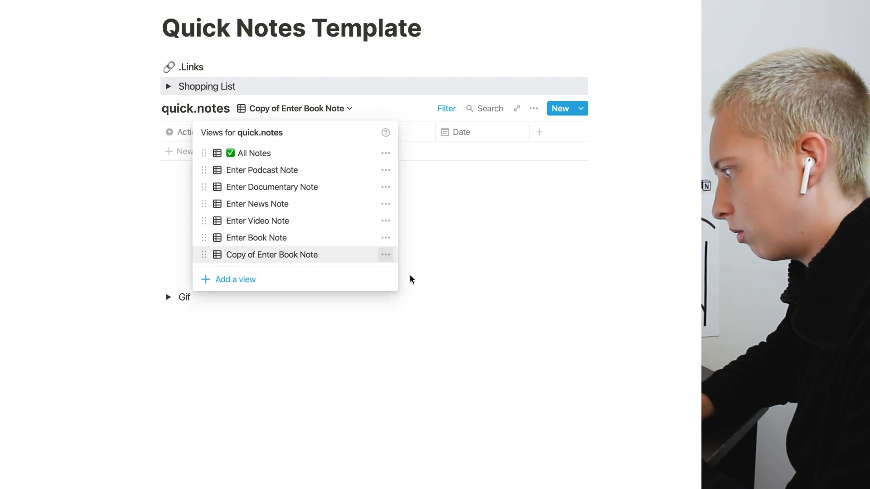
{"action": "left_click", "coordinate": [385, 254]}
{"action": "left_click_drag", "start_coordinate": [405, 11], "coordinate": [311, 11]}
{"action": "type", "text": "Enter Memory Note"}
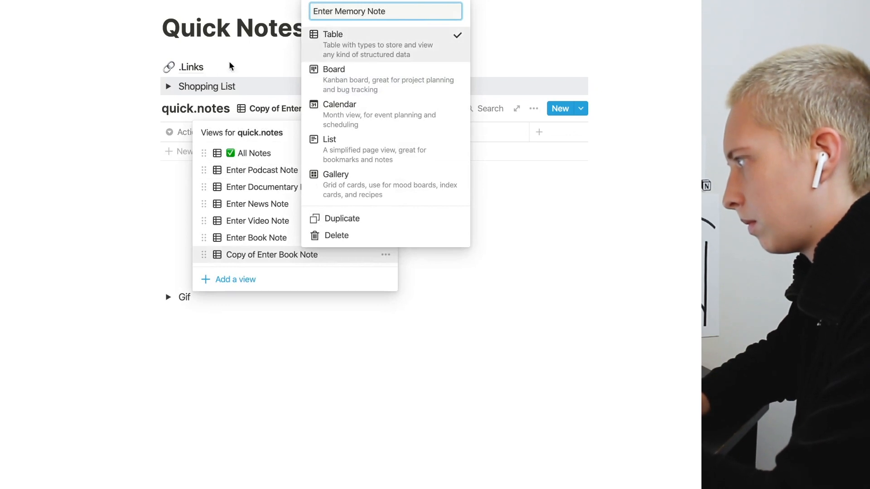
{"action": "left_click", "coordinate": [205, 74]}
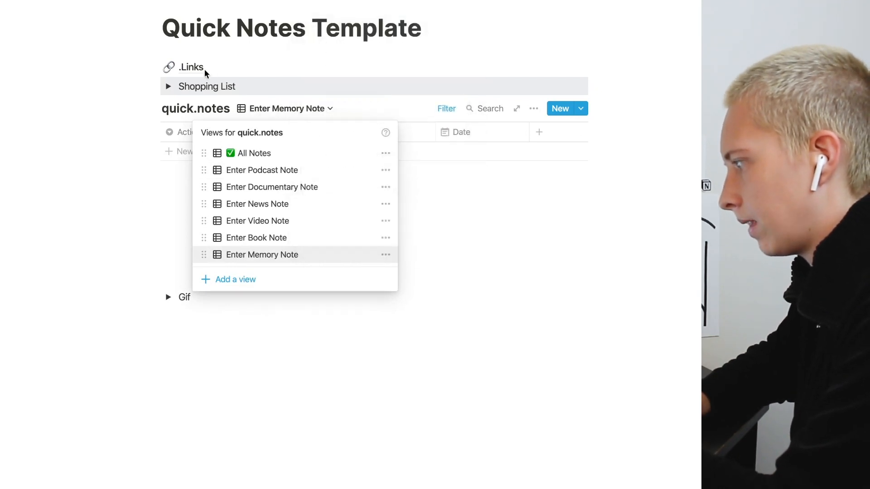
Step: Set the Origin filter of the Enter Memory Note view to contain Memory
{"action": "left_click", "coordinate": [443, 111]}
{"action": "left_click", "coordinate": [442, 110]}
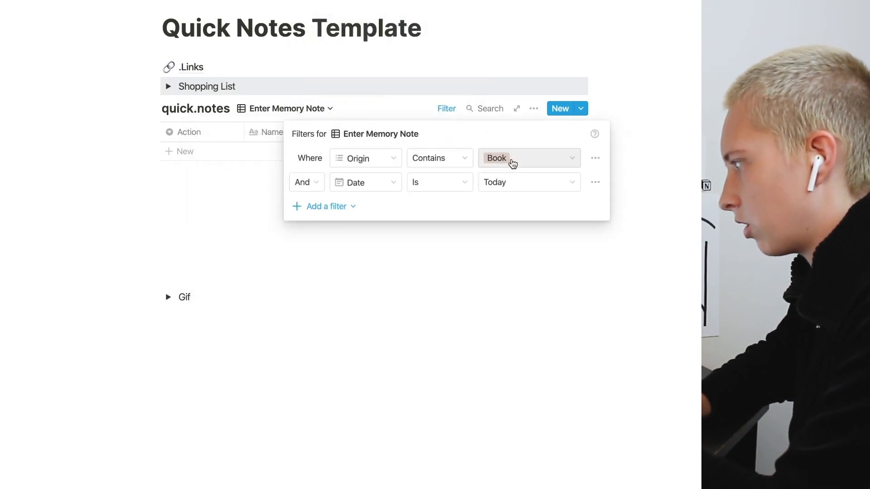
{"action": "left_click", "coordinate": [511, 163]}
{"action": "left_click", "coordinate": [491, 311]}
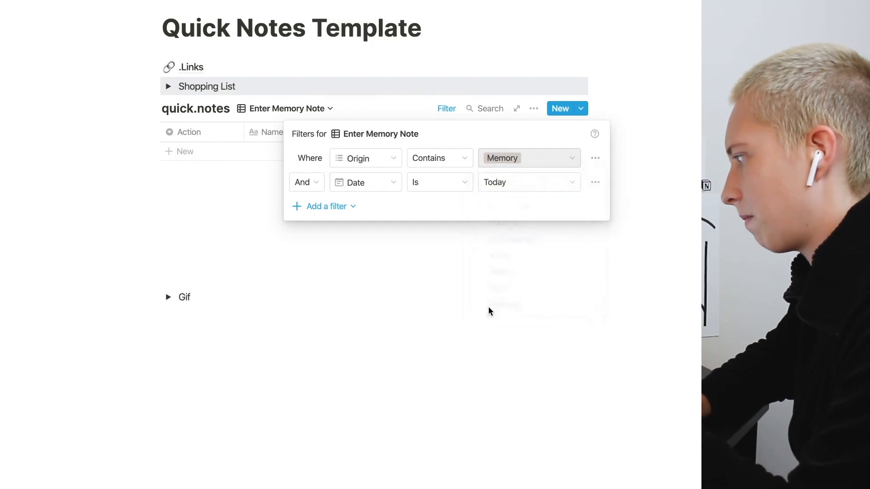
{"action": "left_click", "coordinate": [155, 231]}
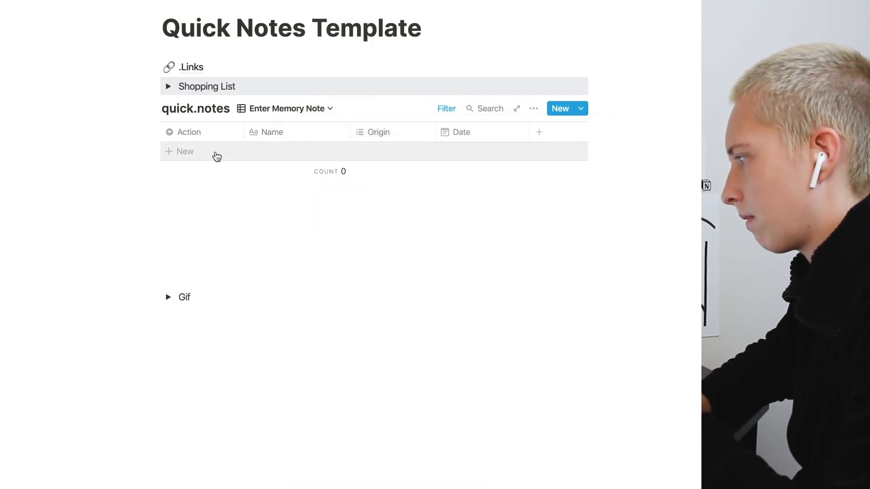
Step: Try out the Enter Memory Note filters with a blank test entry and delete that entry
{"action": "left_click", "coordinate": [219, 153]}
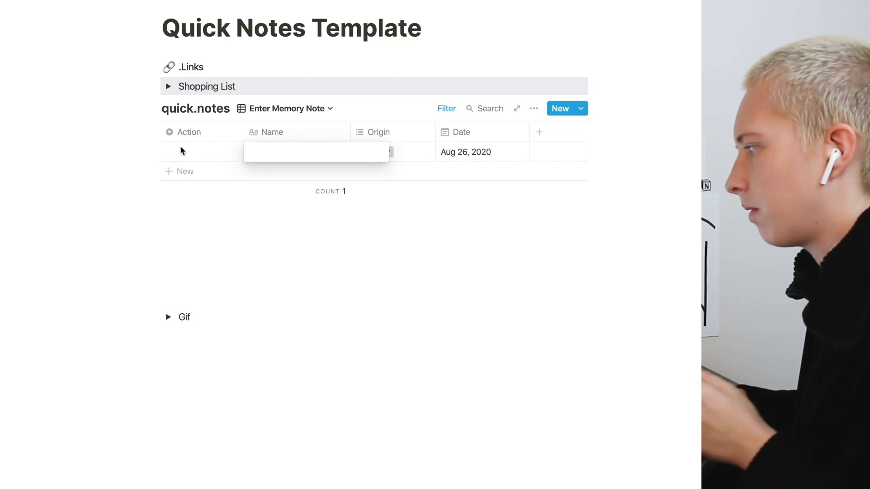
{"action": "key", "text": "Escape"}
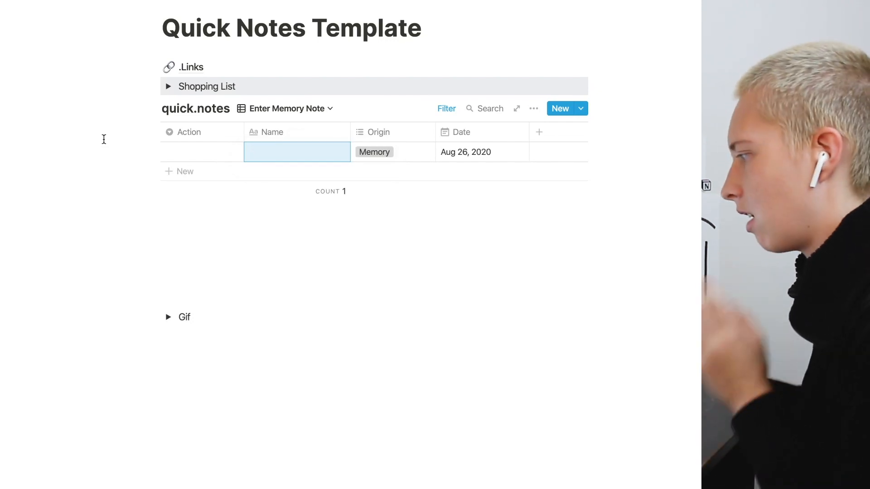
{"action": "key", "text": "BackSpace"}
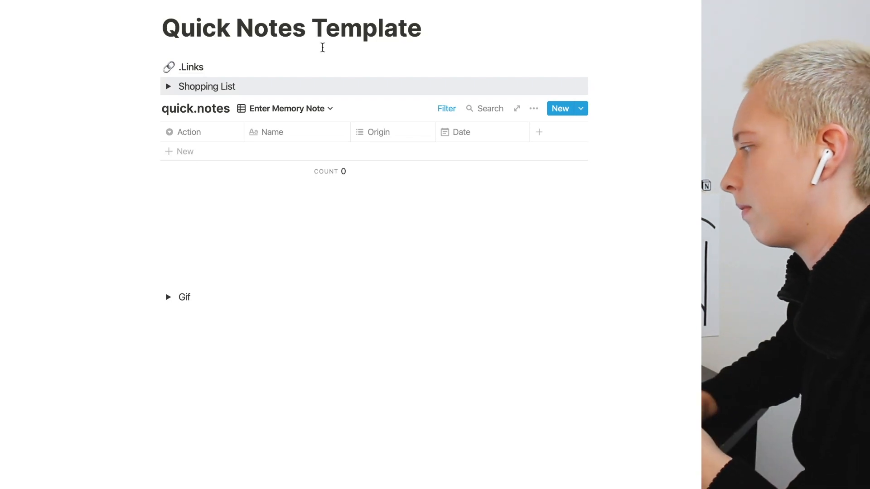
Step: Change the layout of the Enter Memory Note view to Board
{"action": "left_click", "coordinate": [295, 111]}
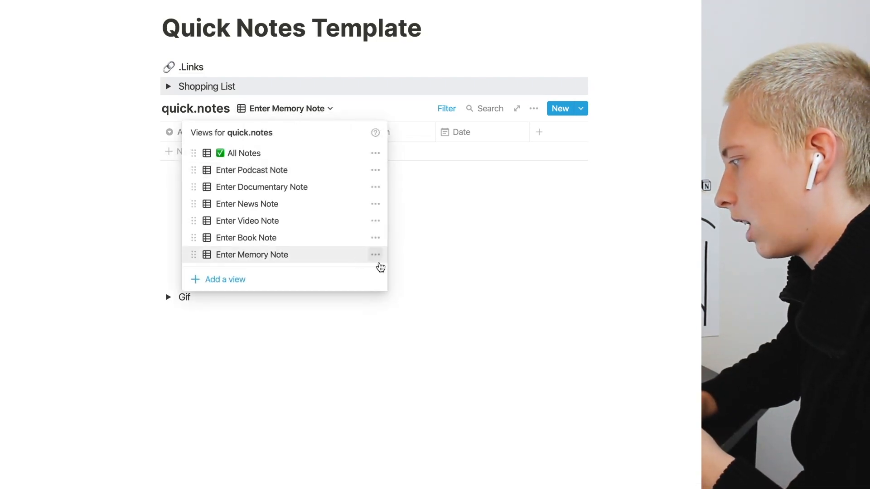
{"action": "left_click", "coordinate": [376, 255]}
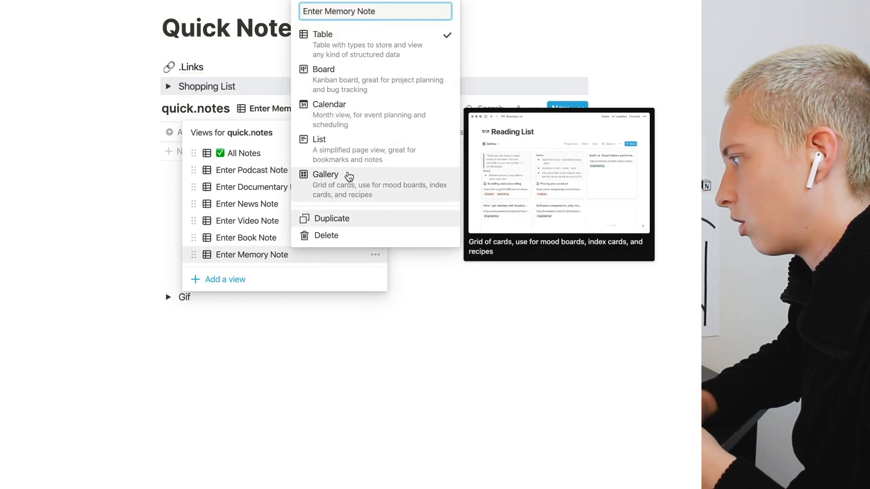
{"action": "left_click", "coordinate": [337, 83]}
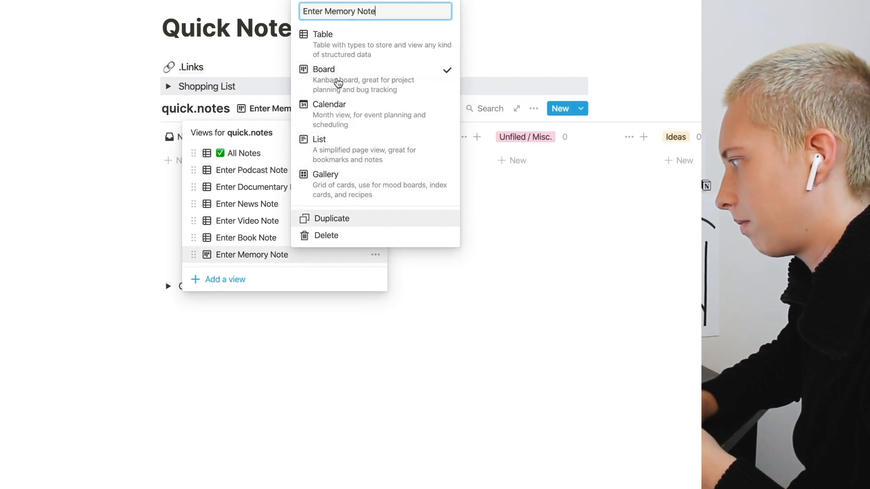
{"action": "left_click", "coordinate": [298, 138]}
{"action": "left_click", "coordinate": [301, 162]}
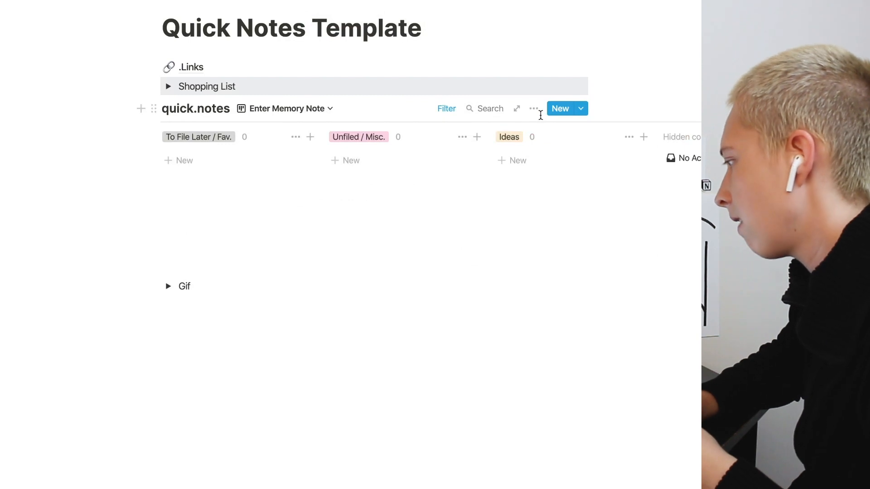
Step: Examine the Enter Memory Note board's database options, its Group by property and its filters
{"action": "left_click", "coordinate": [534, 109]}
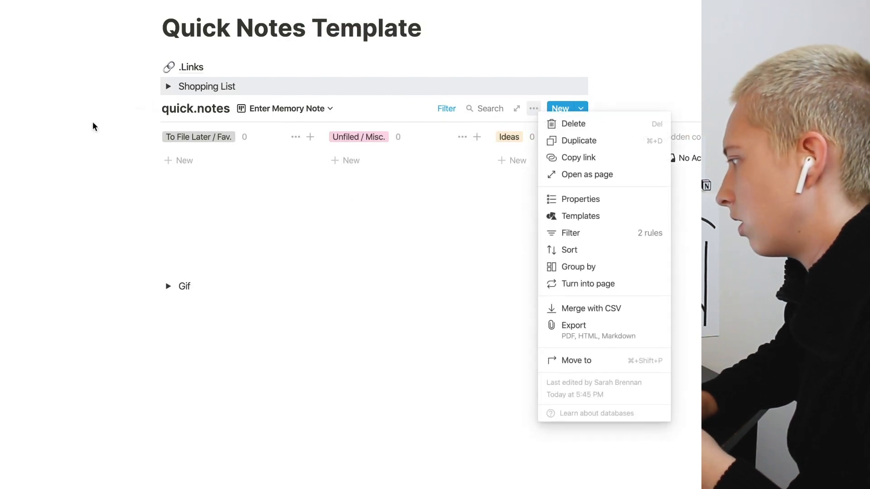
{"action": "left_click", "coordinate": [56, 134]}
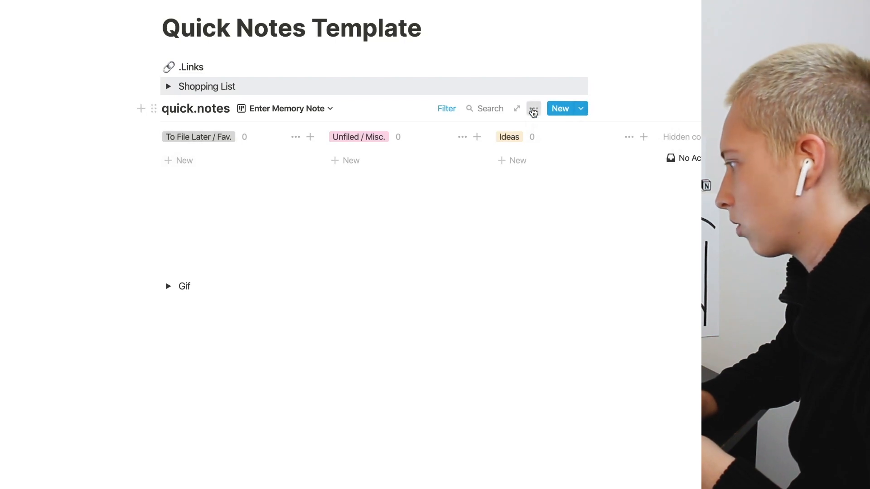
{"action": "left_click", "coordinate": [533, 109]}
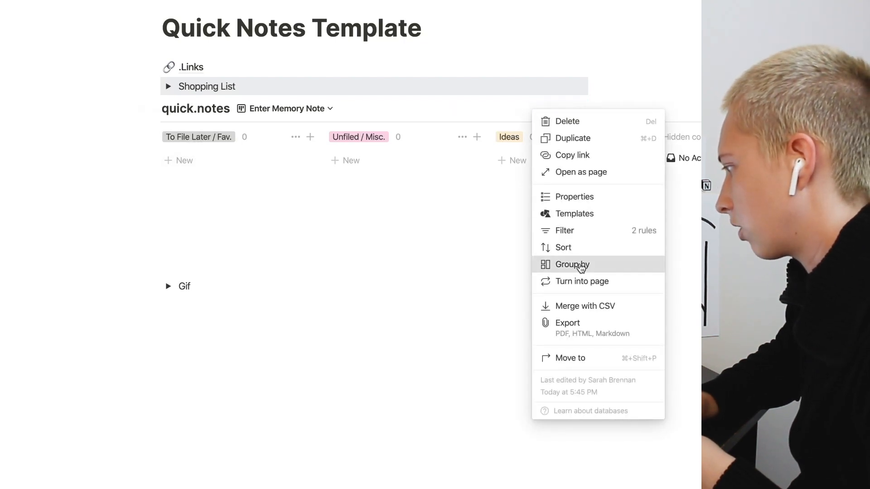
{"action": "left_click", "coordinate": [580, 266]}
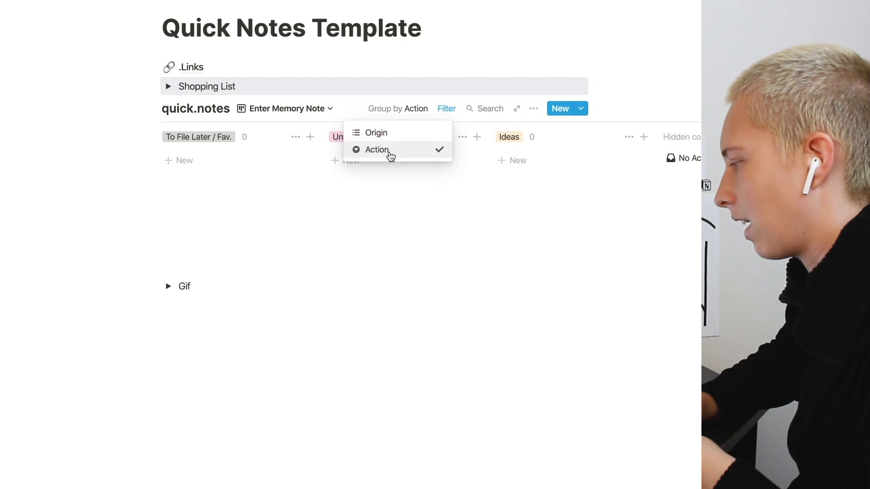
{"action": "left_click", "coordinate": [446, 111]}
{"action": "left_click", "coordinate": [445, 111]}
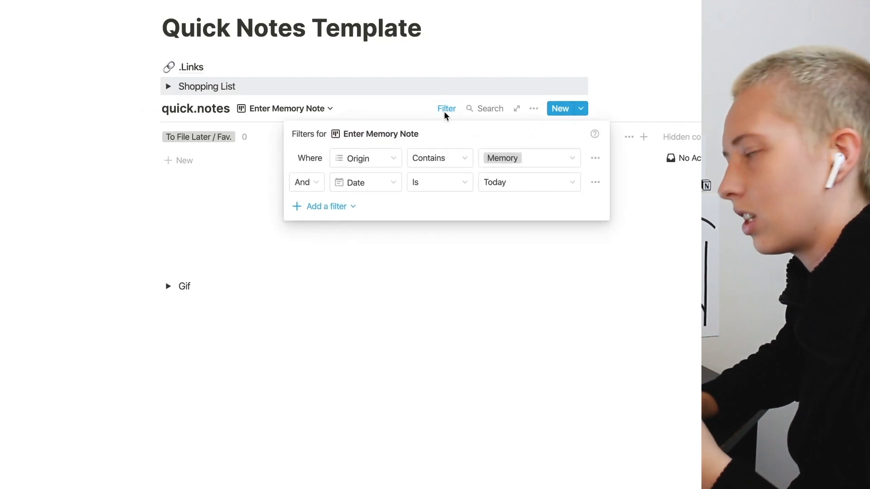
{"action": "left_click", "coordinate": [113, 138]}
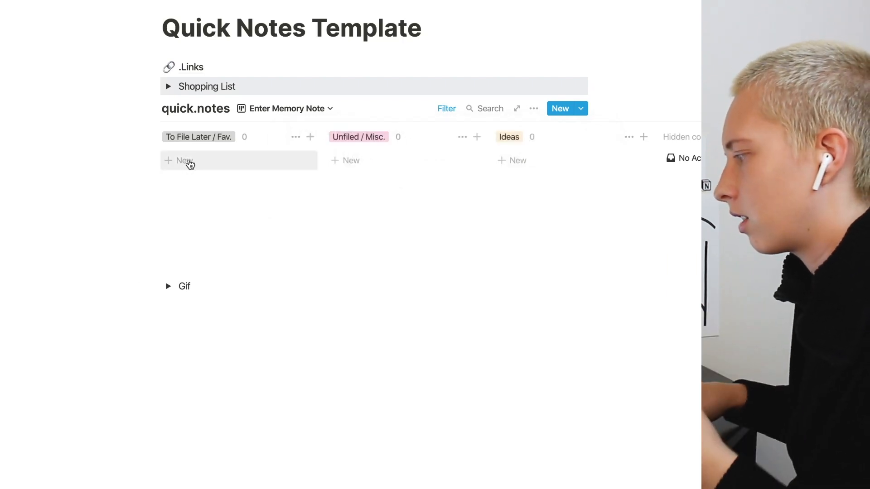
Step: Add a blank test card under To File Later / Fav. and open it to check its properties
{"action": "left_click", "coordinate": [190, 164]}
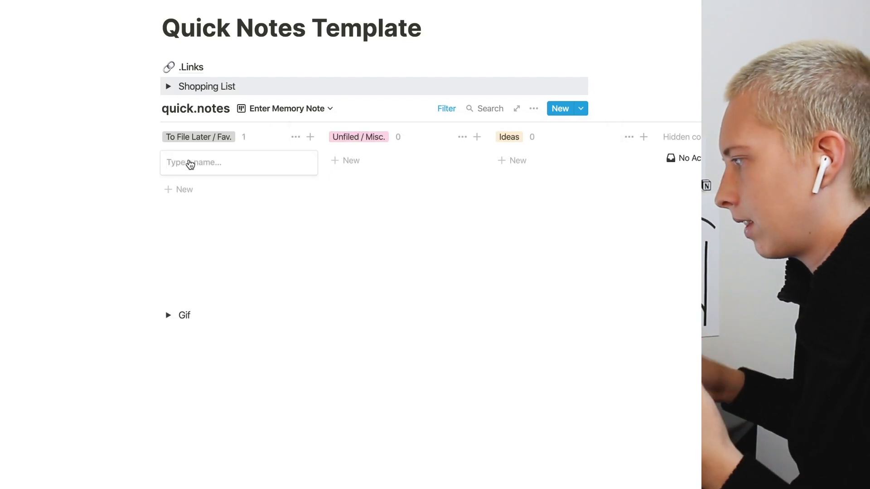
{"action": "left_click", "coordinate": [105, 158]}
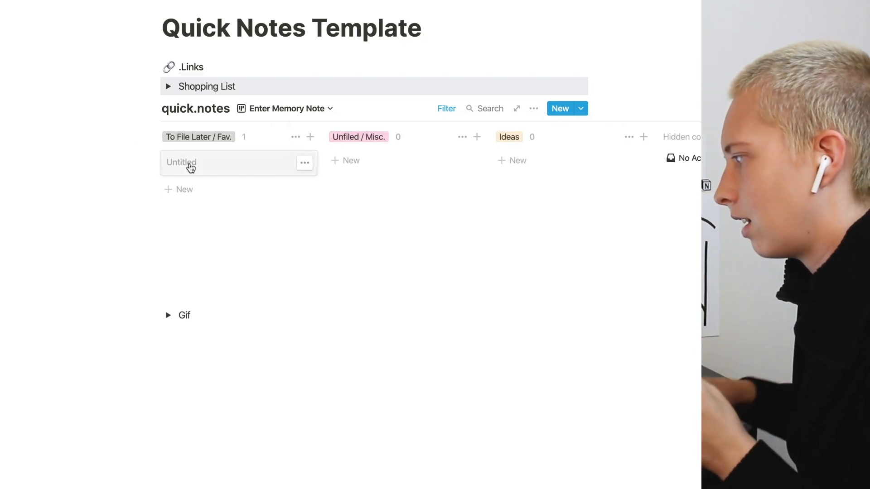
{"action": "left_click", "coordinate": [190, 165]}
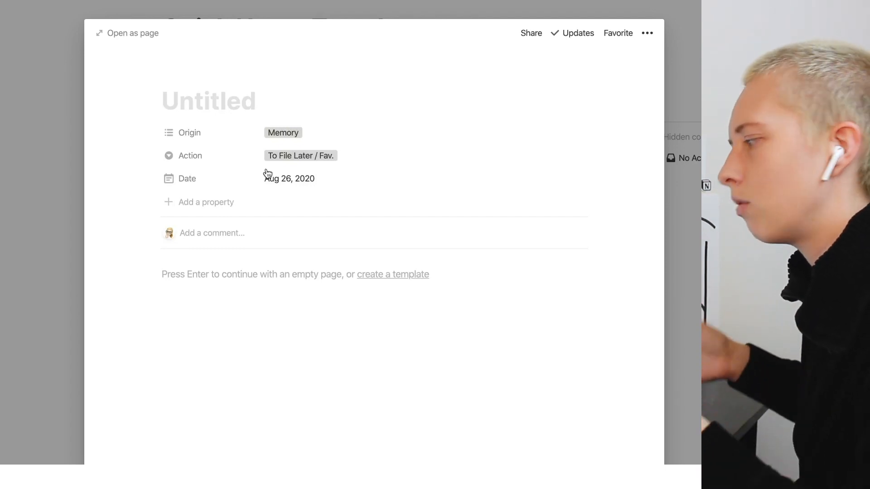
{"action": "left_click", "coordinate": [64, 127]}
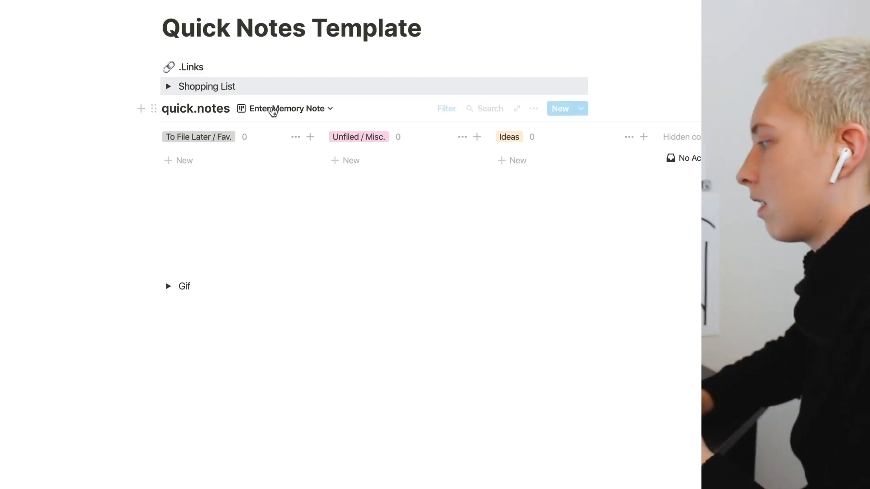
Step: Switch to the All Notes view and create a new Gallery view named Cards
{"action": "left_click", "coordinate": [275, 110]}
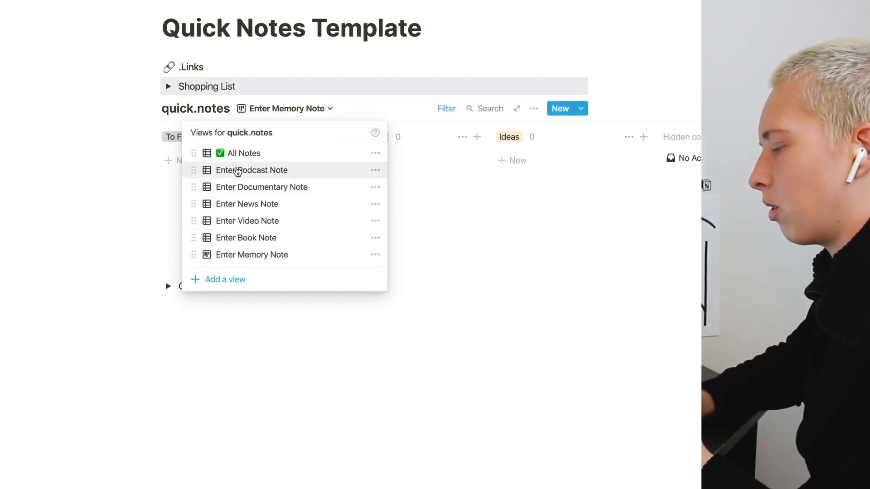
{"action": "left_click", "coordinate": [236, 156]}
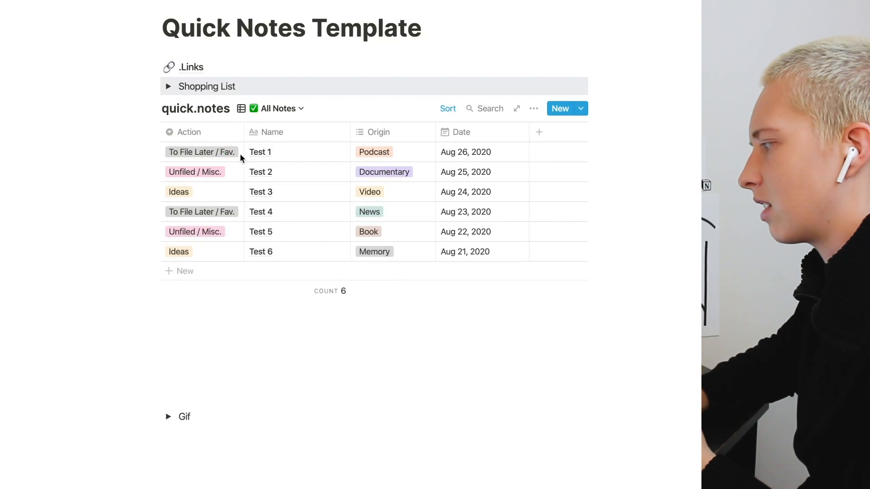
{"action": "left_click", "coordinate": [276, 110]}
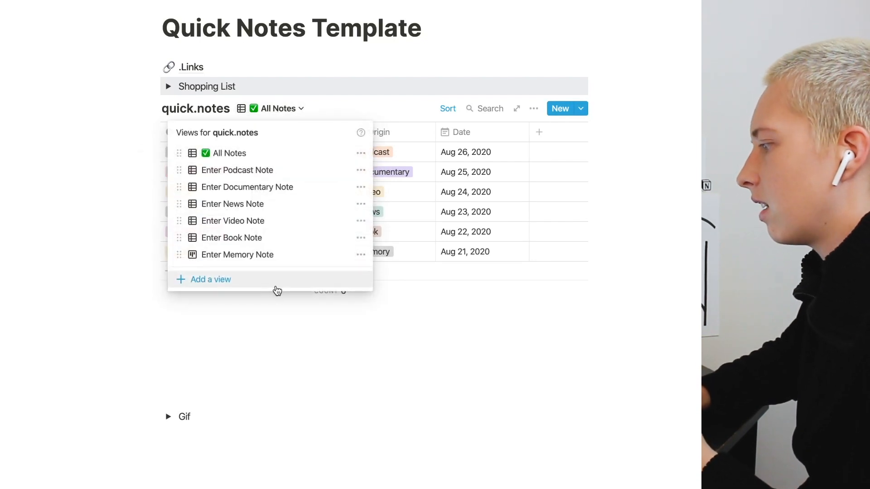
{"action": "left_click", "coordinate": [278, 288]}
{"action": "type", "text": "Gallery View"}
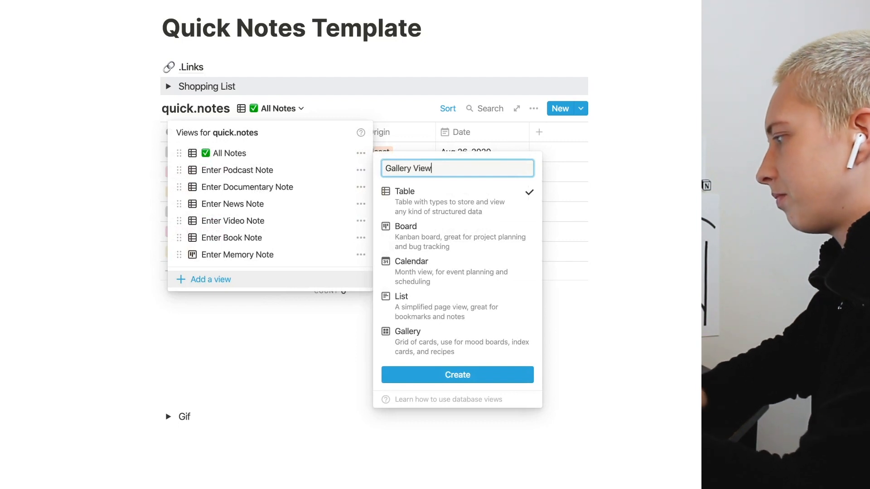
{"action": "left_click", "coordinate": [421, 341]}
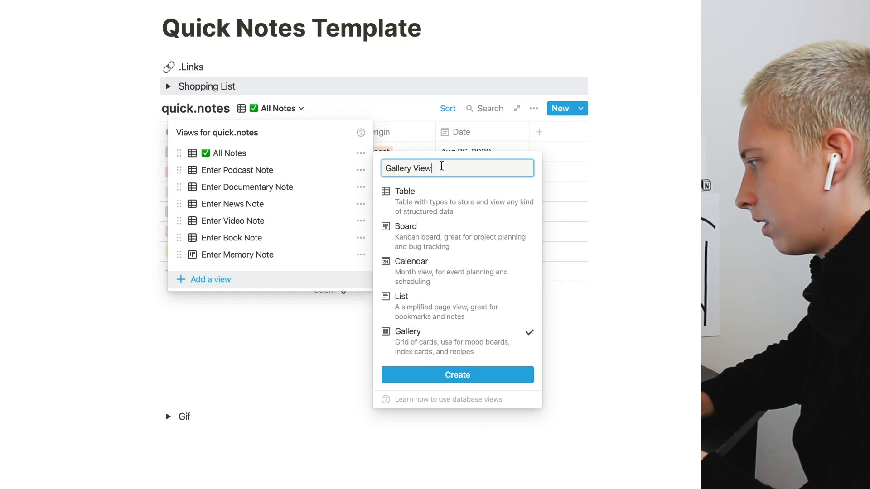
{"action": "left_click_drag", "start_coordinate": [436, 168], "coordinate": [384, 168]}
{"action": "key", "text": "BackSpace"}
{"action": "type", "text": "Cards"}
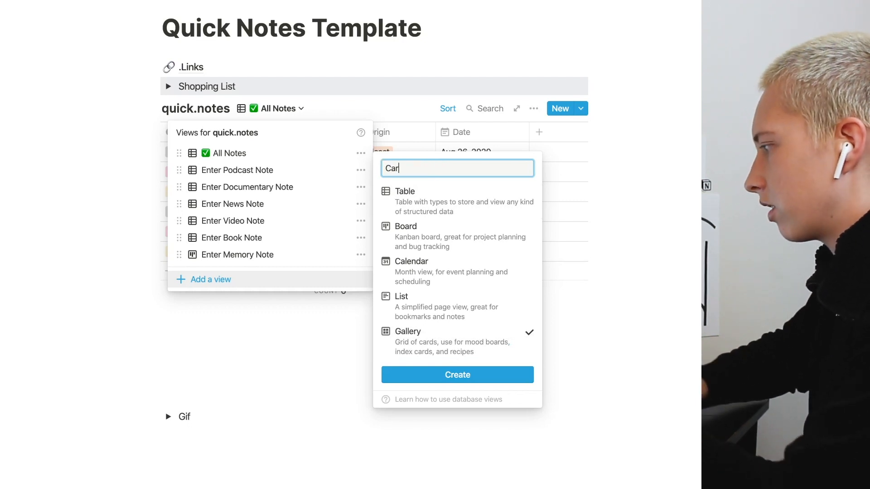
{"action": "left_click", "coordinate": [402, 376]}
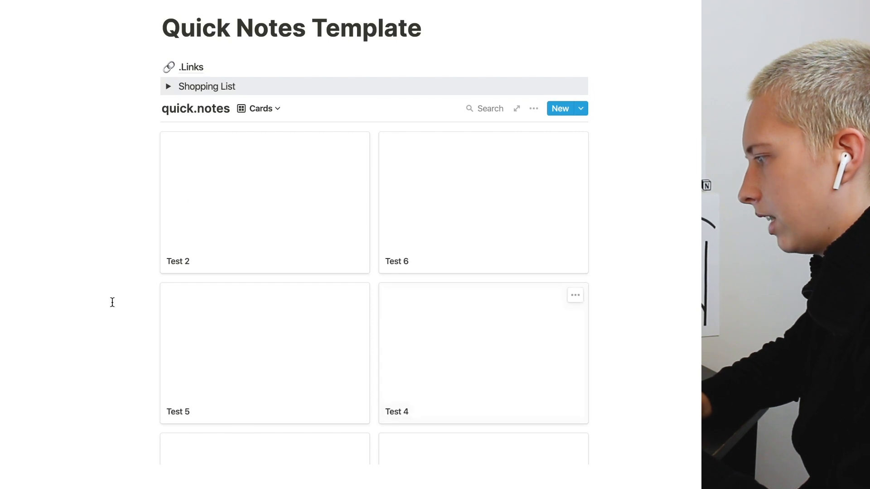
Step: Move the Cards view above All Notes in the quick.notes view order
{"action": "scroll", "coordinate": [109, 294], "scroll_direction": "down", "scroll_amount": 3}
{"action": "scroll", "coordinate": [112, 302], "scroll_direction": "up", "scroll_amount": 1}
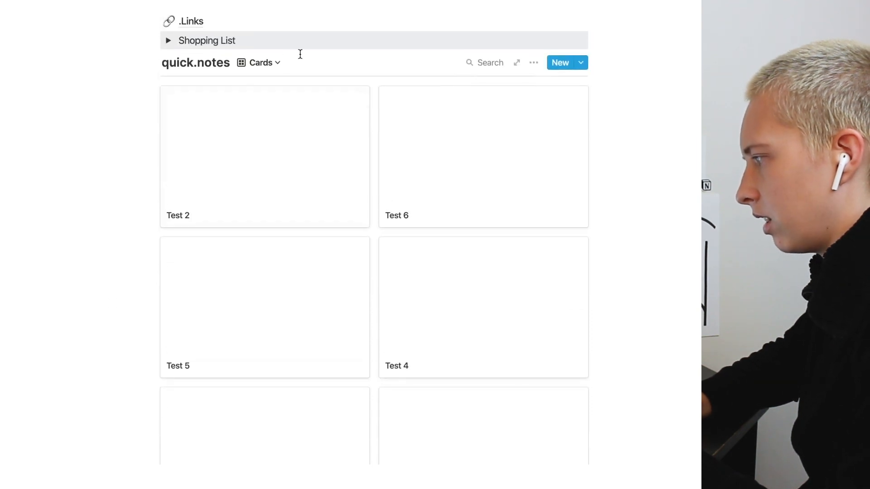
{"action": "left_click", "coordinate": [262, 63]}
{"action": "left_click_drag", "start_coordinate": [168, 226], "coordinate": [170, 102]}
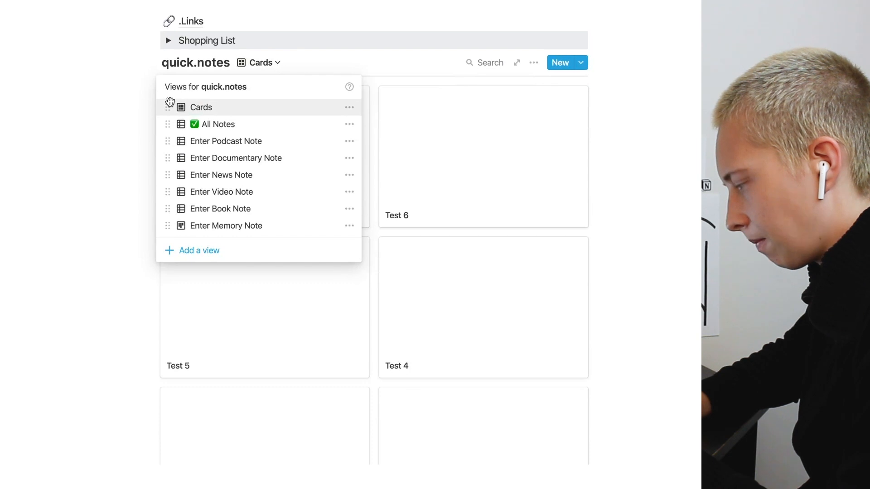
Step: Delete the Action property from the All Notes table and switch to the Cards view
{"action": "left_click", "coordinate": [248, 127]}
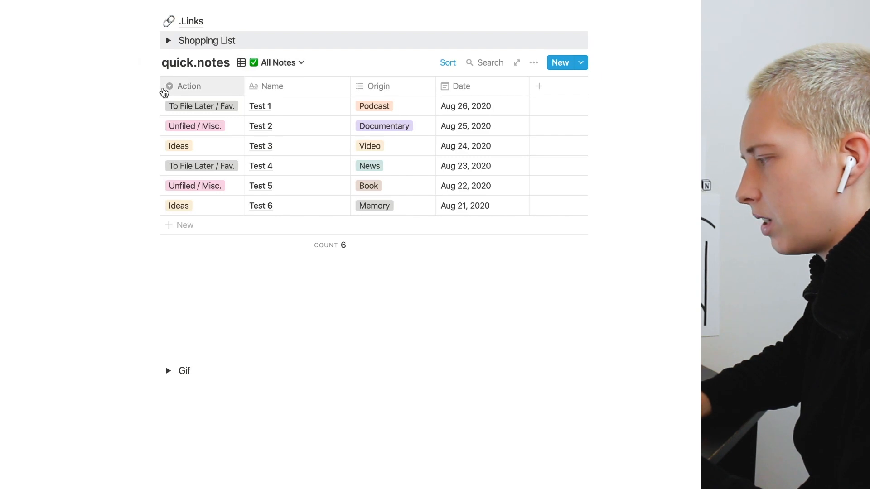
{"action": "left_click", "coordinate": [215, 87]}
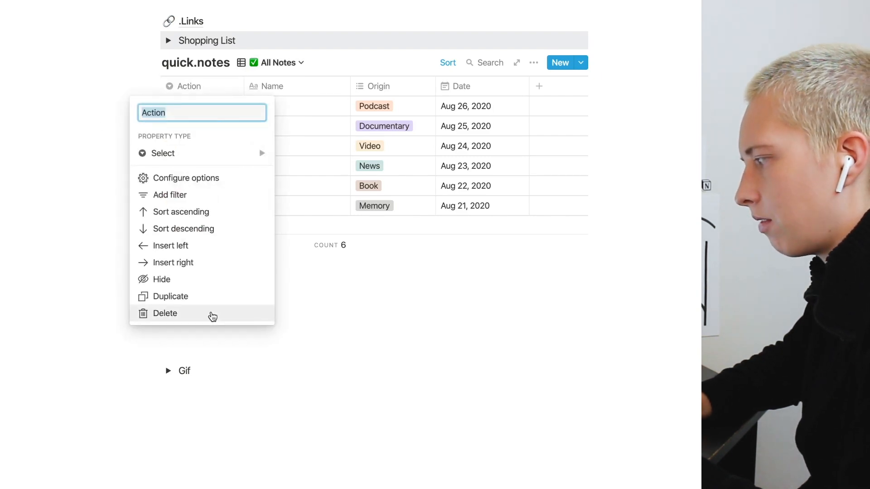
{"action": "left_click", "coordinate": [212, 315]}
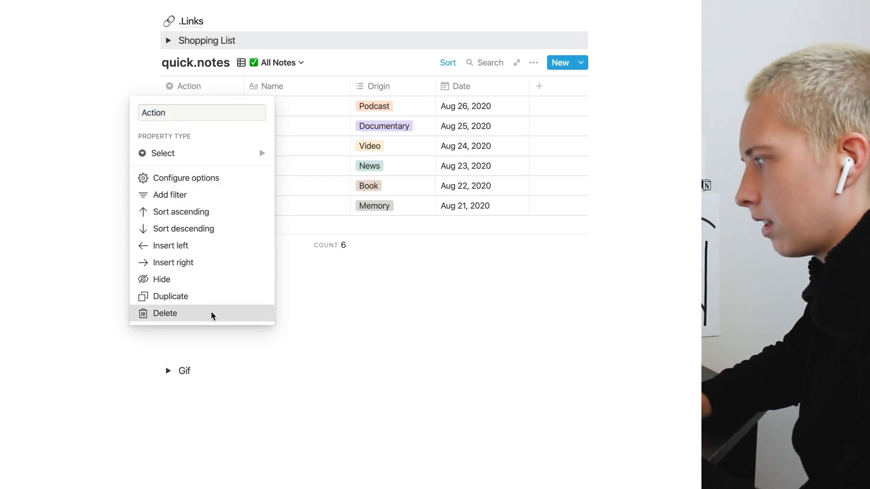
{"action": "left_click", "coordinate": [332, 262]}
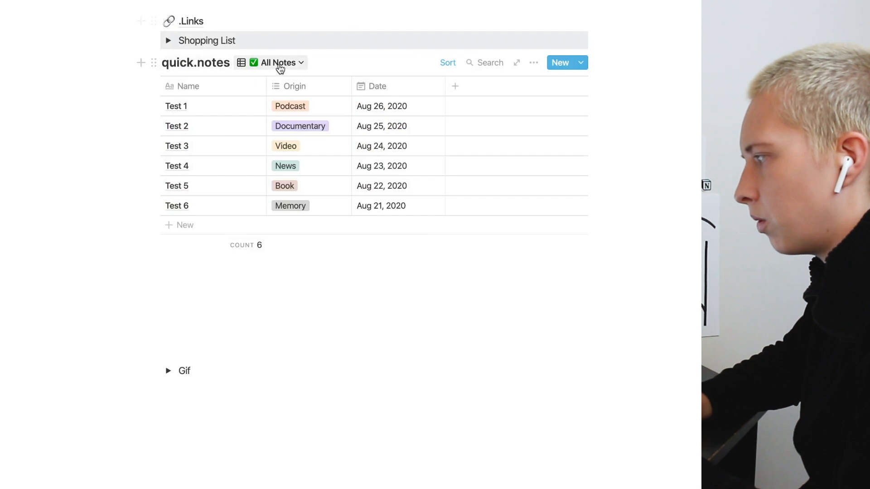
{"action": "left_click", "coordinate": [280, 65]}
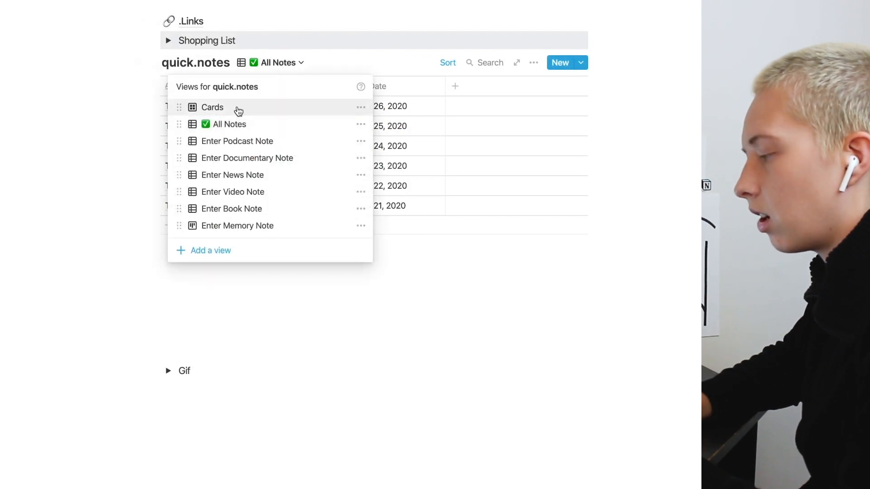
{"action": "left_click", "coordinate": [239, 112]}
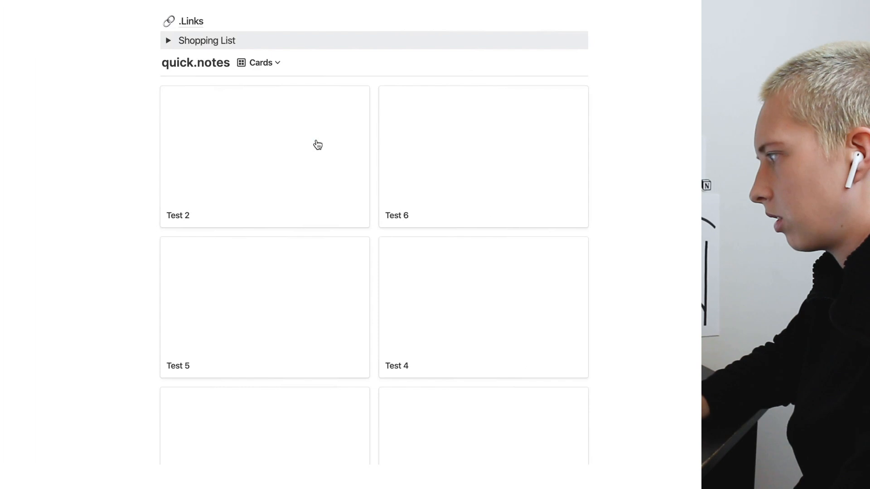
Step: Add a new card to the Cards view of quick.notes and title it Filed Notes / Fav
{"action": "scroll", "coordinate": [317, 143], "scroll_direction": "up", "scroll_amount": 2}
{"action": "scroll", "coordinate": [607, 390], "scroll_direction": "down", "scroll_amount": 10}
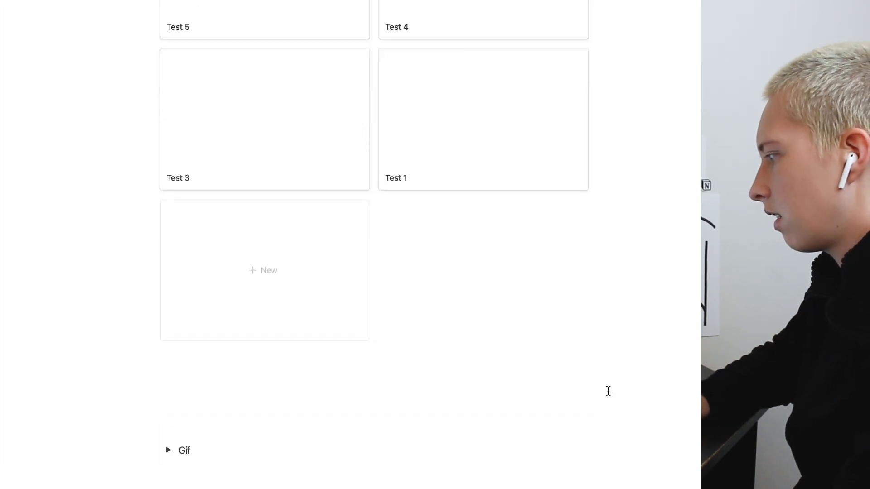
{"action": "left_click", "coordinate": [269, 193]}
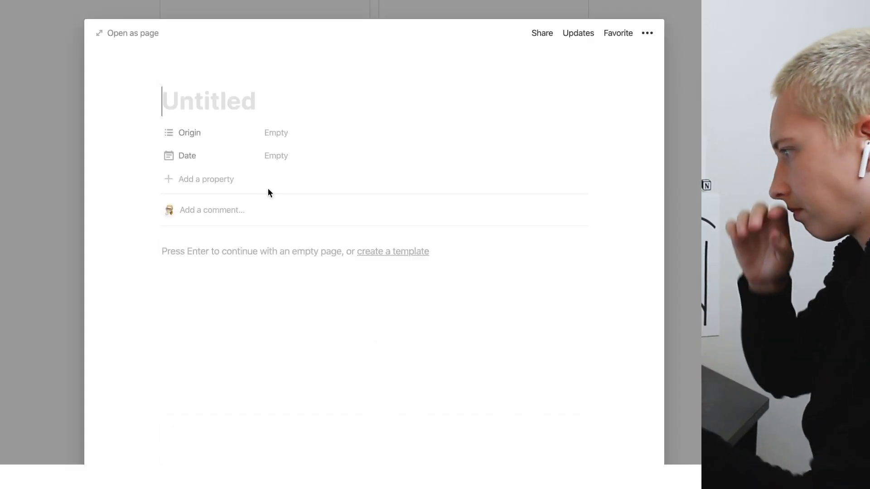
{"action": "type", "text": "Fil"}
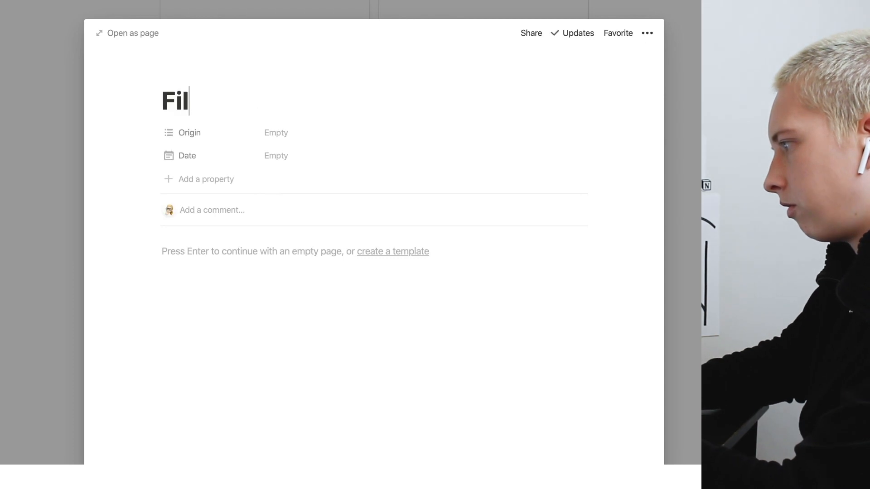
{"action": "type", "text": "ed Note"}
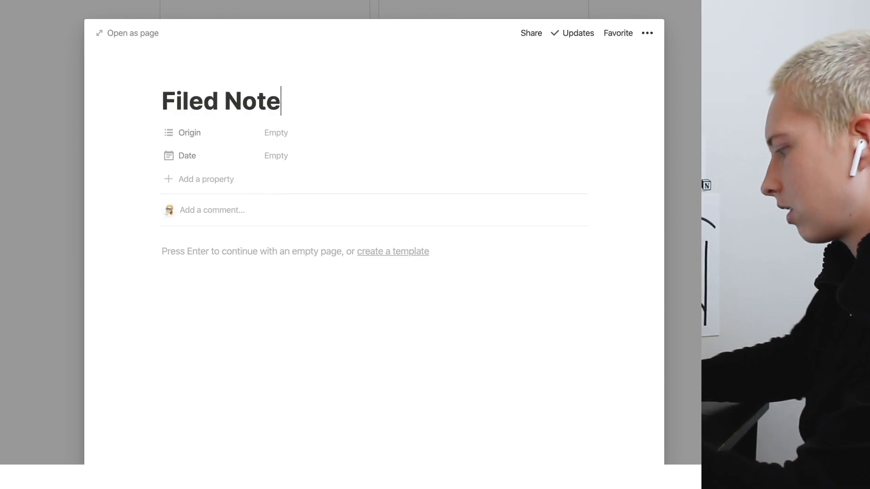
{"action": "type", "text": "s / Fav."}
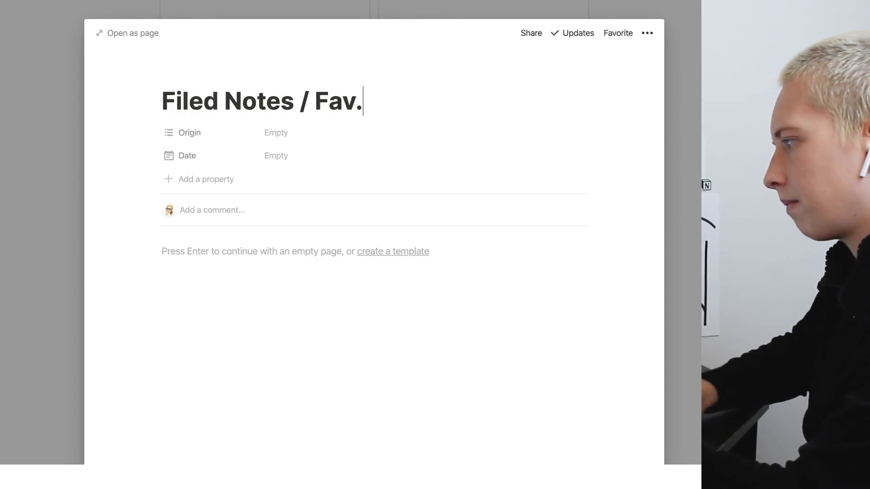
{"action": "left_click", "coordinate": [20, 126]}
Step: Add a Notes property to the card as a relation to quick.notes itself, syncing both ways through a new property
{"action": "left_click", "coordinate": [208, 179]}
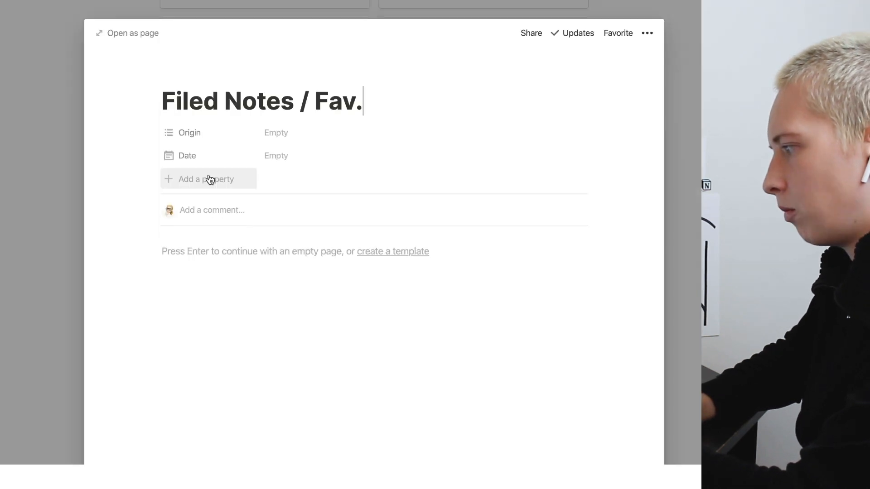
{"action": "left_click", "coordinate": [208, 179]}
{"action": "type", "text": "Notes"}
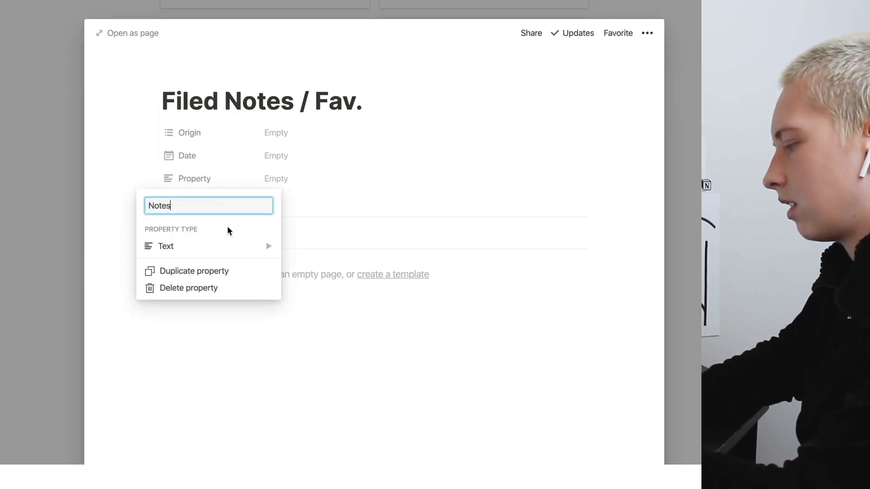
{"action": "left_click", "coordinate": [233, 245]}
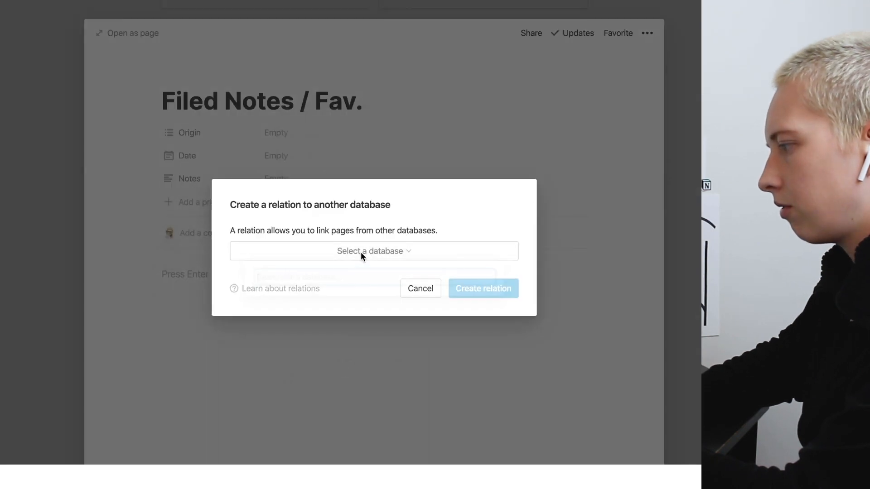
{"action": "left_click", "coordinate": [361, 251]}
{"action": "type", "text": "quick.notes"}
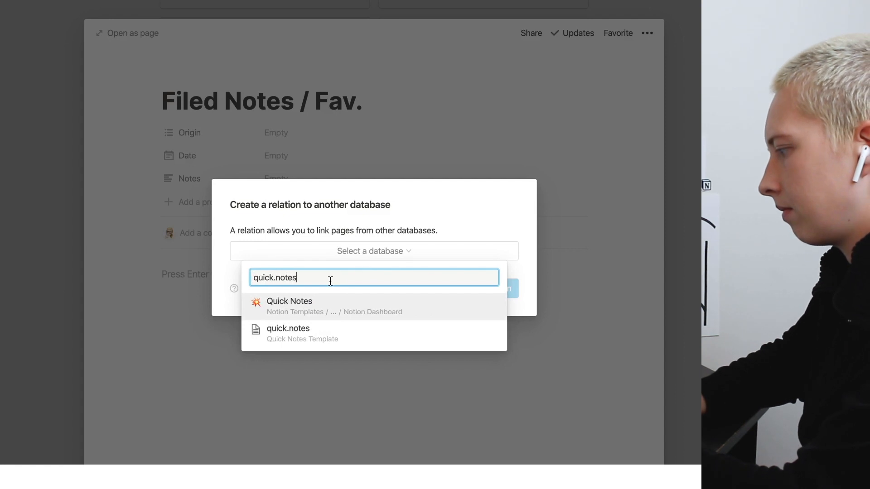
{"action": "left_click", "coordinate": [319, 301]}
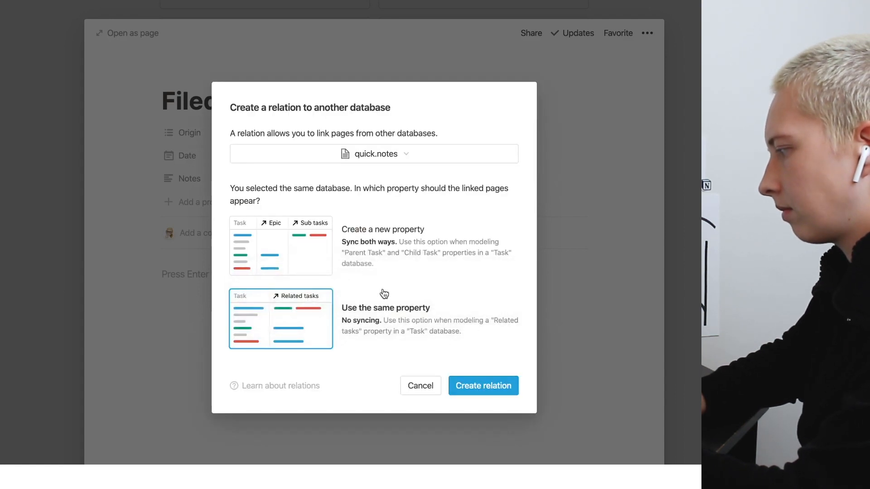
{"action": "left_click", "coordinate": [277, 219]}
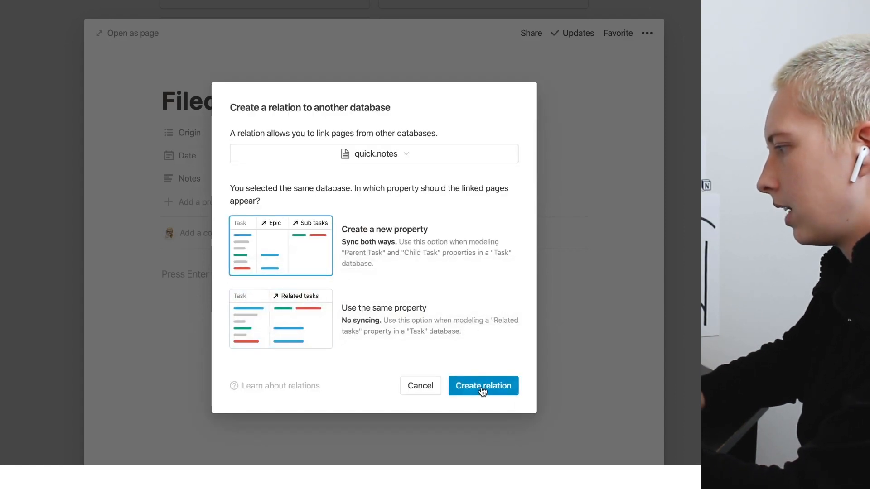
{"action": "left_click", "coordinate": [482, 390]}
Step: Rename the reciprocal relation property Parent, move it above Origin in the property order, and close the card
{"action": "left_click", "coordinate": [254, 201]}
{"action": "type", "text": "Parent"}
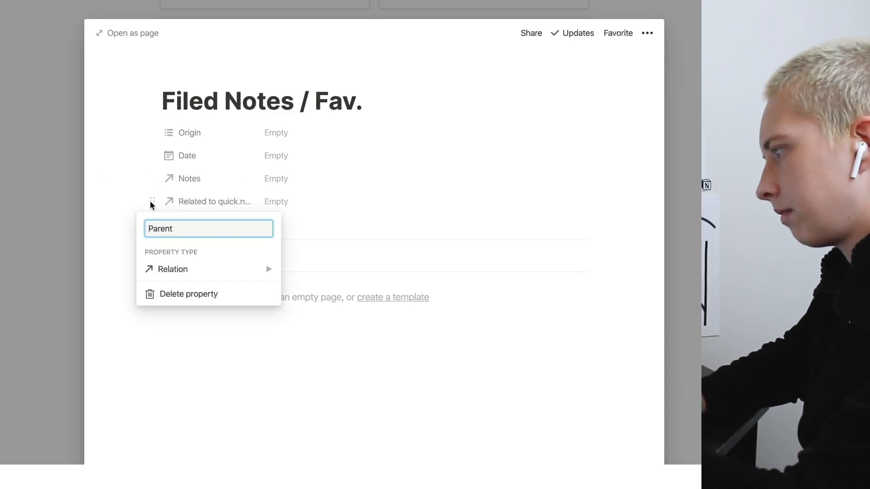
{"action": "key", "text": "Return"}
{"action": "left_click_drag", "start_coordinate": [153, 201], "coordinate": [153, 129]}
{"action": "key", "text": "Escape"}
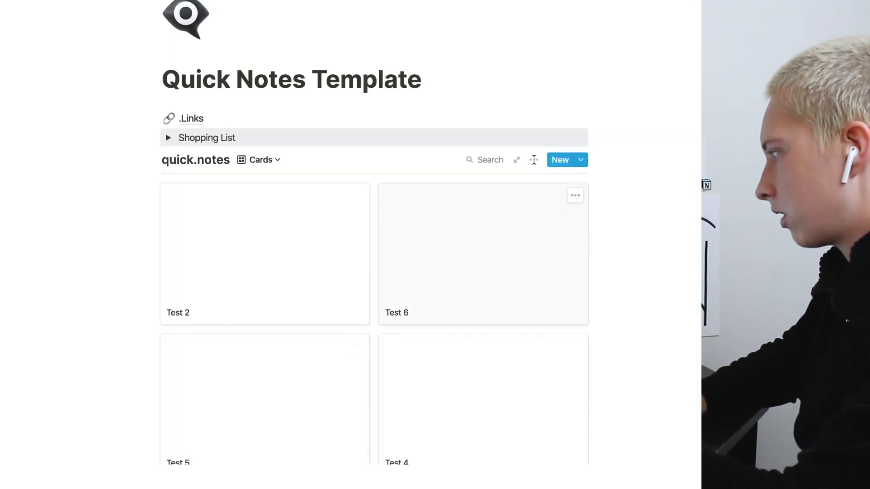
Step: Filter the Cards view to show only entries where Parent is empty
{"action": "left_click", "coordinate": [533, 160]}
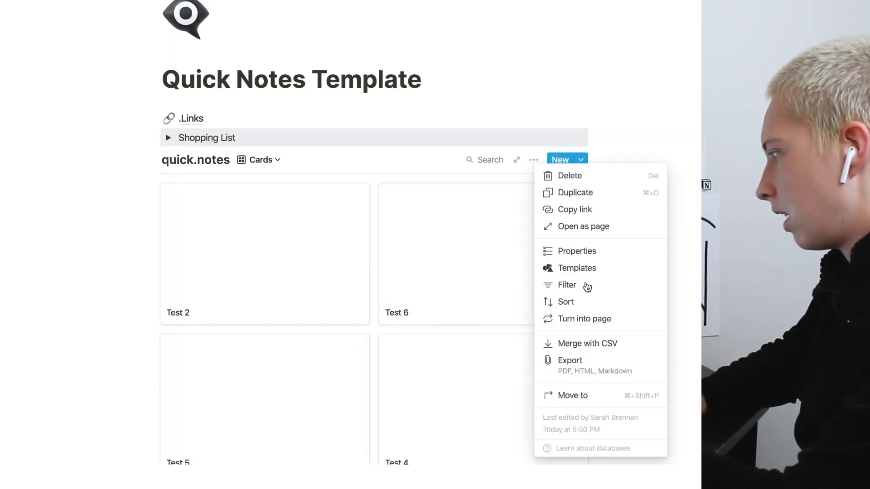
{"action": "left_click", "coordinate": [586, 285]}
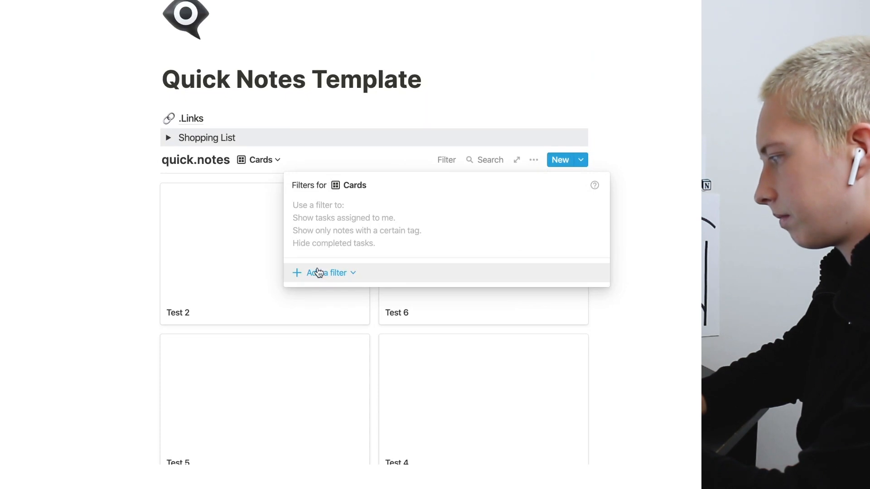
{"action": "left_click", "coordinate": [320, 272]}
{"action": "left_click", "coordinate": [322, 299]}
{"action": "left_click", "coordinate": [342, 216]}
{"action": "left_click", "coordinate": [361, 328]}
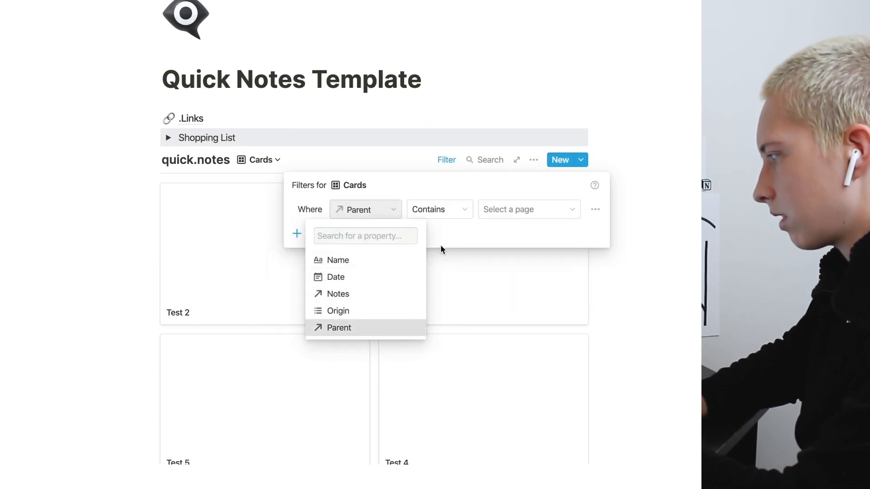
{"action": "left_click", "coordinate": [431, 212]}
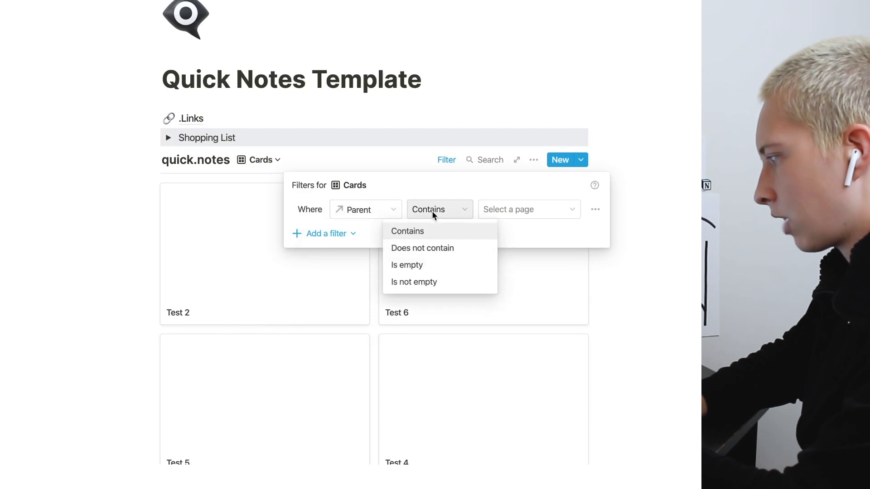
{"action": "left_click", "coordinate": [421, 265]}
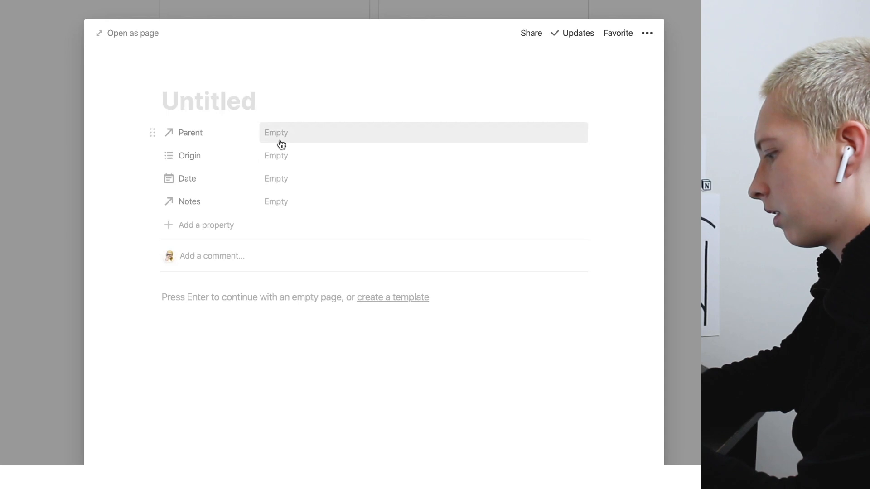
Step: Add two more cards to the gallery, titled Misc. and Ideas
{"action": "type", "text": "Misc."}
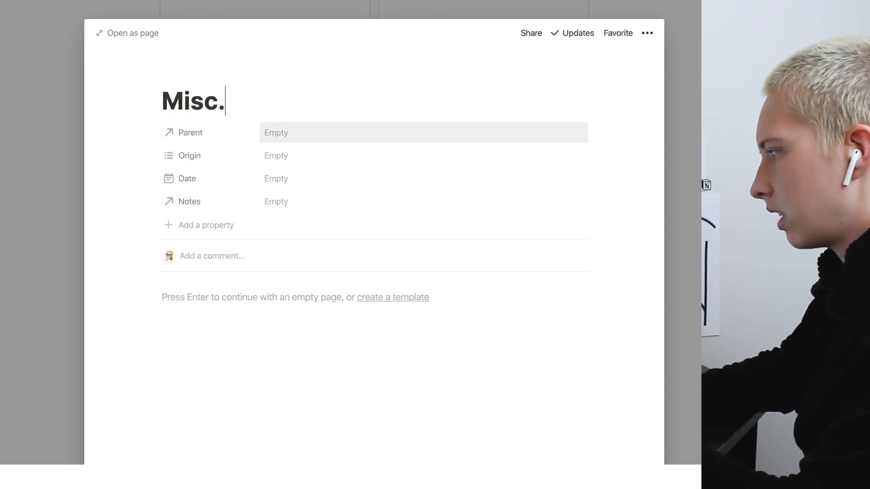
{"action": "left_click", "coordinate": [39, 137]}
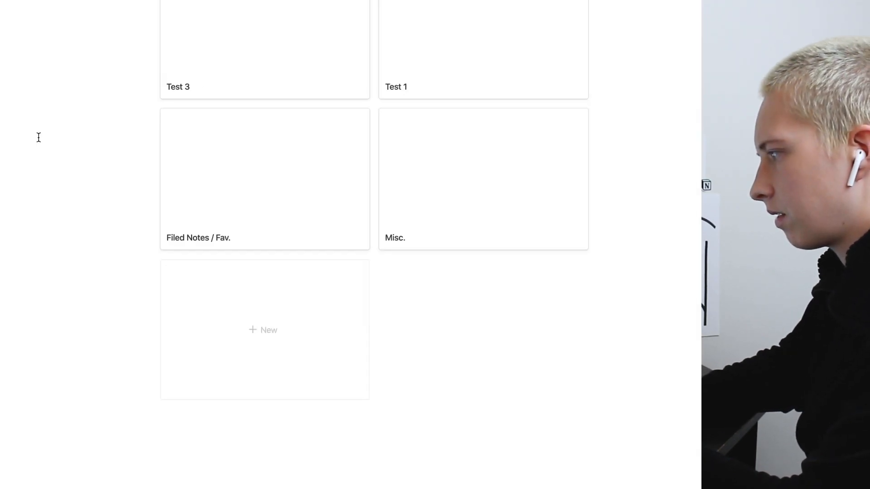
{"action": "left_click", "coordinate": [281, 320]}
{"action": "type", "text": "Ideas"}
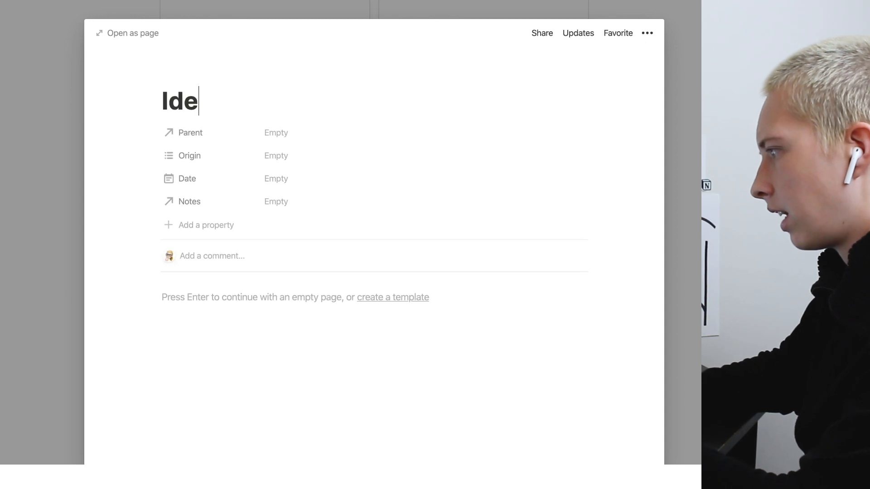
{"action": "left_click", "coordinate": [19, 200]}
Step: Delete all the Test cards from the Cards view, keeping Filed Notes / Fav., Misc. and Ideas
{"action": "scroll", "coordinate": [19, 201], "scroll_direction": "up", "scroll_amount": 8}
{"action": "left_click_drag", "start_coordinate": [49, 386], "coordinate": [591, 80]}
{"action": "key", "text": "BackSpace"}
{"action": "scroll", "coordinate": [120, 158], "scroll_direction": "up", "scroll_amount": 2}
{"action": "scroll", "coordinate": [121, 158], "scroll_direction": "down", "scroll_amount": 2}
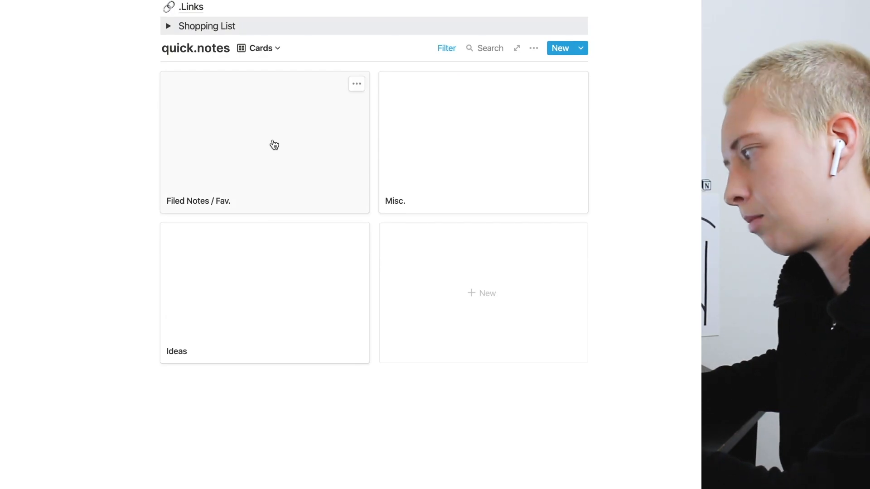
Step: Open the Filed Notes / Fav. card and its Notes relation field
{"action": "left_click", "coordinate": [274, 144]}
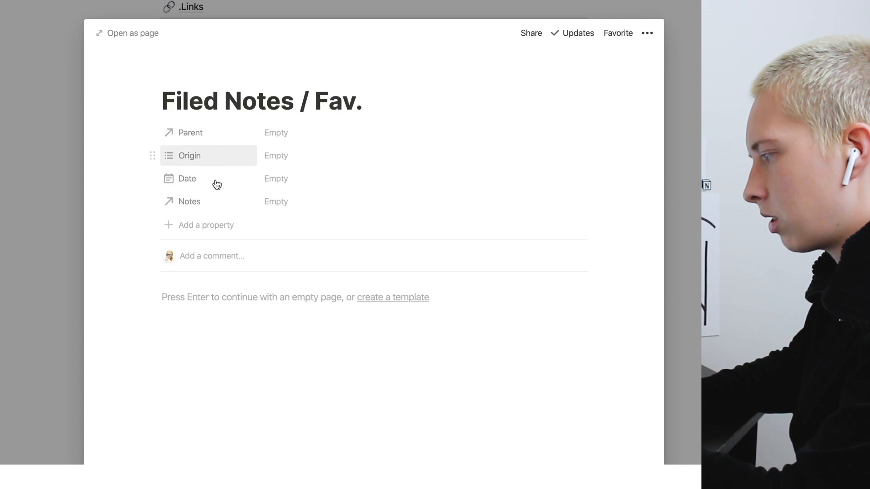
{"action": "left_click", "coordinate": [274, 201]}
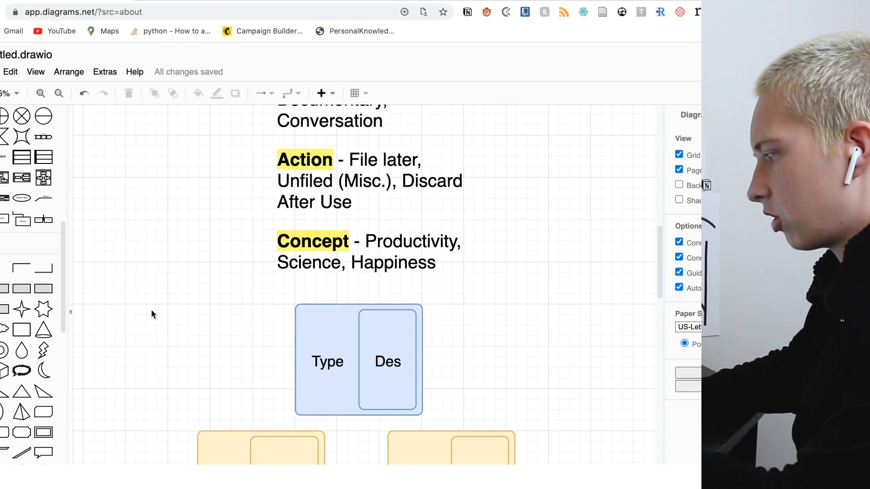
Step: Switch to the diagrams.net drawing and examine how the Origin, Action and Concept property pairings are nested
{"action": "scroll", "coordinate": [151, 312], "scroll_direction": "down", "scroll_amount": 3}
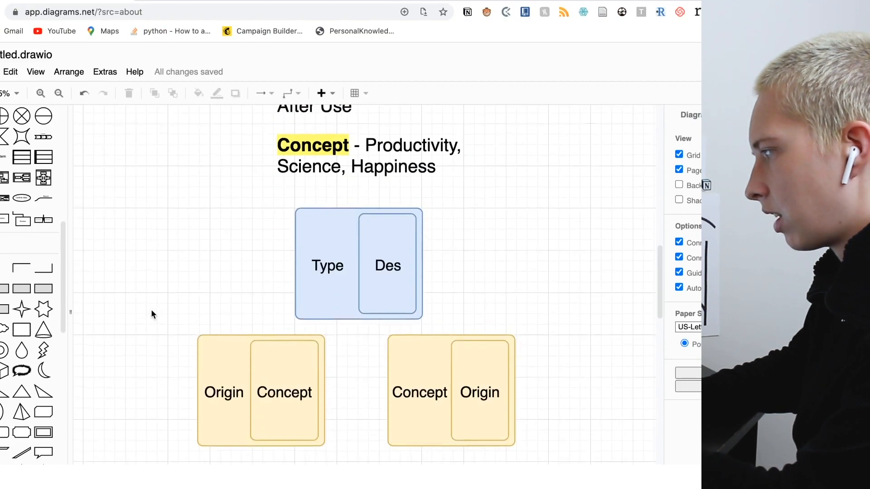
{"action": "scroll", "coordinate": [151, 312], "scroll_direction": "up", "scroll_amount": 2}
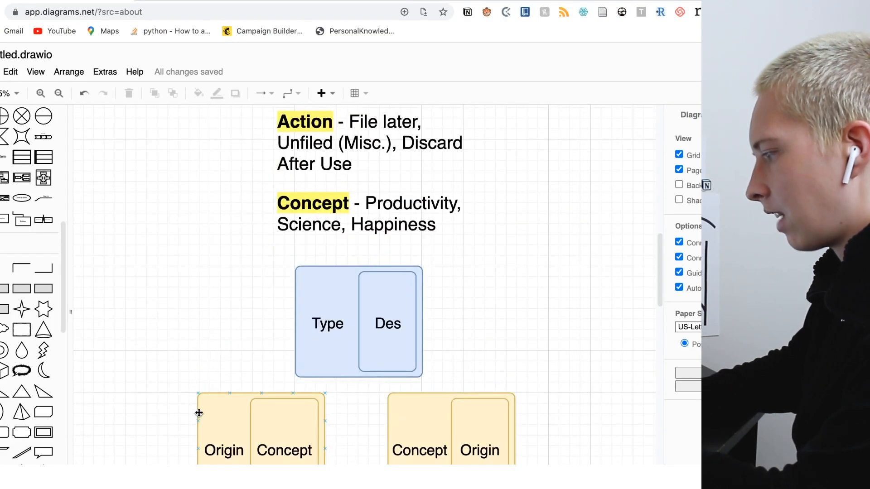
{"action": "scroll", "coordinate": [198, 412], "scroll_direction": "down", "scroll_amount": 5}
{"action": "scroll", "coordinate": [199, 413], "scroll_direction": "down", "scroll_amount": 2}
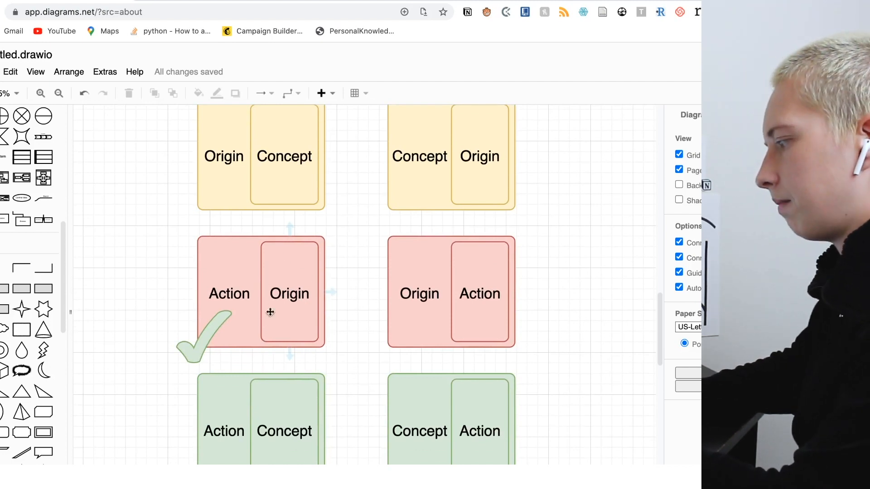
{"action": "scroll", "coordinate": [286, 327], "scroll_direction": "down", "scroll_amount": 2}
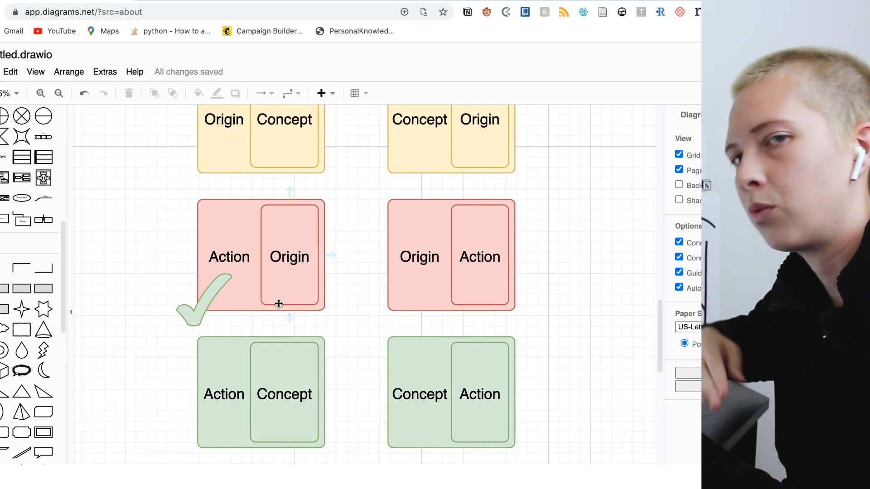
{"action": "scroll", "coordinate": [136, 362], "scroll_direction": "up", "scroll_amount": 1}
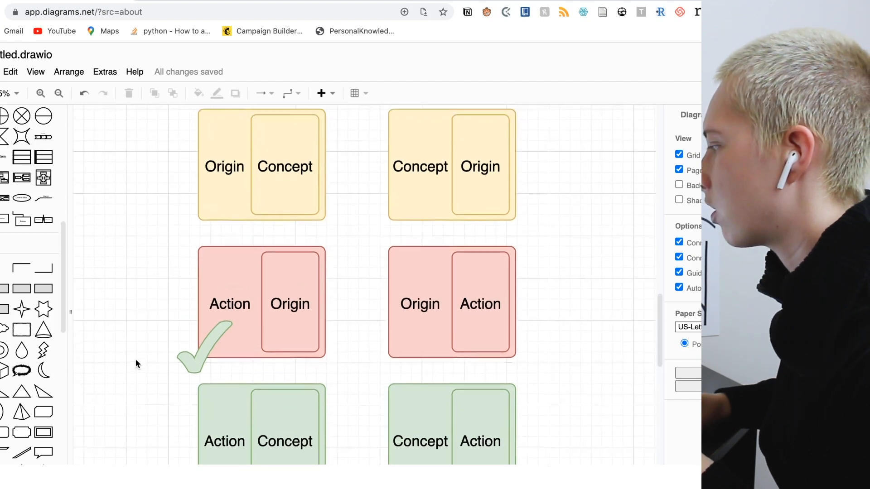
{"action": "scroll", "coordinate": [136, 362], "scroll_direction": "down", "scroll_amount": 4}
{"action": "scroll", "coordinate": [136, 362], "scroll_direction": "up", "scroll_amount": 4}
{"action": "scroll", "coordinate": [136, 363], "scroll_direction": "down", "scroll_amount": 1}
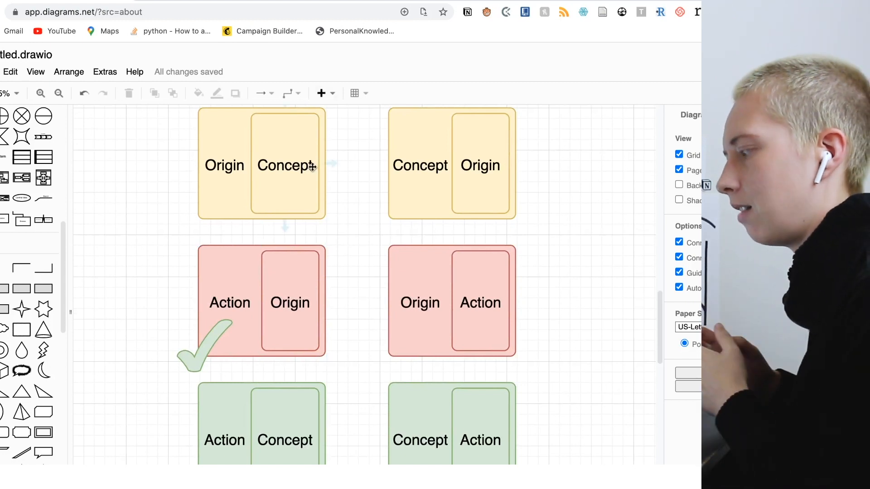
{"action": "scroll", "coordinate": [312, 166], "scroll_direction": "down", "scroll_amount": 3}
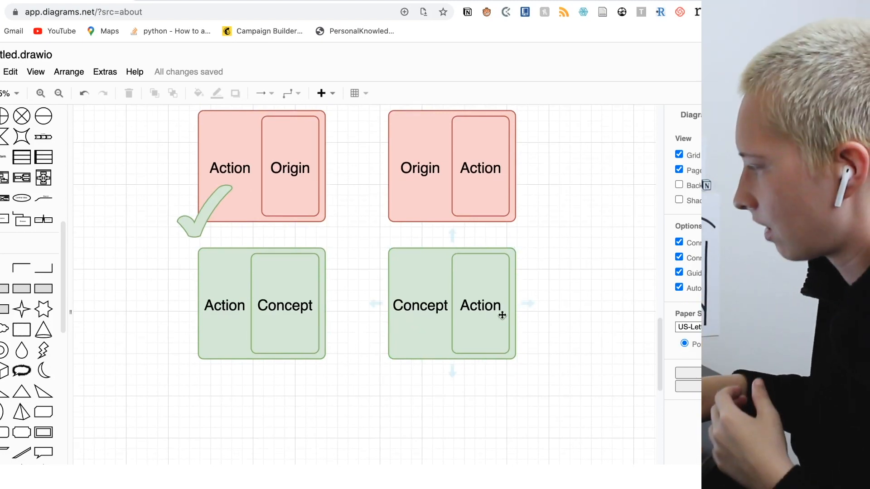
{"action": "scroll", "coordinate": [502, 315], "scroll_direction": "up", "scroll_amount": 5}
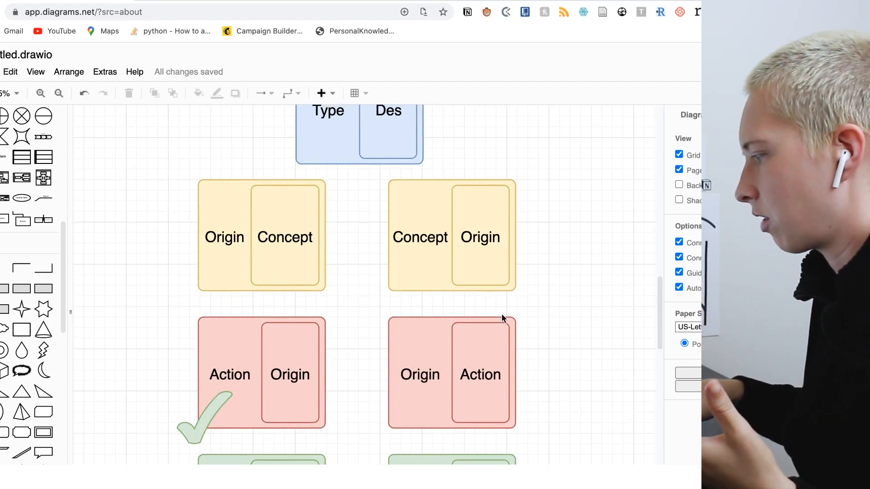
{"action": "scroll", "coordinate": [501, 314], "scroll_direction": "down", "scroll_amount": 3}
{"action": "left_click", "coordinate": [231, 215]}
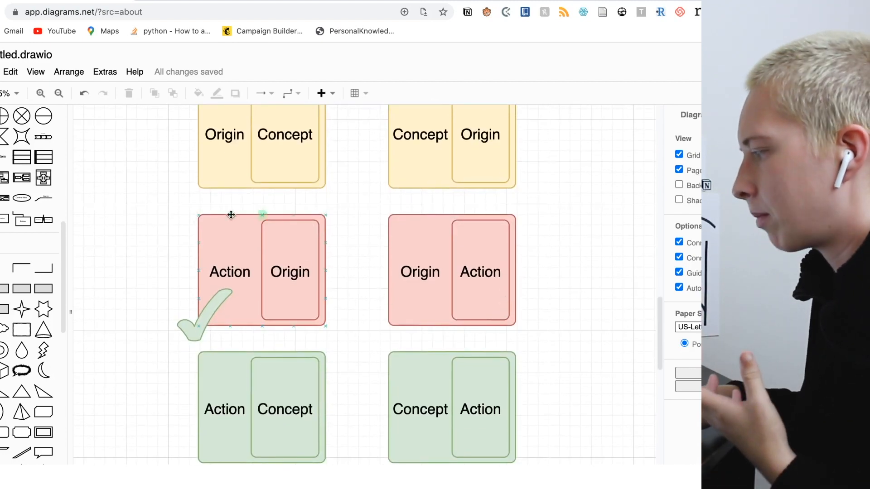
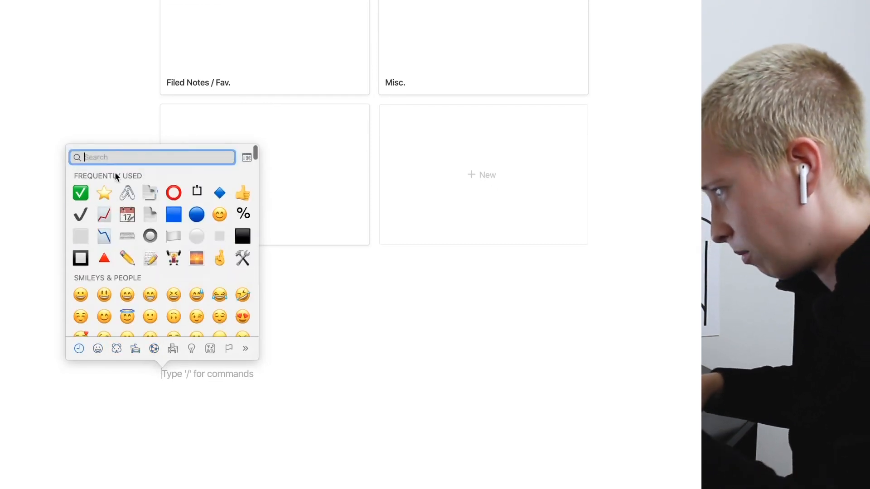
Step: Add a star-emoji line reading Starred below the gallery and turn it into a Heading 1
{"action": "left_click", "coordinate": [102, 194]}
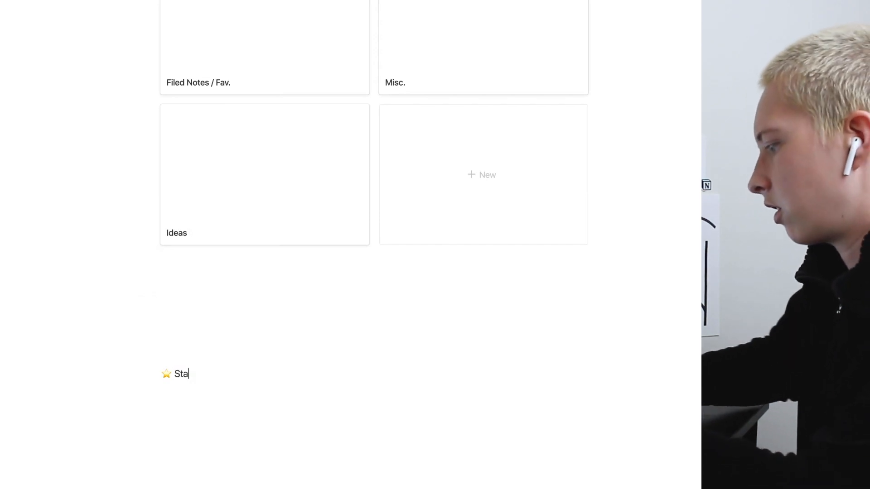
{"action": "type", "text": "Starred"}
{"action": "left_click", "coordinate": [154, 374]}
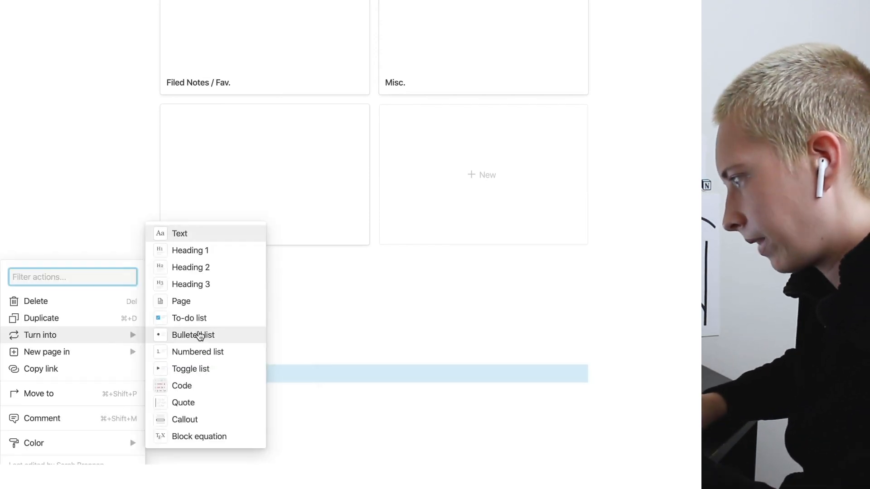
{"action": "left_click", "coordinate": [196, 250]}
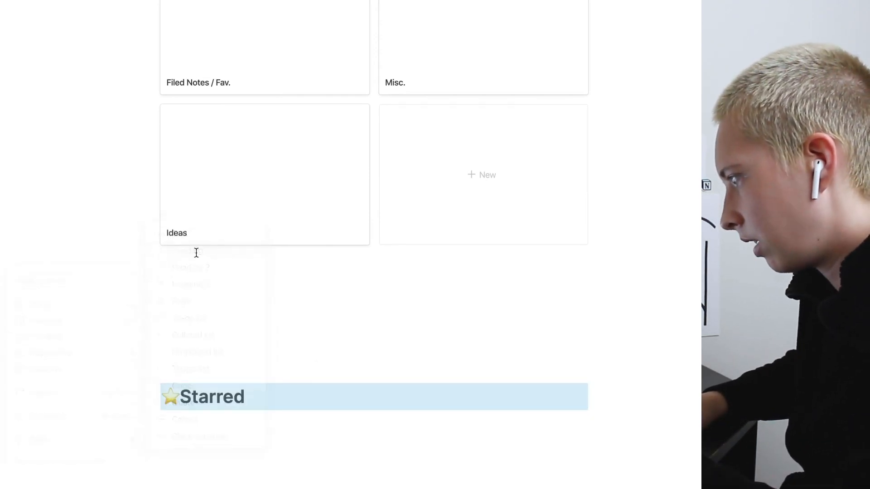
{"action": "left_click", "coordinate": [78, 354]}
Step: Capture a screenshot of the area around the Starred heading
{"action": "scroll", "coordinate": [78, 354], "scroll_direction": "down", "scroll_amount": 2}
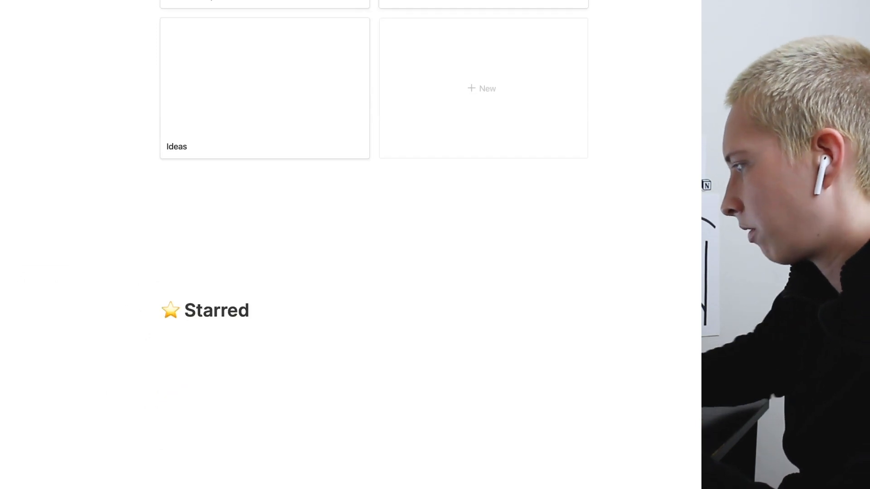
{"action": "key", "text": "super+shift+5"}
{"action": "left_click_drag", "start_coordinate": [222, 343], "coordinate": [251, 292]}
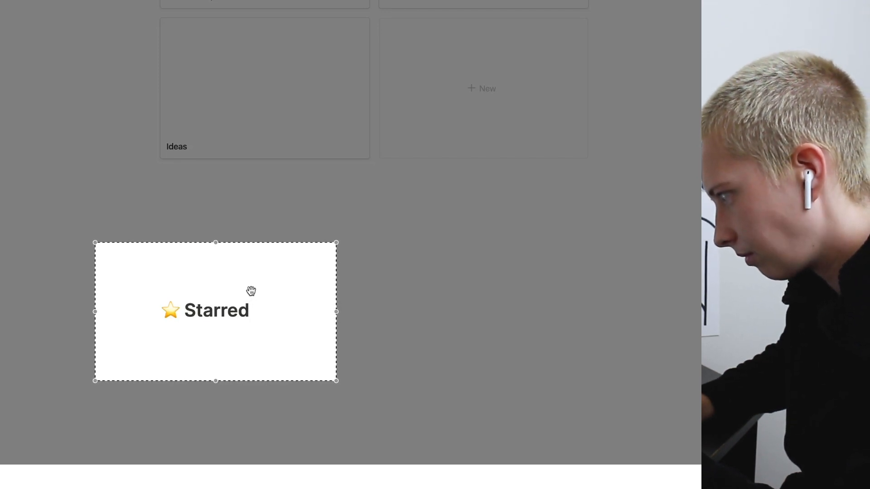
{"action": "key", "text": "Return"}
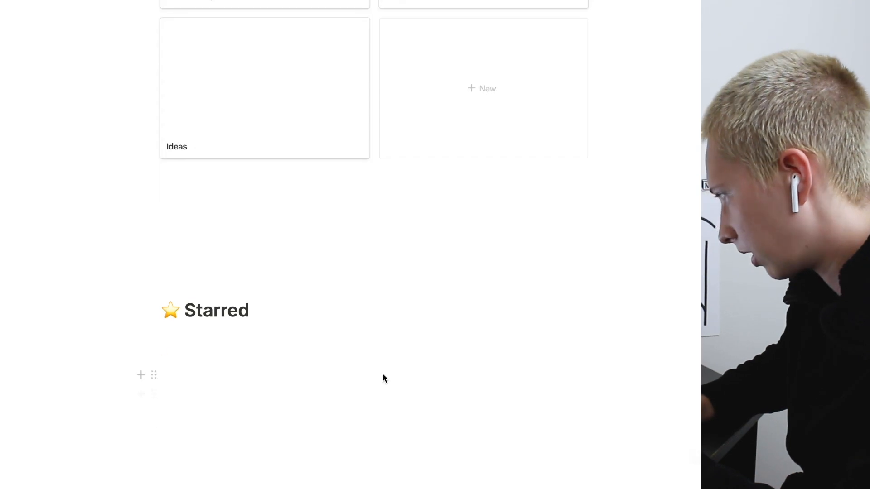
Step: Insert the Starred screenshot into the page, move it into the Filed Notes / Fav. card and start repositioning its preview
{"action": "scroll", "coordinate": [382, 376], "scroll_direction": "up", "scroll_amount": 5}
{"action": "left_click_drag", "start_coordinate": [713, 448], "coordinate": [312, 404]}
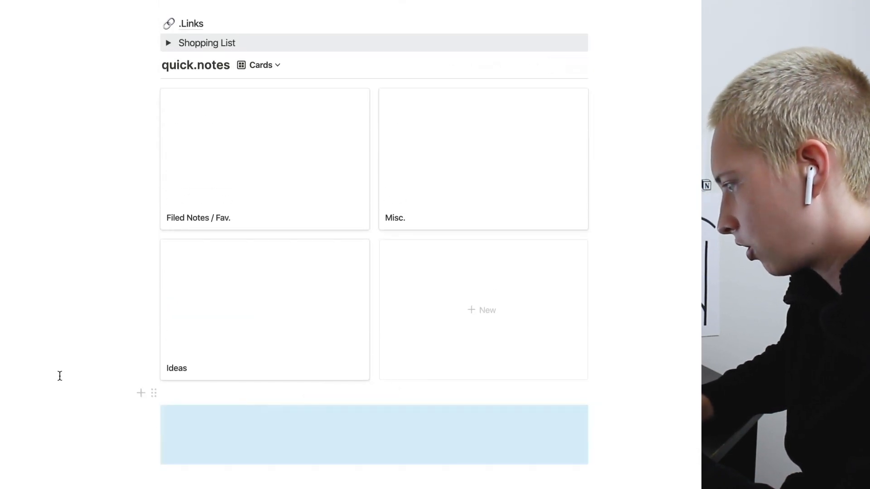
{"action": "scroll", "coordinate": [60, 376], "scroll_direction": "down", "scroll_amount": 6}
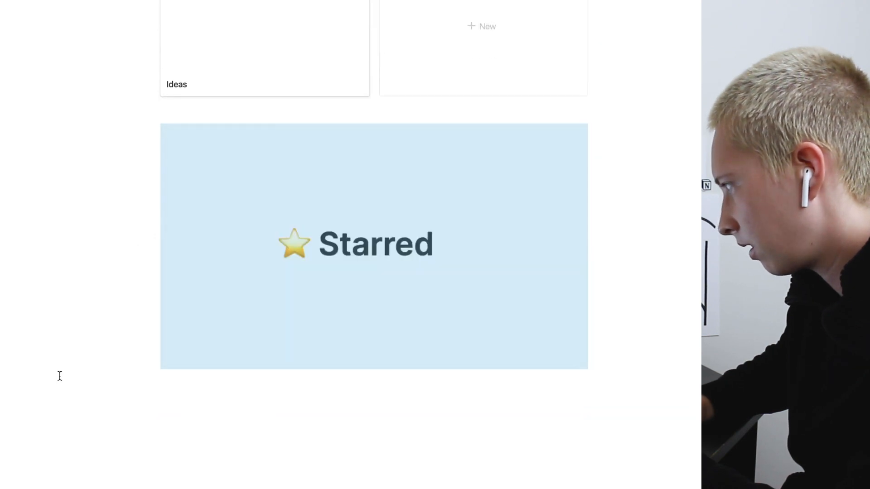
{"action": "scroll", "coordinate": [59, 376], "scroll_direction": "up", "scroll_amount": 5}
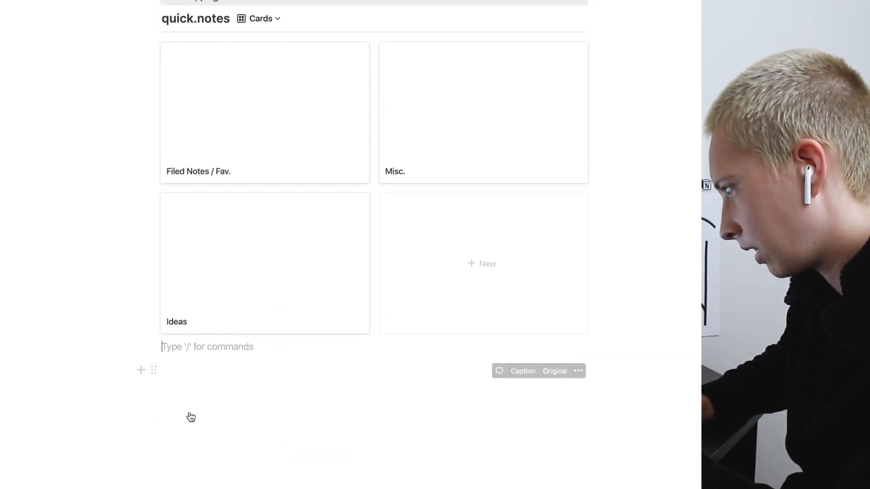
{"action": "left_click_drag", "start_coordinate": [154, 372], "coordinate": [226, 118]}
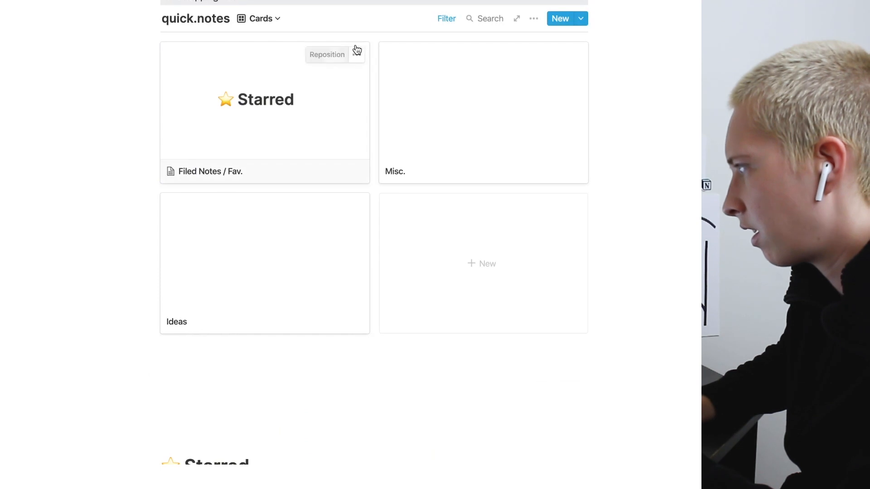
{"action": "left_click", "coordinate": [328, 55]}
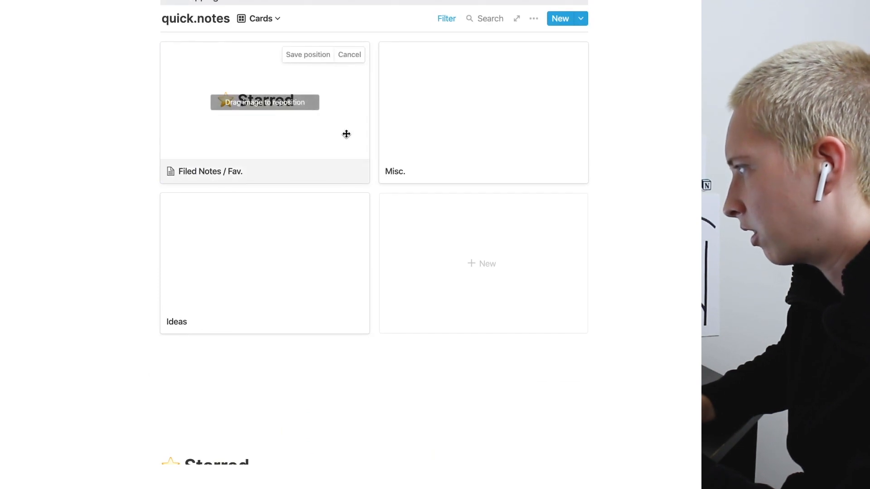
Step: Replace the heading text with Unfiled and capture a screenshot of it with even margins
{"action": "key", "text": "BackSpace"}
{"action": "key", "text": "BackSpace"}
{"action": "key", "text": "BackSpace"}
{"action": "key", "text": "BackSpace"}
{"action": "key", "text": "BackSpace"}
{"action": "key", "text": "BackSpace"}
{"action": "key", "text": "BackSpace"}
{"action": "key", "text": "BackSpace"}
{"action": "key", "text": "BackSpace"}
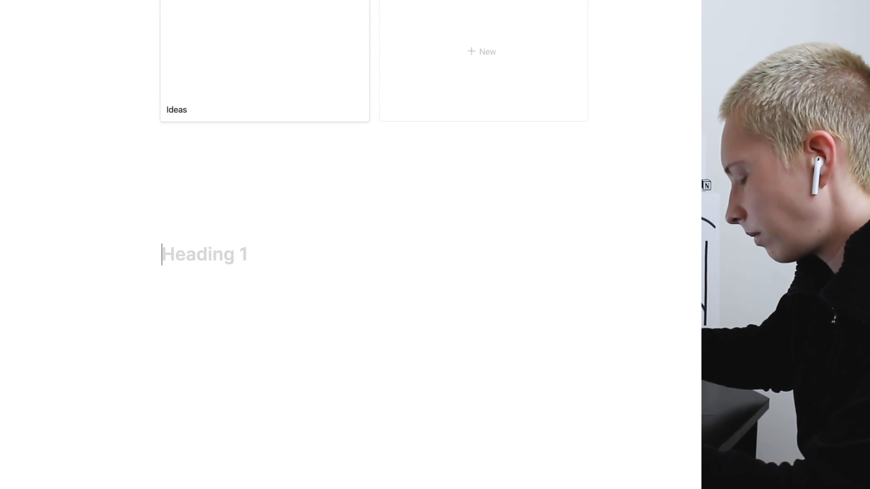
{"action": "type", "text": "Unfiled"}
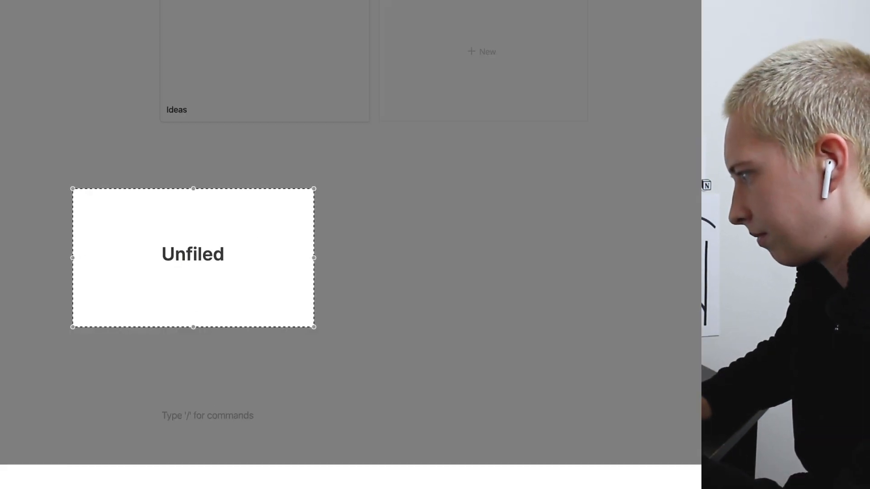
Step: Insert the Unfiled screenshot into the page, move it into the Misc. card and adjust its preview position
{"action": "scroll", "coordinate": [349, 323], "scroll_direction": "up", "scroll_amount": 3}
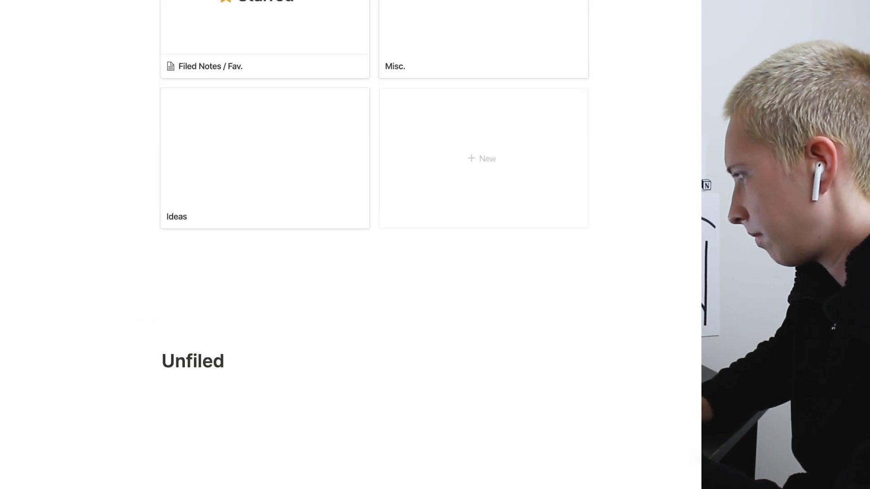
{"action": "left_click_drag", "start_coordinate": [239, 265], "coordinate": [291, 285]}
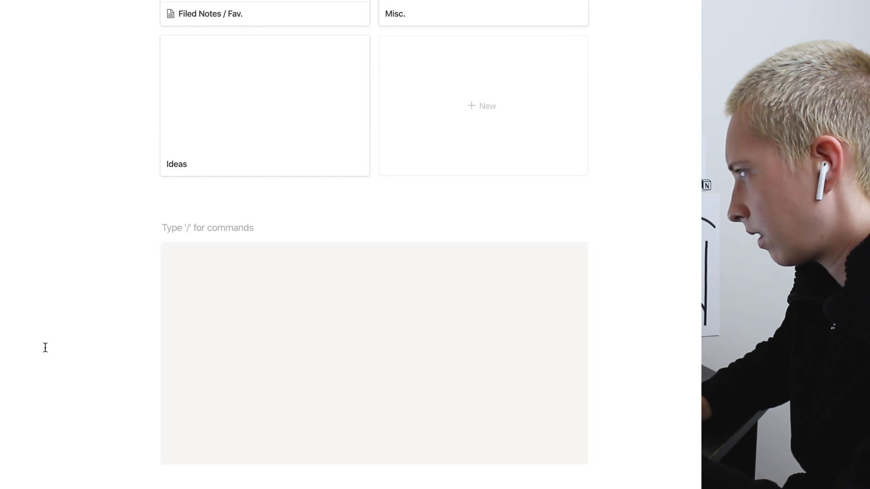
{"action": "scroll", "coordinate": [45, 348], "scroll_direction": "up", "scroll_amount": 2}
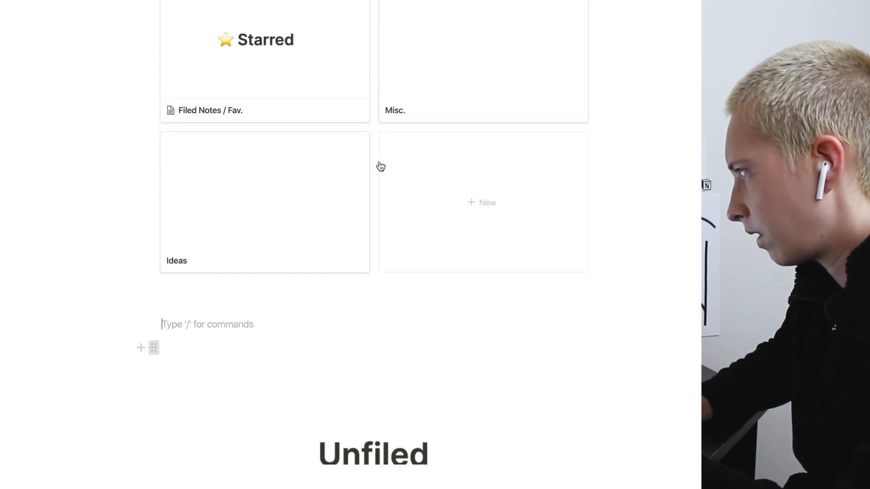
{"action": "left_click_drag", "start_coordinate": [354, 188], "coordinate": [445, 81]}
{"action": "left_click_drag", "start_coordinate": [334, 195], "coordinate": [334, 196]}
{"action": "scroll", "coordinate": [87, 265], "scroll_direction": "up", "scroll_amount": 3}
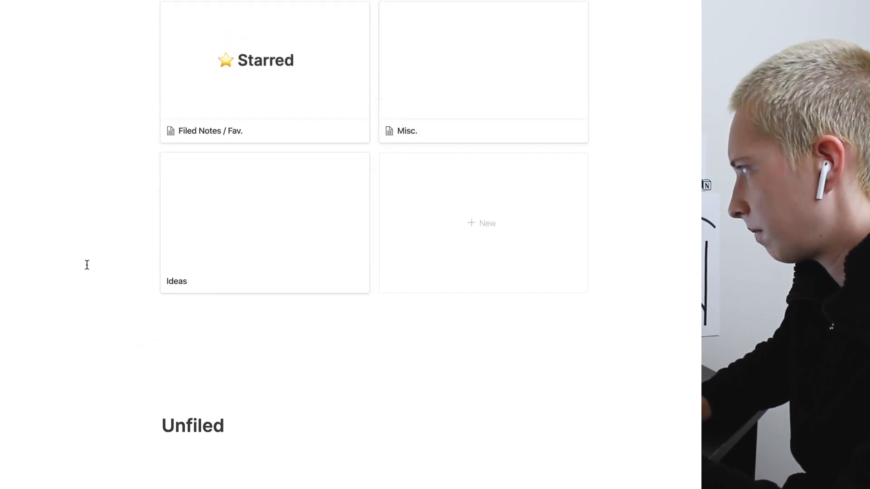
{"action": "scroll", "coordinate": [86, 264], "scroll_direction": "down", "scroll_amount": 2}
{"action": "left_click", "coordinate": [545, 57]}
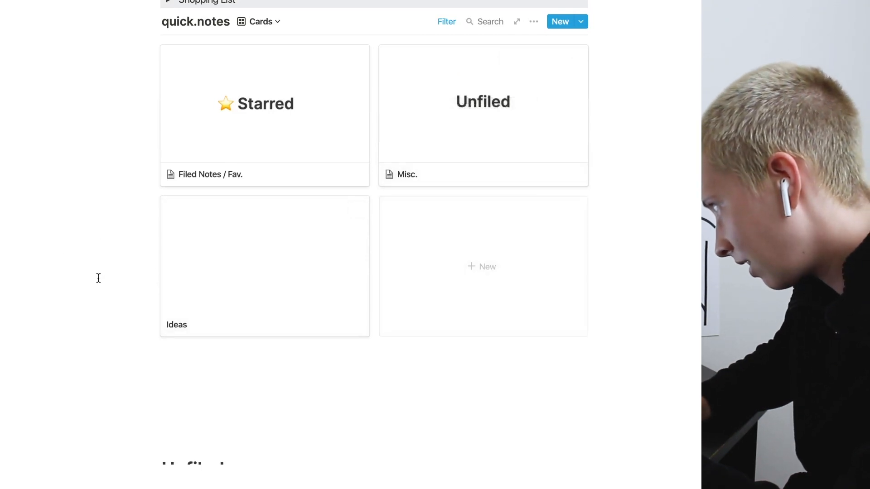
Step: Replace the Unfiled heading text below the gallery with Ideas
{"action": "scroll", "coordinate": [99, 277], "scroll_direction": "down", "scroll_amount": 5}
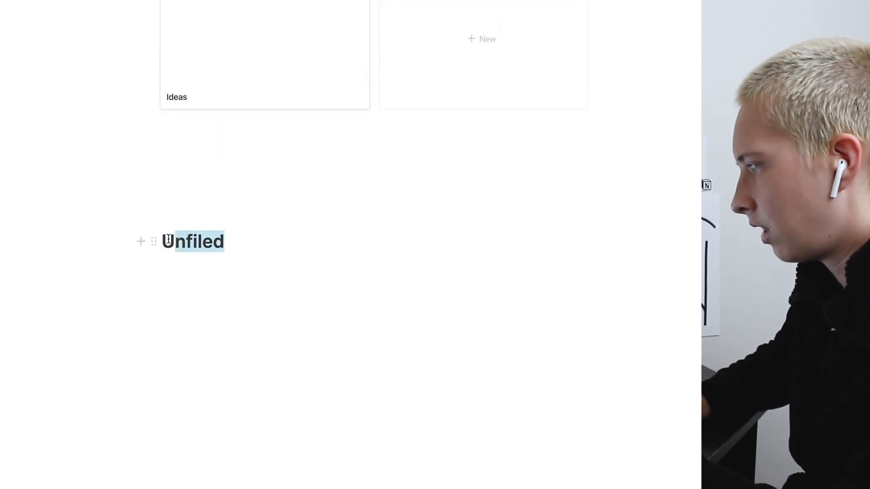
{"action": "key", "text": "BackSpace"}
{"action": "type", "text": "Ideas"}
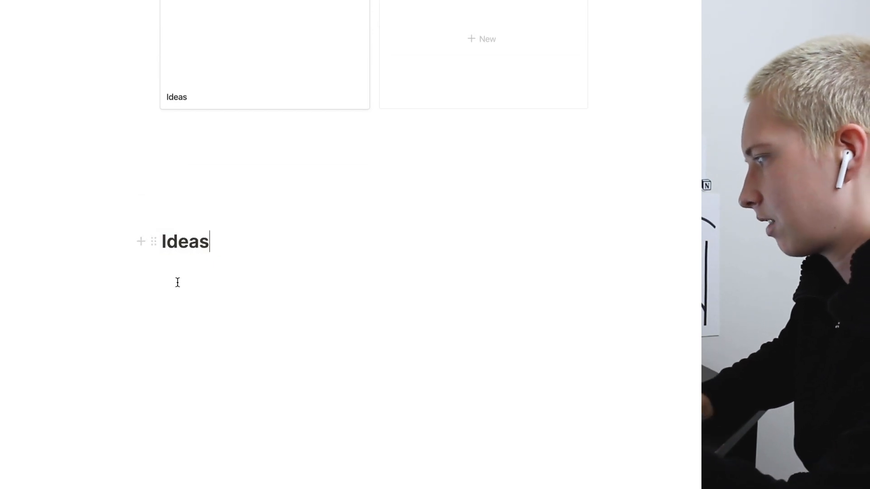
{"action": "key", "text": "Return"}
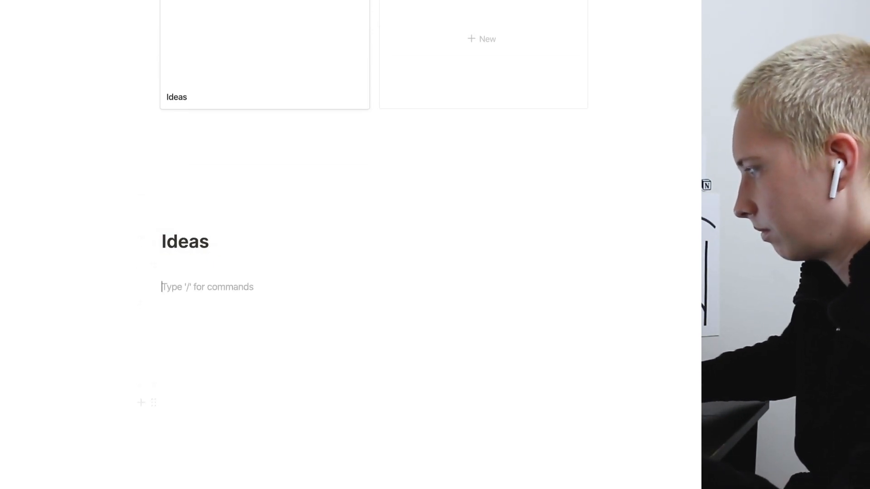
Step: Capture a screenshot of the Ideas heading and place it in the Ideas card as its preview
{"action": "left_click", "coordinate": [207, 403]}
{"action": "key", "text": "super+shift+5"}
{"action": "left_click_drag", "start_coordinate": [196, 282], "coordinate": [193, 280]}
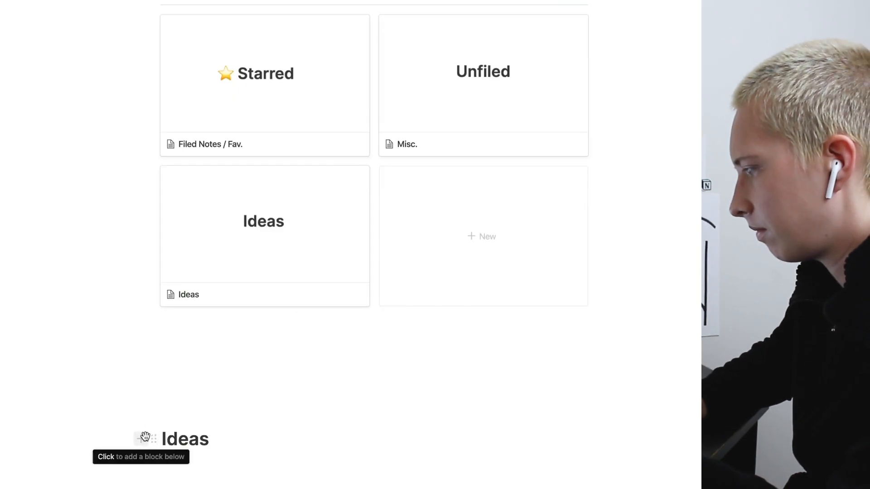
Step: Delete the Ideas heading block below the gallery
{"action": "left_click", "coordinate": [153, 438]}
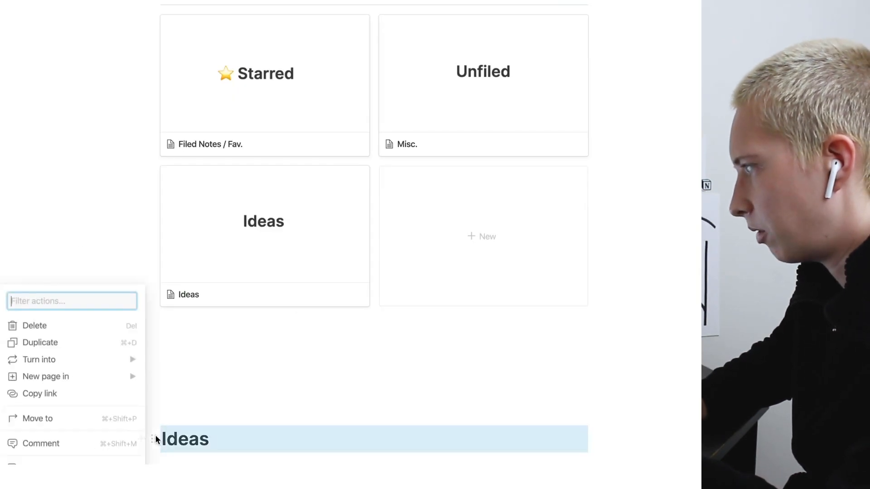
{"action": "left_click", "coordinate": [67, 326]}
{"action": "scroll", "coordinate": [67, 332], "scroll_direction": "up", "scroll_amount": 5}
{"action": "scroll", "coordinate": [67, 332], "scroll_direction": "down", "scroll_amount": 2}
{"action": "scroll", "coordinate": [67, 332], "scroll_direction": "down", "scroll_amount": 1}
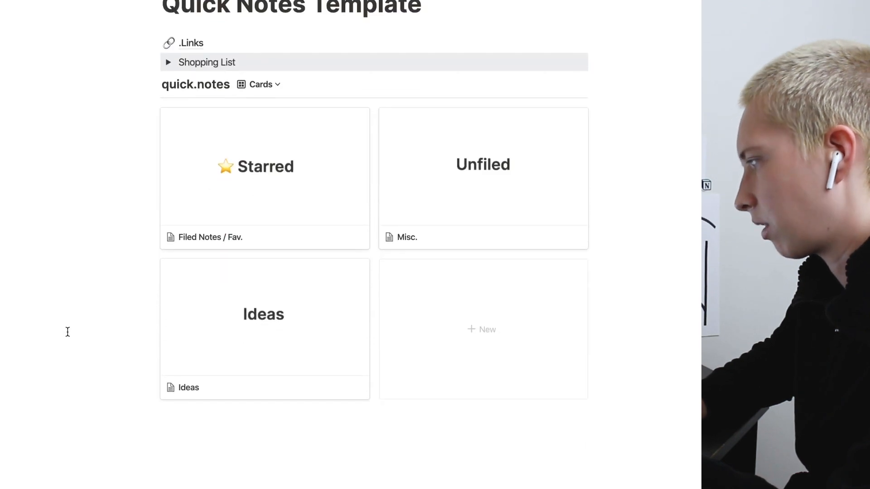
Step: Open the Filed Notes / Fav. card as a full page, with an empty line below the Starred image
{"action": "left_click", "coordinate": [309, 176]}
{"action": "scroll", "coordinate": [309, 313], "scroll_direction": "down", "scroll_amount": 3}
{"action": "left_click", "coordinate": [200, 420]}
{"action": "left_click", "coordinate": [188, 437]}
{"action": "scroll", "coordinate": [188, 436], "scroll_direction": "down", "scroll_amount": 1}
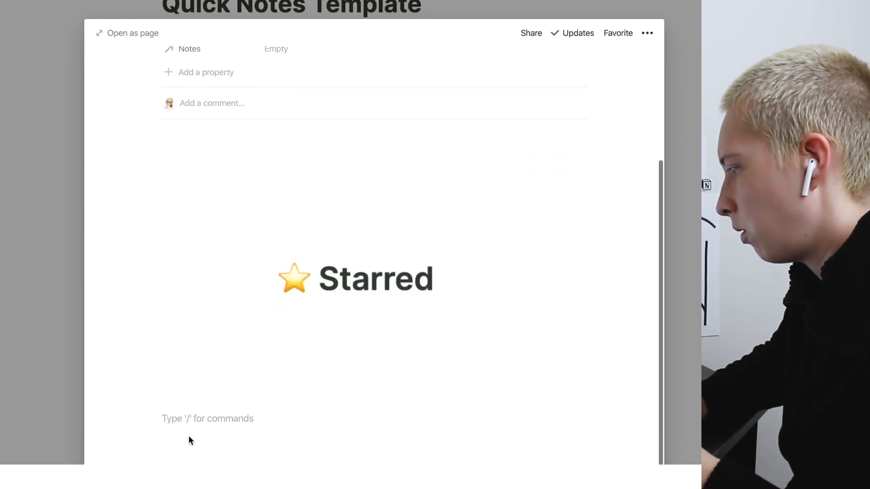
{"action": "left_click", "coordinate": [121, 33]}
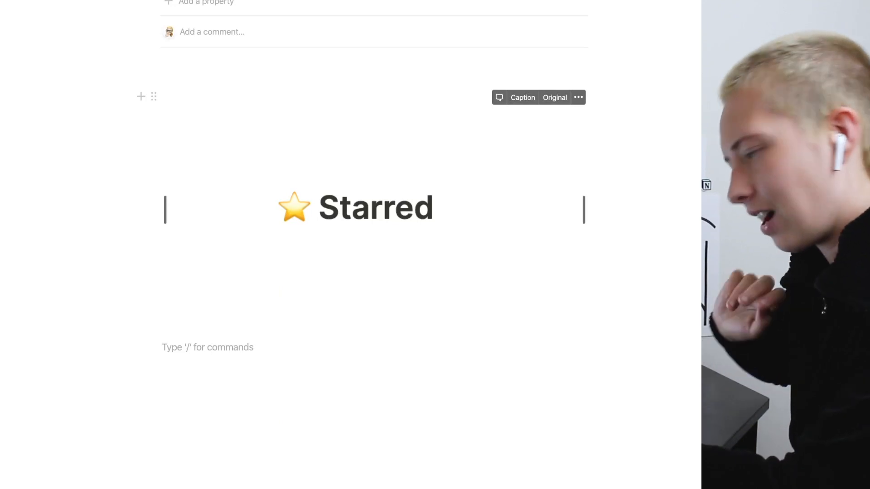
Step: Insert a linked database below the Starred image, using quick.notes from the Quick Notes Template
{"action": "type", "text": "/"}
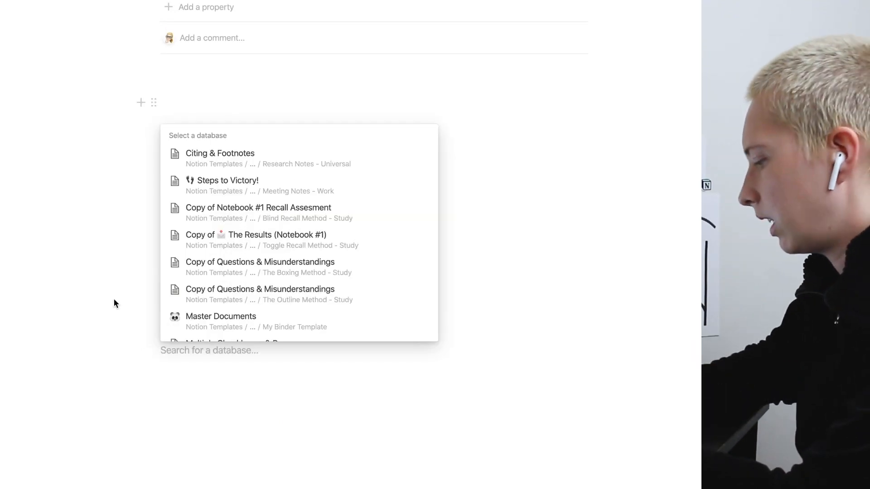
{"action": "type", "text": "qu"}
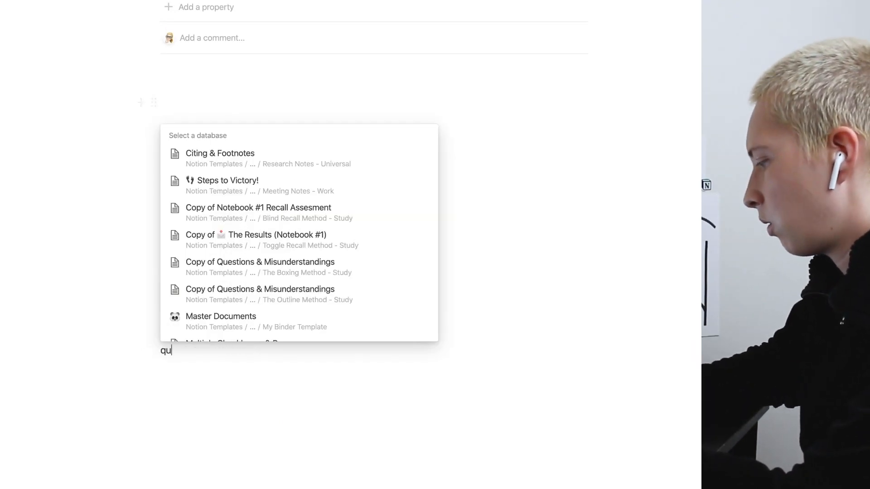
{"action": "type", "text": "ick.notes"}
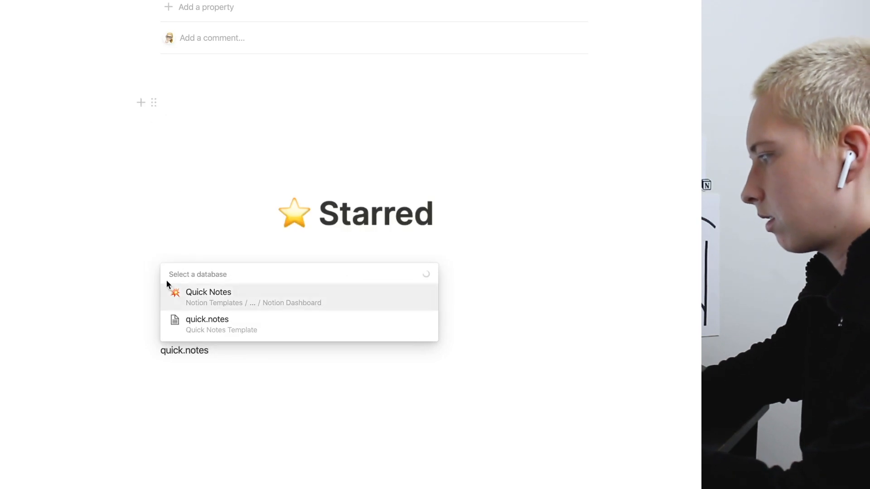
{"action": "left_click", "coordinate": [225, 321]}
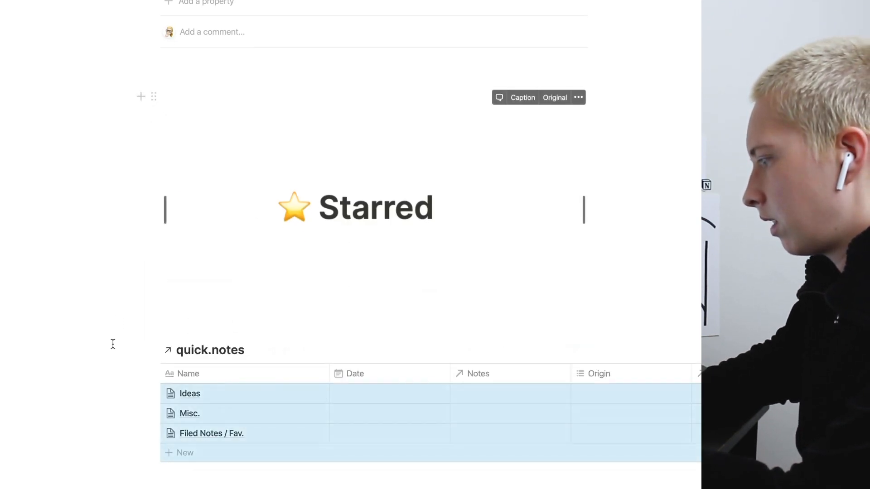
Step: Narrow the linked table's Name column and hide the Date, Notes and Parent columns
{"action": "left_click_drag", "start_coordinate": [328, 379], "coordinate": [275, 378]}
{"action": "left_click", "coordinate": [319, 382]}
{"action": "left_click", "coordinate": [317, 321]}
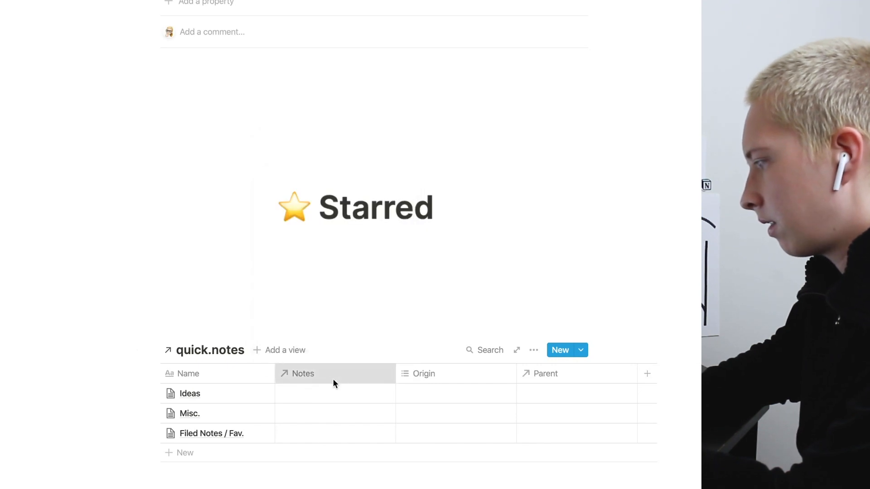
{"action": "left_click", "coordinate": [335, 384]}
{"action": "left_click", "coordinate": [317, 336]}
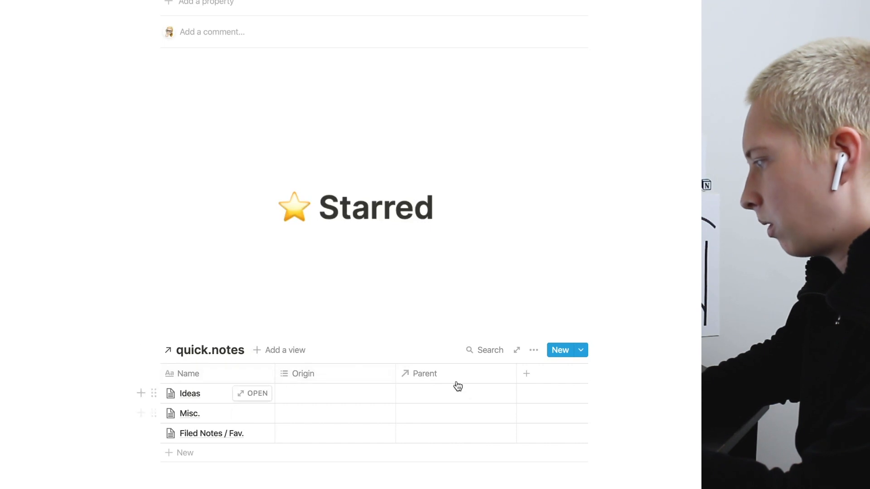
{"action": "left_click", "coordinate": [440, 384]}
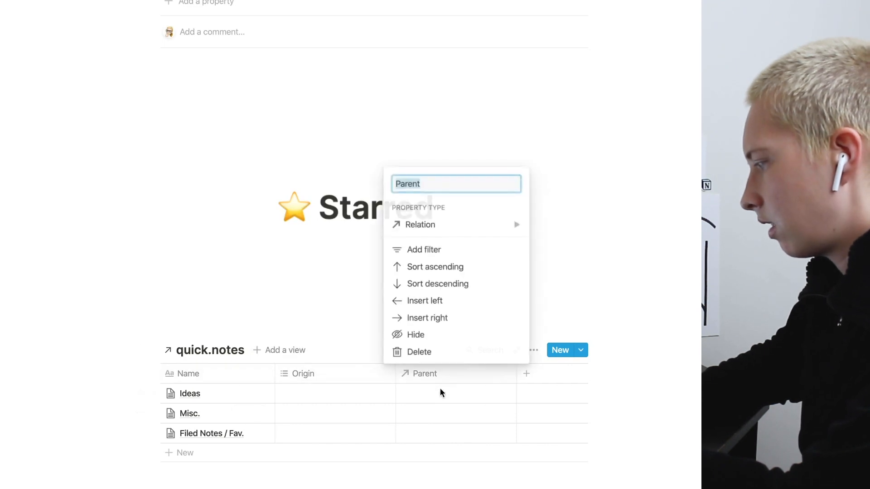
{"action": "left_click", "coordinate": [427, 333]}
Step: Show the Date column again in the linked quick.notes table and widen the Name column
{"action": "left_click", "coordinate": [533, 350]}
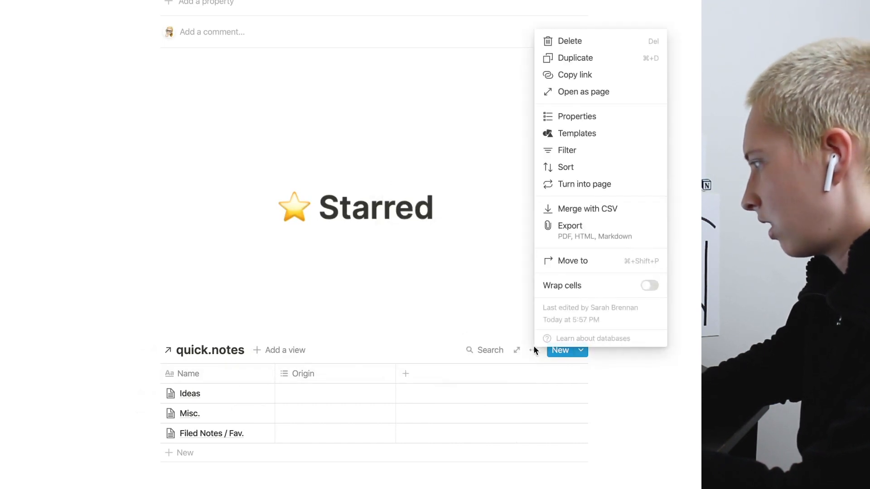
{"action": "left_click", "coordinate": [595, 117]}
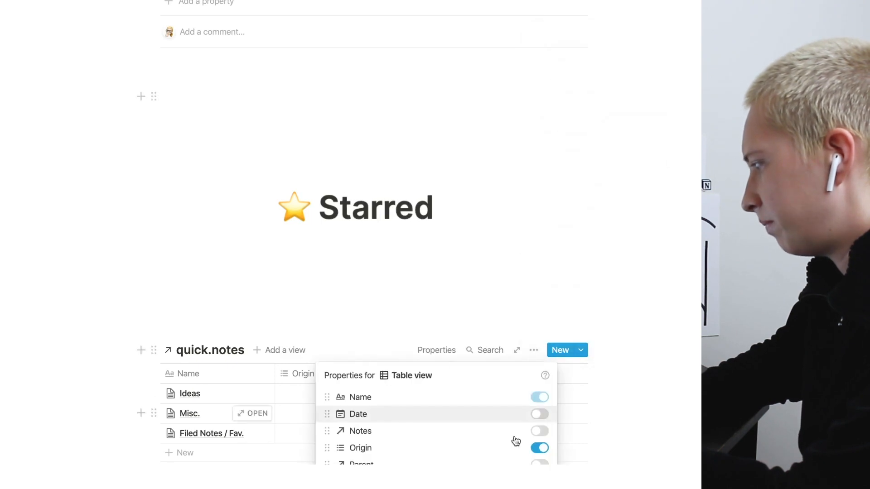
{"action": "left_click", "coordinate": [538, 414]}
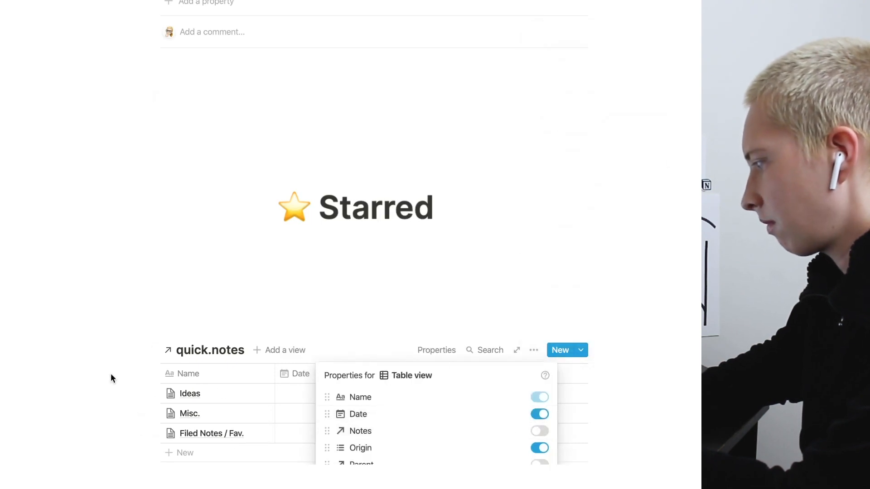
{"action": "left_click", "coordinate": [75, 374]}
{"action": "scroll", "coordinate": [75, 374], "scroll_direction": "down", "scroll_amount": 3}
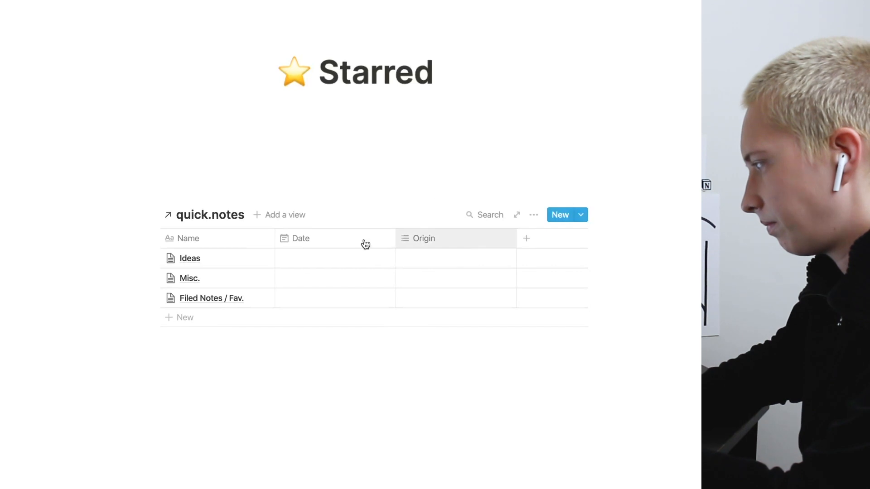
{"action": "left_click_drag", "start_coordinate": [273, 244], "coordinate": [316, 243]}
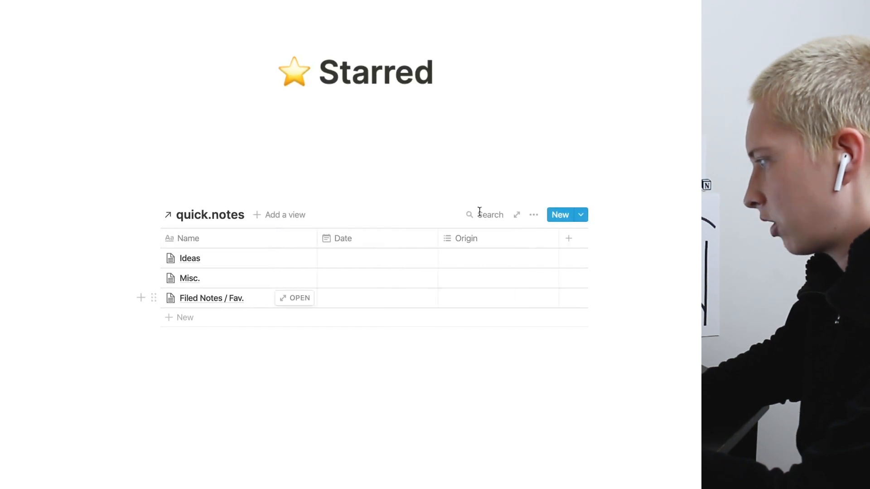
Step: Filter the linked table to notes whose Parent contains Filed Notes / Fav
{"action": "left_click", "coordinate": [534, 217]}
{"action": "left_click", "coordinate": [582, 313]}
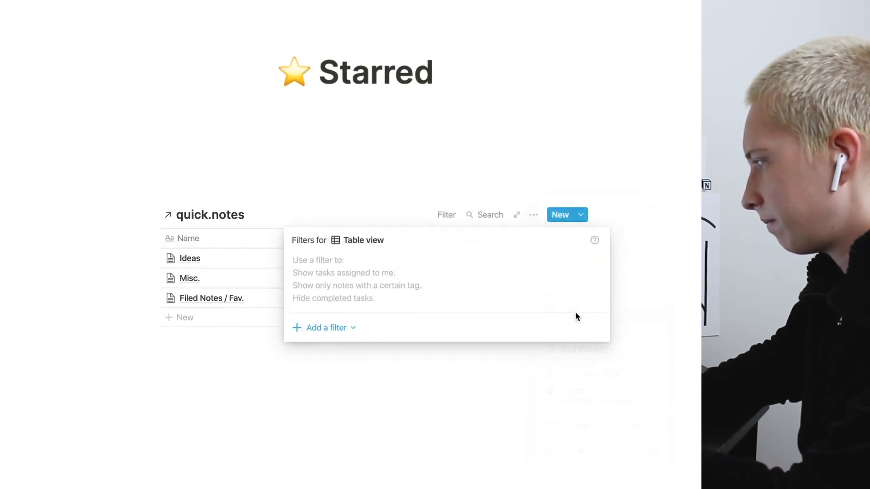
{"action": "left_click", "coordinate": [333, 328]}
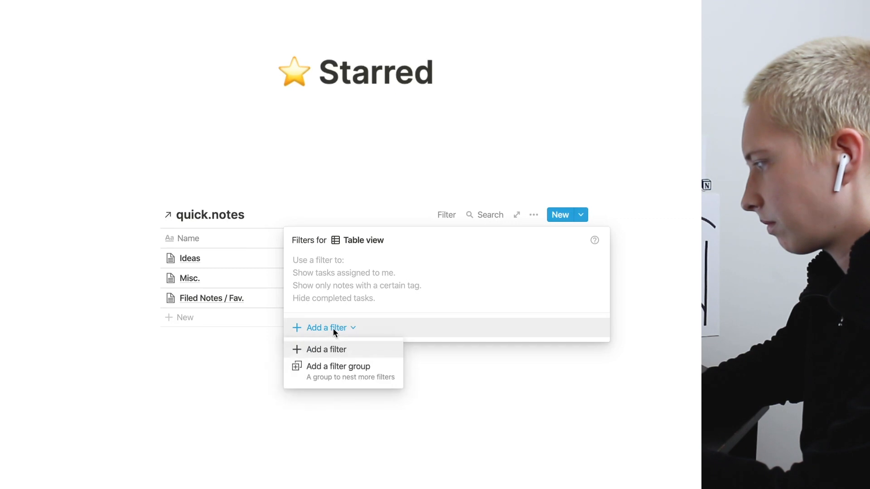
{"action": "left_click", "coordinate": [319, 348]}
{"action": "left_click", "coordinate": [384, 266]}
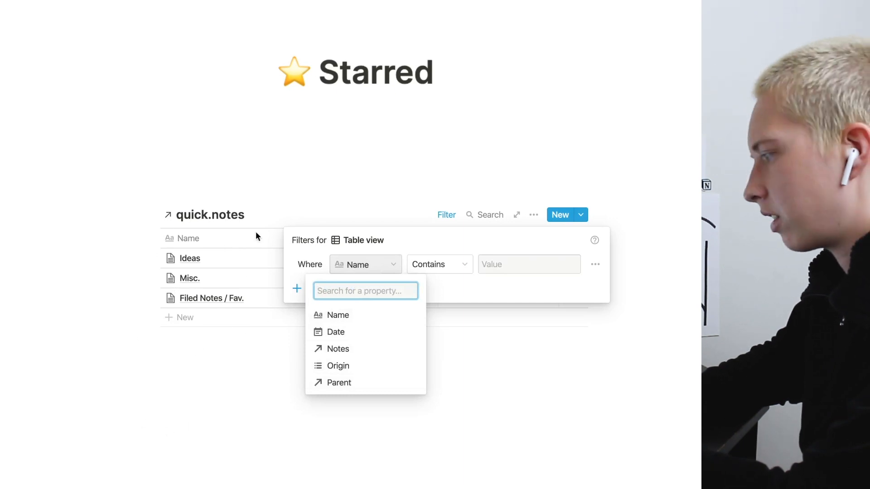
{"action": "left_click", "coordinate": [360, 385]}
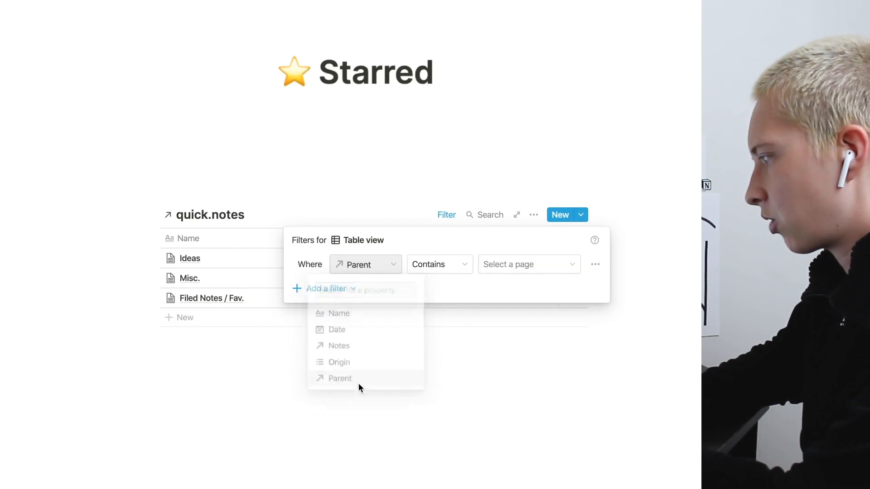
{"action": "left_click", "coordinate": [521, 267]}
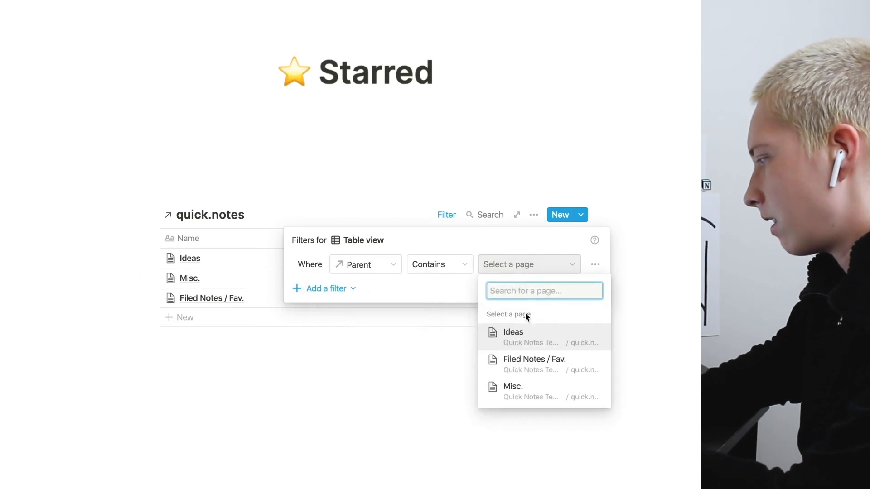
{"action": "left_click", "coordinate": [494, 367]}
Step: Add a second filter condition to the linked table so that Date is Today
{"action": "left_click", "coordinate": [299, 288]}
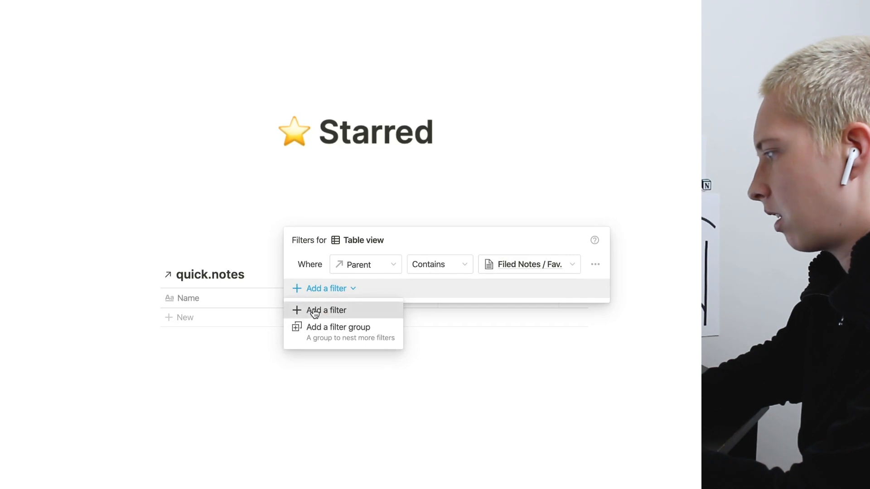
{"action": "left_click", "coordinate": [314, 310]}
{"action": "left_click", "coordinate": [362, 290]}
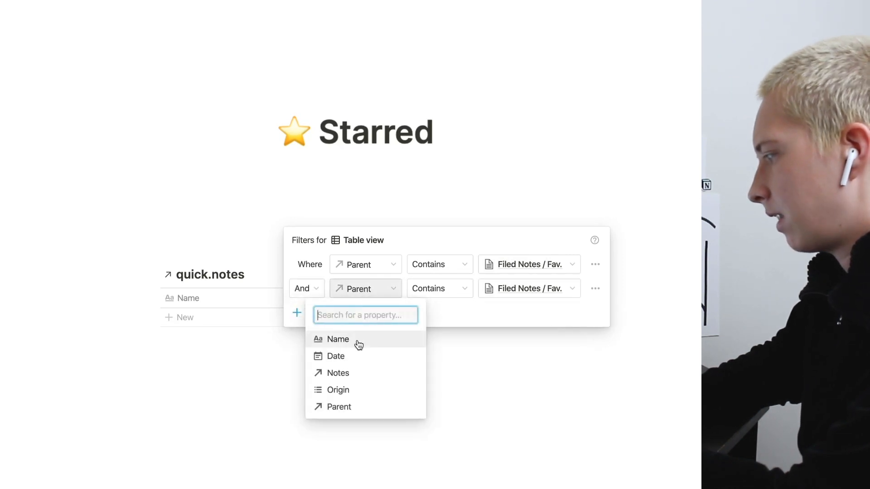
{"action": "left_click", "coordinate": [350, 356]}
{"action": "left_click", "coordinate": [487, 292]}
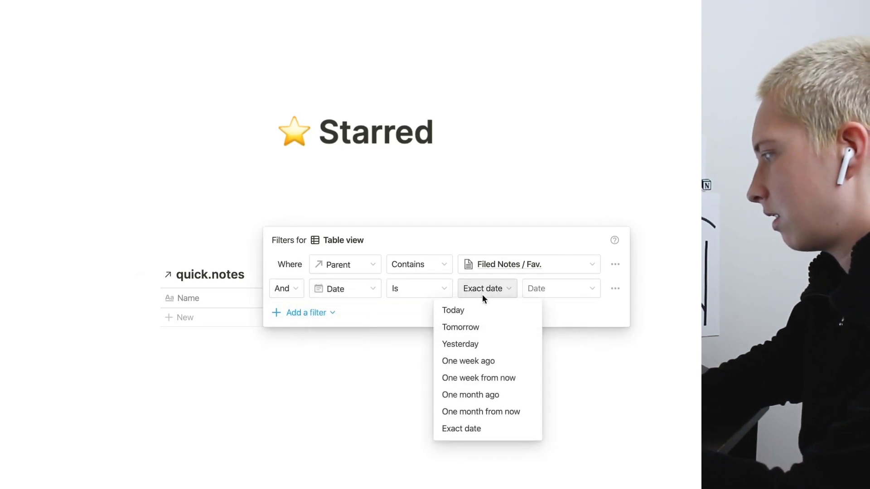
{"action": "left_click", "coordinate": [469, 315]}
{"action": "left_click", "coordinate": [75, 337]}
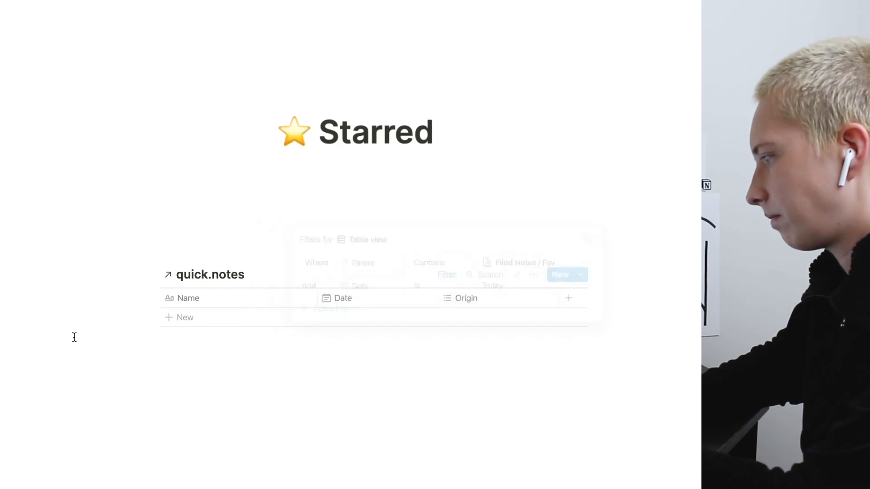
Step: Add a note named Test 1 to the filtered table and check the page's Notes relation
{"action": "left_click", "coordinate": [178, 323]}
{"action": "key", "text": "Escape"}
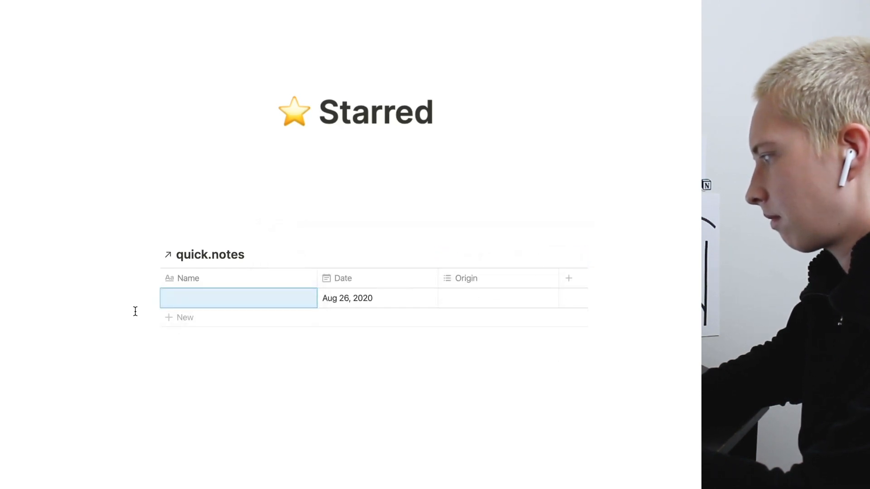
{"action": "key", "text": "Escape"}
{"action": "left_click", "coordinate": [204, 298]}
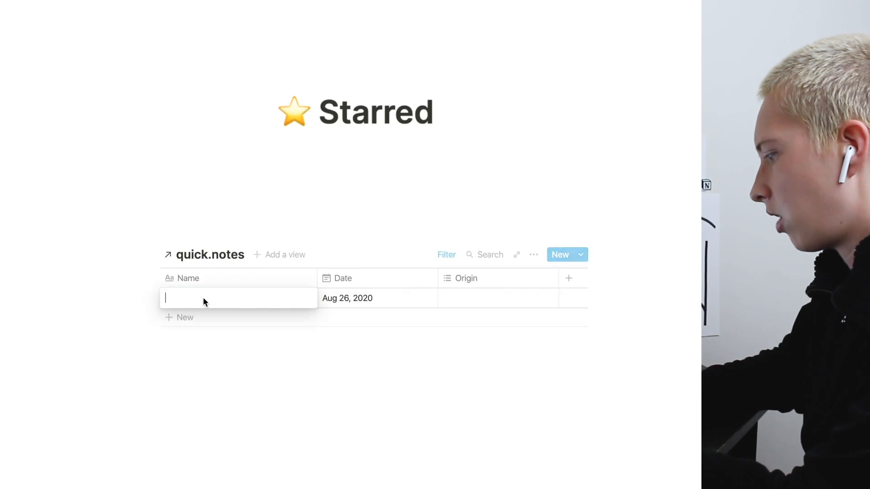
{"action": "type", "text": "Test 1"}
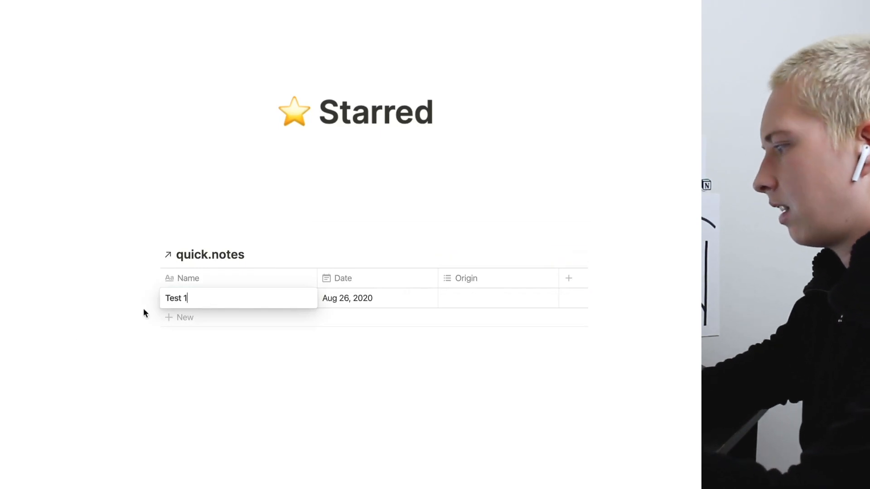
{"action": "key", "text": "Escape"}
{"action": "key", "text": "Escape"}
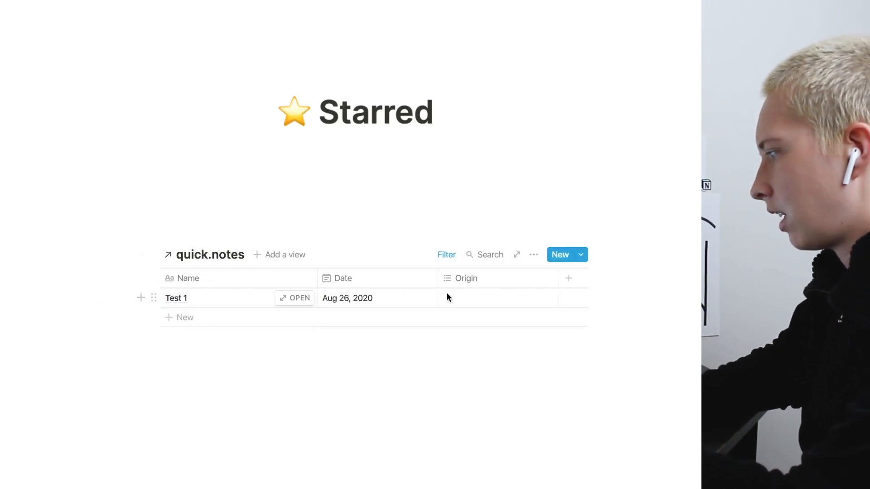
{"action": "scroll", "coordinate": [447, 297], "scroll_direction": "up", "scroll_amount": 7}
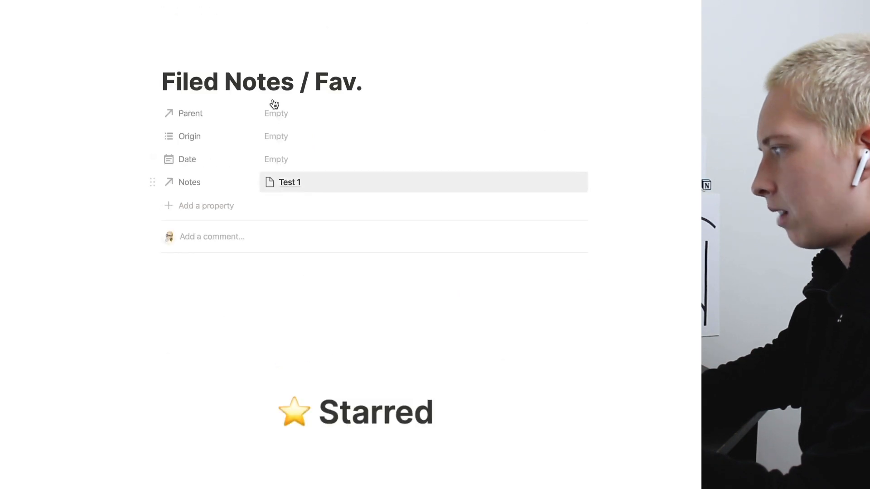
{"action": "left_click", "coordinate": [295, 184]}
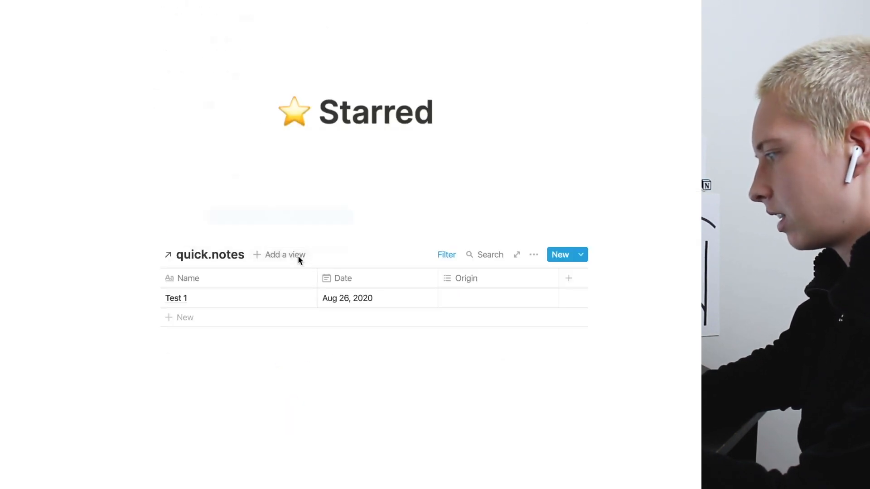
Step: Create a second table view of the linked quick.notes database named Enter Podcast Note
{"action": "left_click", "coordinate": [298, 256]}
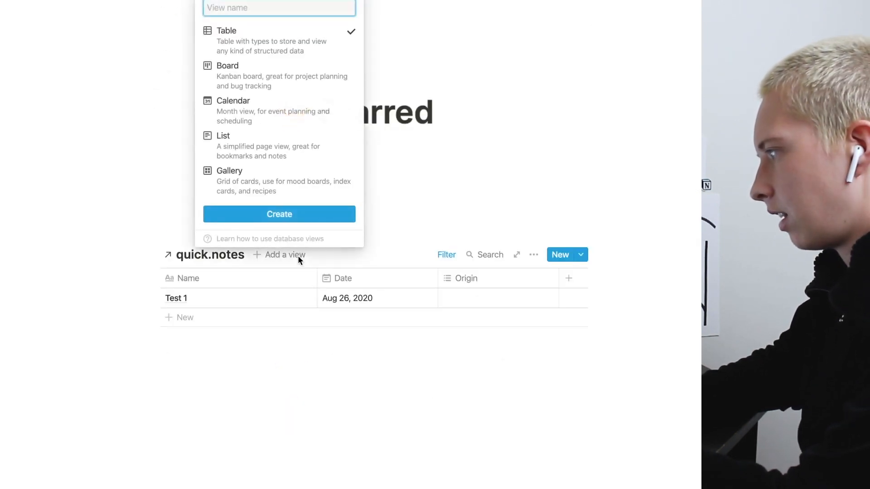
{"action": "left_click", "coordinate": [289, 220]}
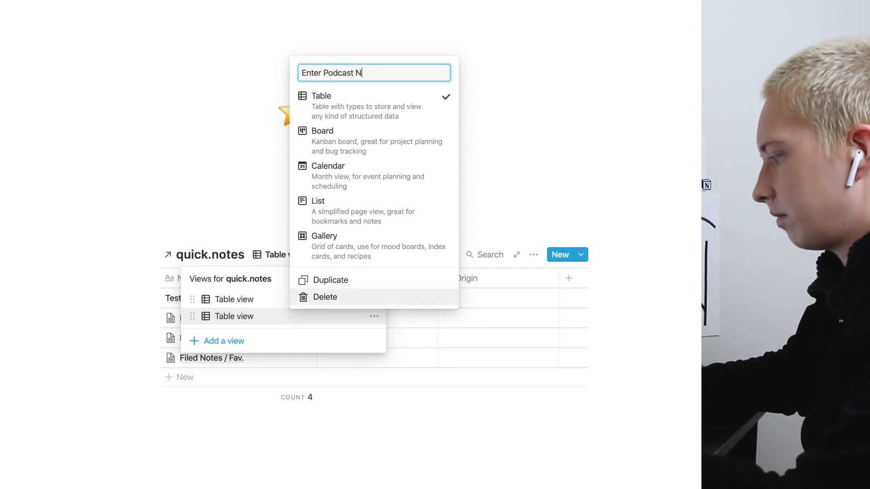
{"action": "type", "text": "te"}
Step: Filter the Enter Podcast Note view to notes whose Parent contains Filed Notes / Fav
{"action": "left_click", "coordinate": [534, 255]}
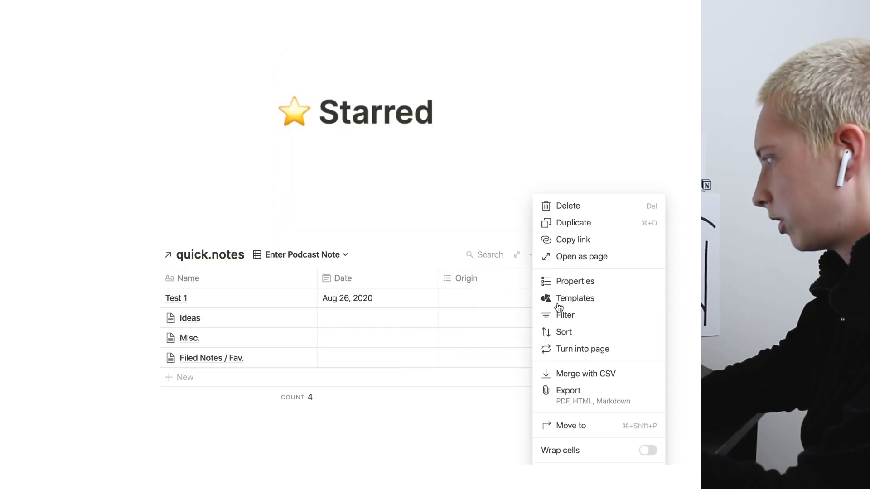
{"action": "left_click", "coordinate": [559, 315]}
{"action": "left_click", "coordinate": [339, 365]}
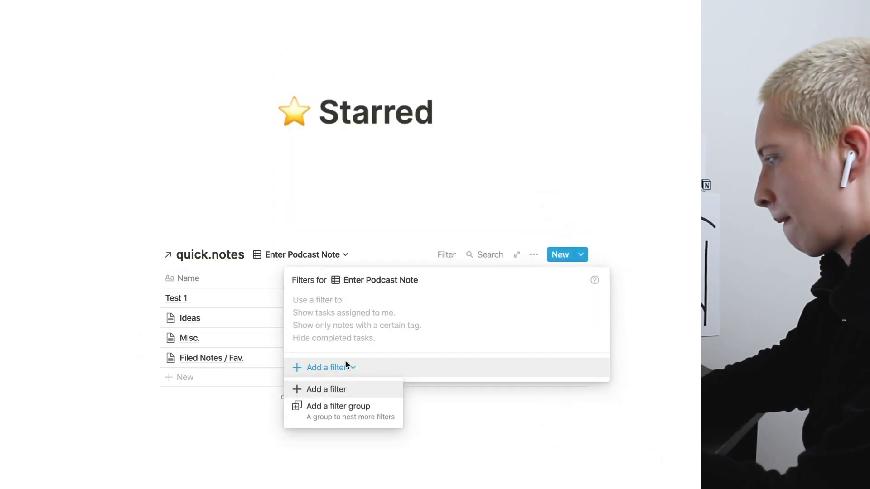
{"action": "left_click", "coordinate": [327, 388]}
{"action": "left_click", "coordinate": [375, 305]}
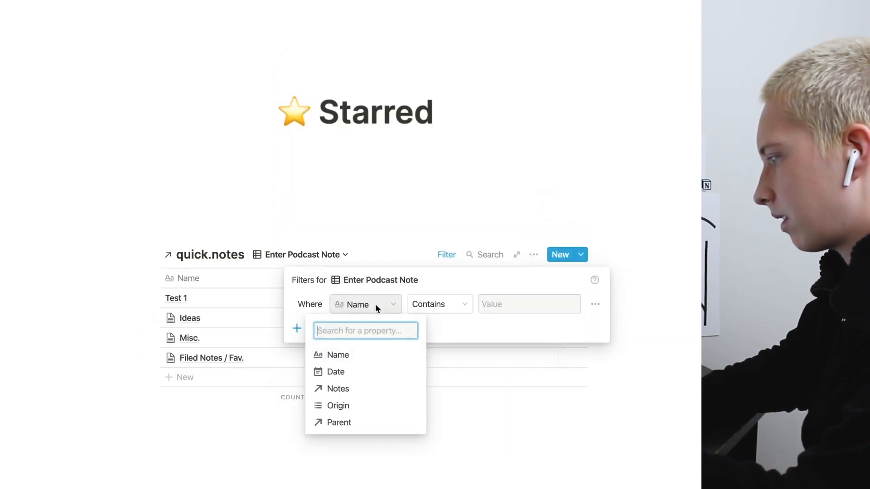
{"action": "left_click", "coordinate": [340, 421]}
{"action": "left_click", "coordinate": [500, 312]}
{"action": "left_click", "coordinate": [516, 377]}
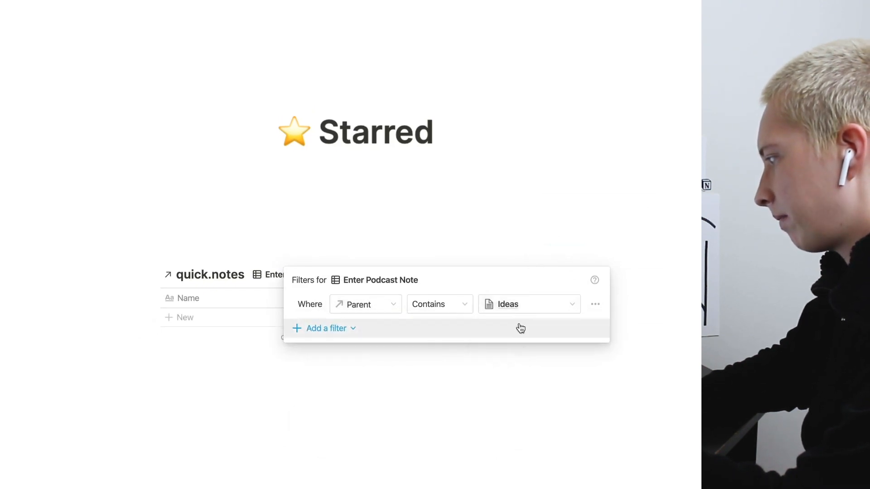
{"action": "left_click", "coordinate": [520, 304]}
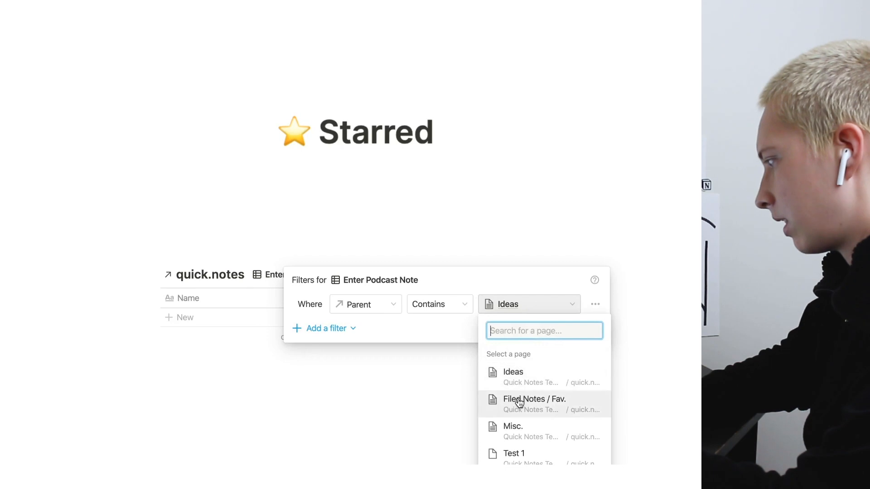
{"action": "left_click", "coordinate": [520, 402]}
Step: Add a condition to the Enter Podcast Note view's filter so that Date is Today
{"action": "left_click", "coordinate": [322, 327]}
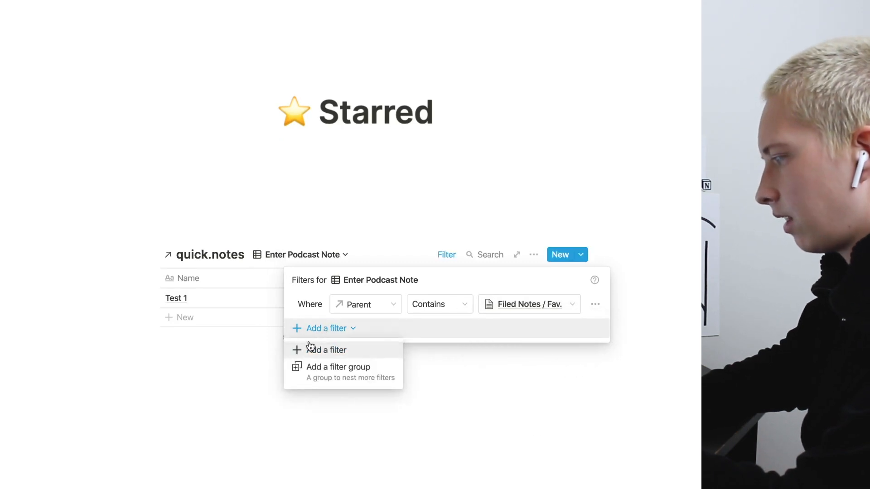
{"action": "left_click", "coordinate": [310, 348]}
{"action": "left_click", "coordinate": [367, 334]}
{"action": "left_click", "coordinate": [335, 396]}
{"action": "left_click", "coordinate": [482, 329]}
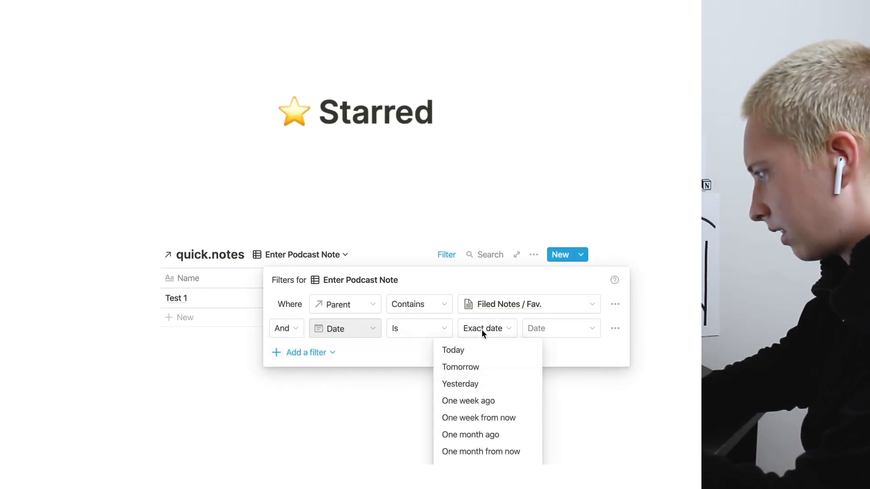
{"action": "left_click", "coordinate": [470, 349]}
Step: Add a third filter condition to the Enter Podcast Note view so that Origin contains Podcast
{"action": "left_click", "coordinate": [332, 352]}
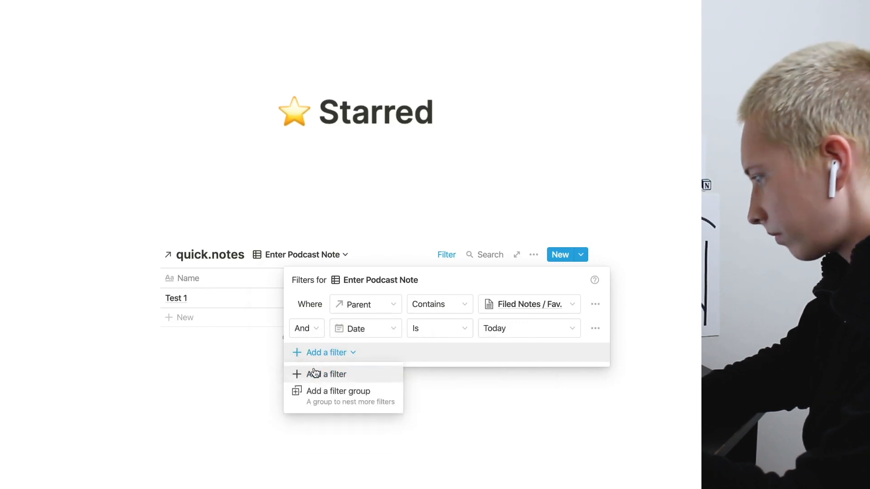
{"action": "left_click", "coordinate": [317, 373]}
{"action": "left_click", "coordinate": [386, 355]}
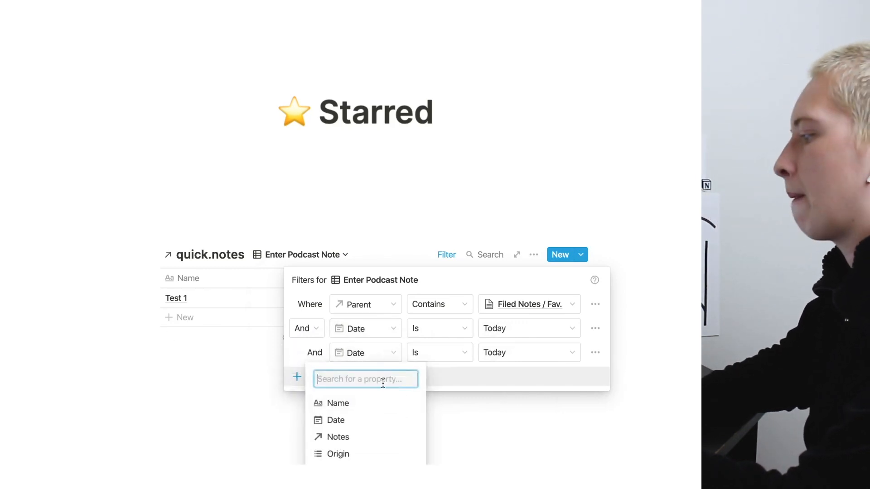
{"action": "left_click", "coordinate": [355, 455]}
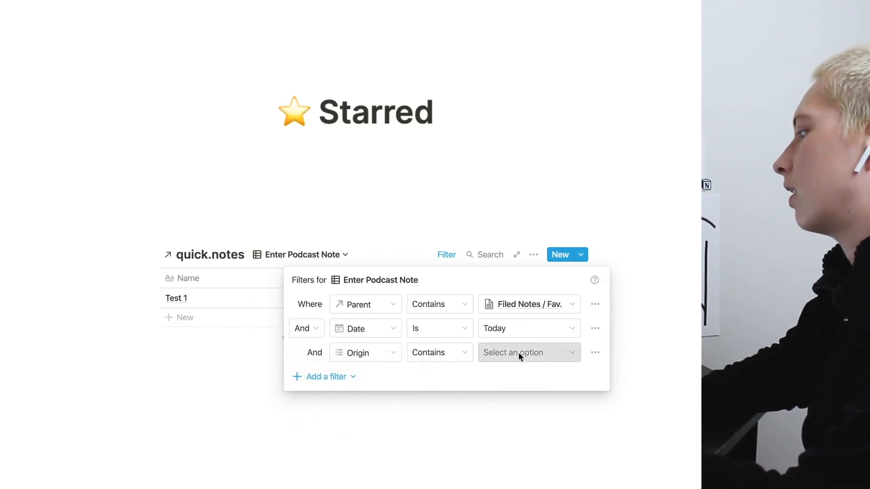
{"action": "left_click", "coordinate": [518, 352]}
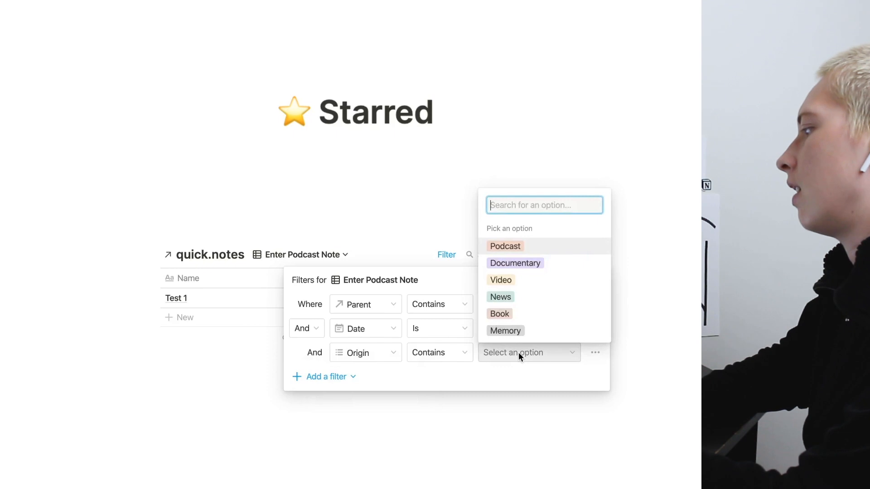
{"action": "left_click", "coordinate": [510, 247]}
{"action": "left_click", "coordinate": [68, 358]}
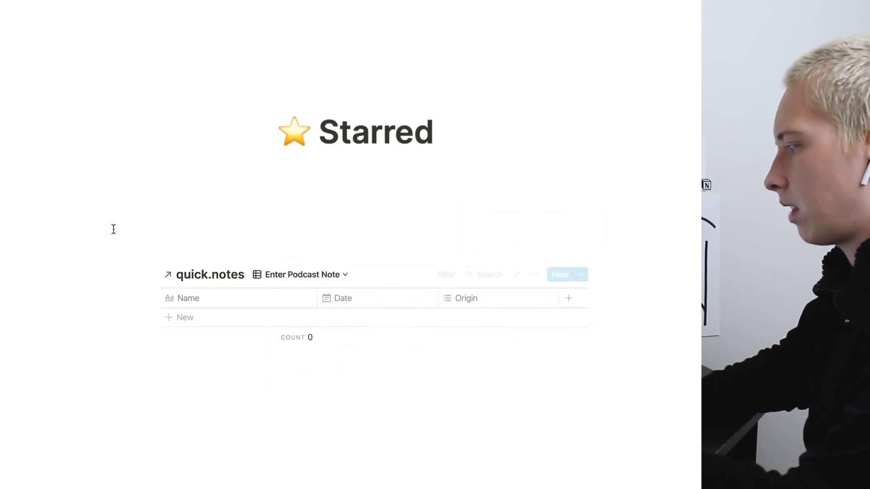
{"action": "scroll", "coordinate": [334, 274], "scroll_direction": "up", "scroll_amount": 6}
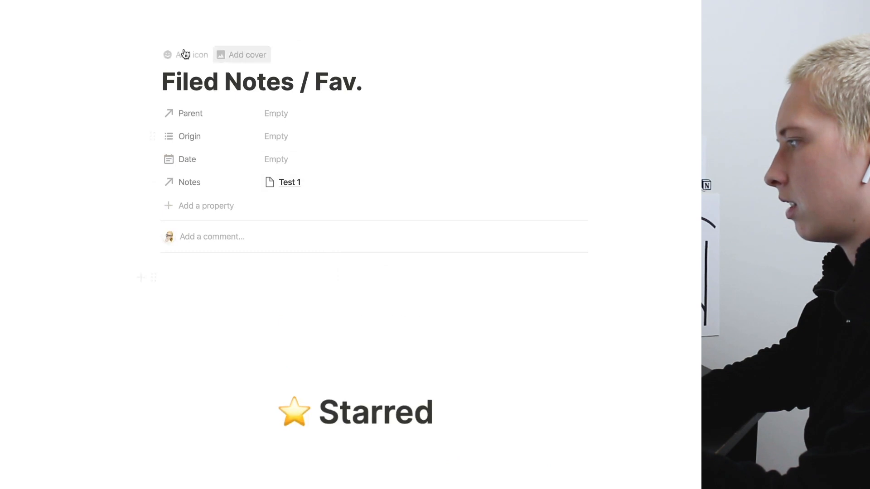
Step: Add a new note in the Enter Podcast Note view and open it to check its Parent, Origin and Date properties
{"action": "scroll", "coordinate": [339, 81], "scroll_direction": "down", "scroll_amount": 6}
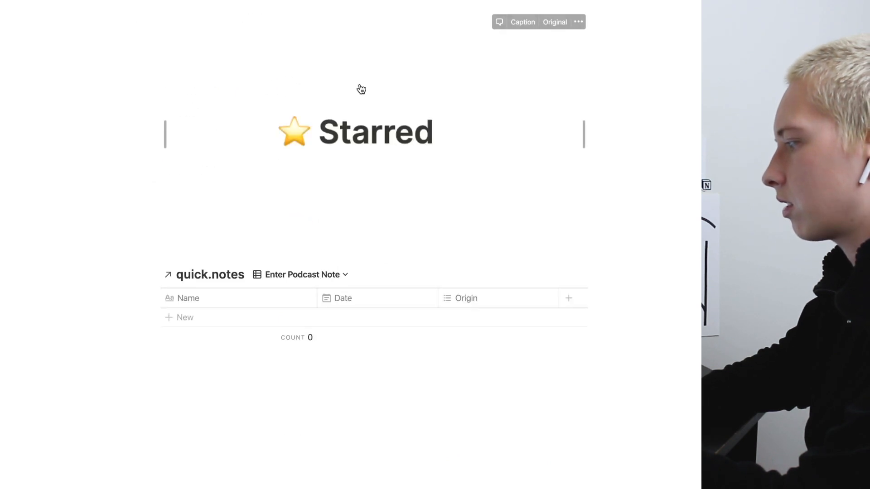
{"action": "left_click", "coordinate": [221, 325]}
{"action": "key", "text": "Escape"}
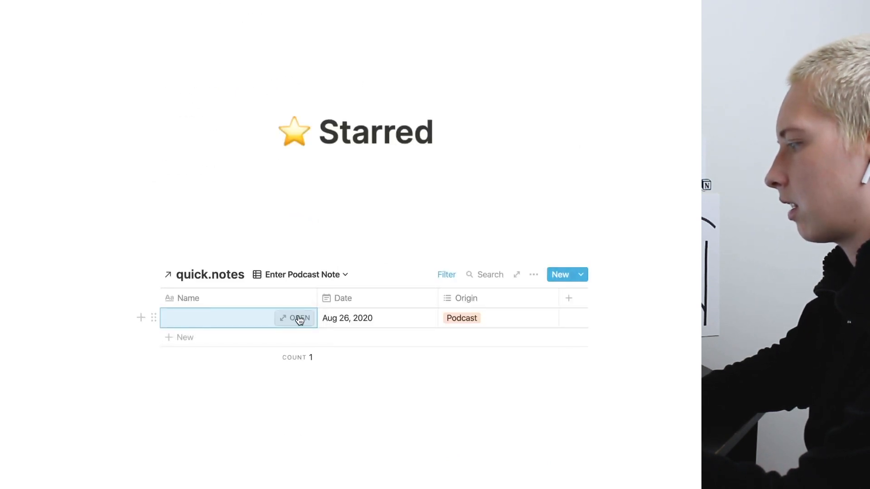
{"action": "left_click", "coordinate": [299, 319]}
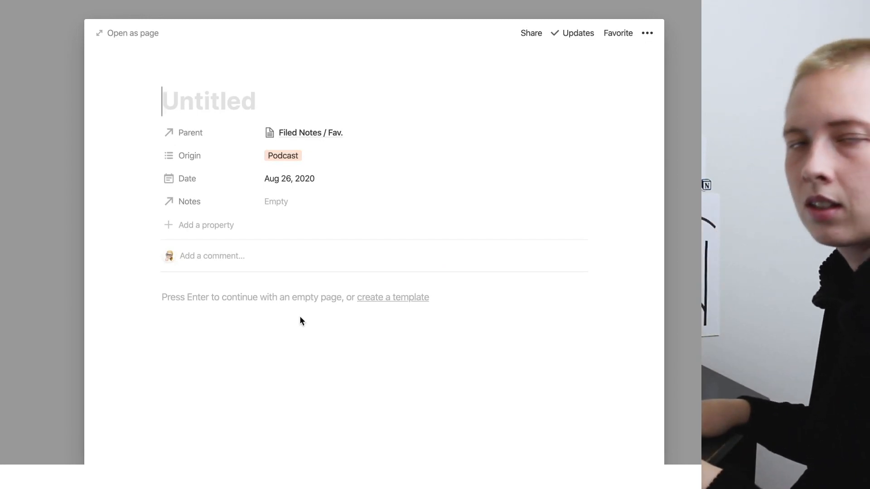
{"action": "key", "text": "Escape"}
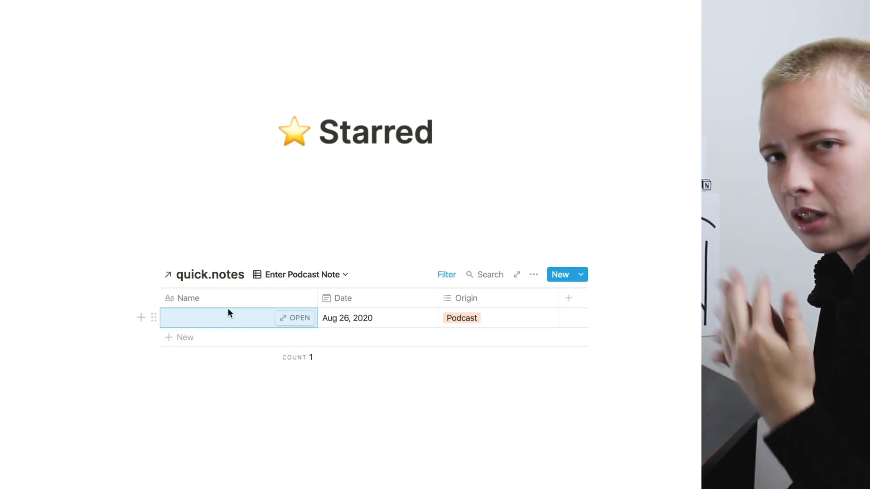
Step: Switch the linked quick.notes database back to its default table view and rename that view as Today's Notes
{"action": "left_click", "coordinate": [291, 274]}
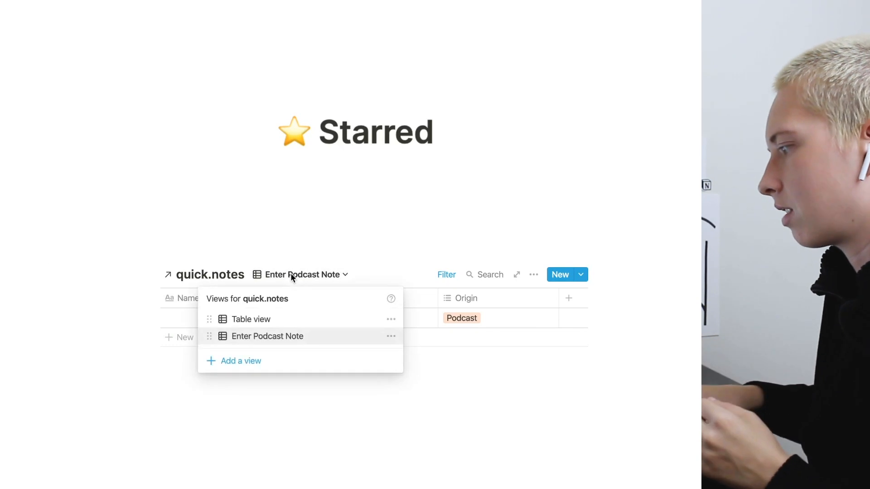
{"action": "left_click", "coordinate": [120, 310]}
{"action": "scroll", "coordinate": [119, 310], "scroll_direction": "down", "scroll_amount": 1}
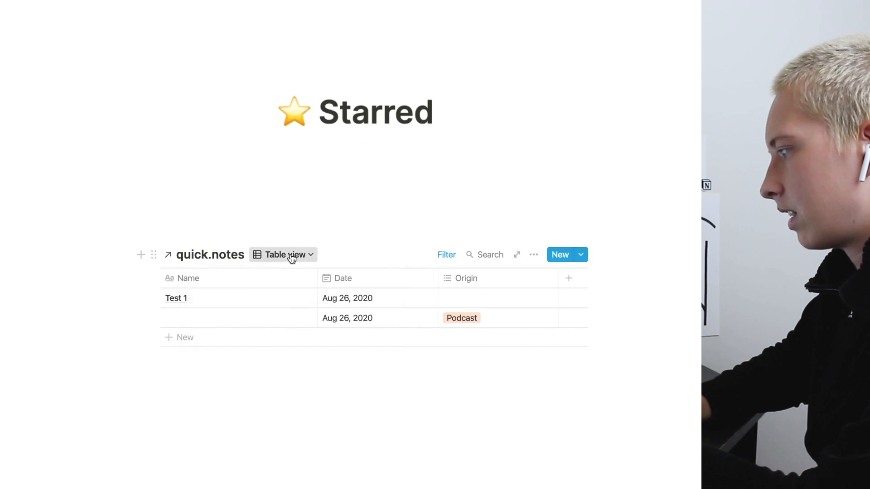
{"action": "left_click", "coordinate": [289, 255]}
{"action": "left_click", "coordinate": [373, 299]}
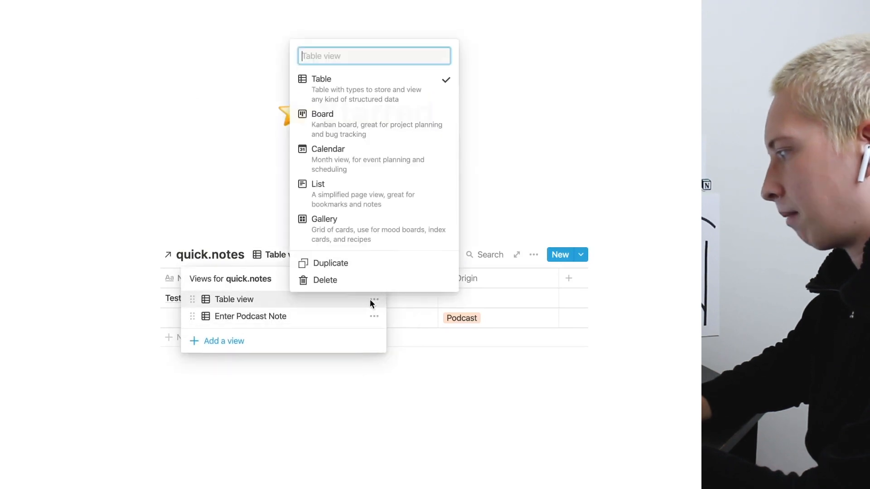
{"action": "type", "text": "To"}
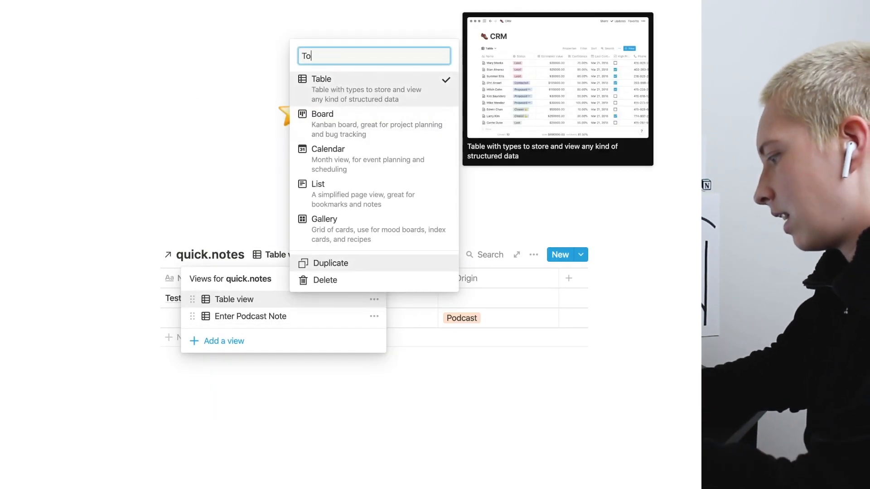
{"action": "type", "text": "day's Notes"}
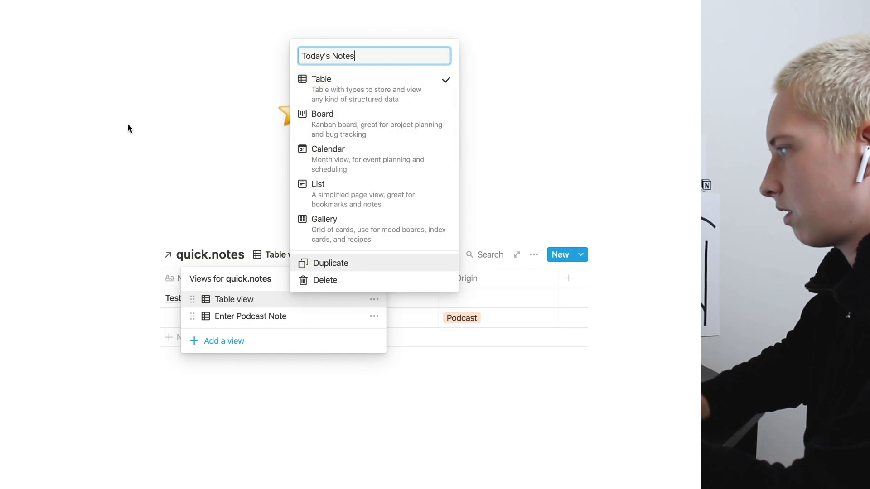
{"action": "left_click", "coordinate": [123, 124]}
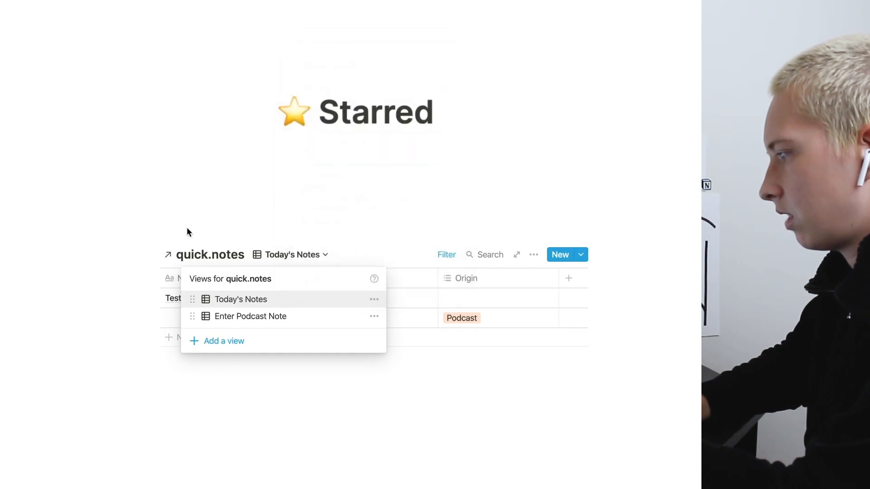
Step: Add another table view named All Notes to the linked quick.notes database
{"action": "left_click", "coordinate": [246, 340]}
{"action": "type", "text": "All NO"}
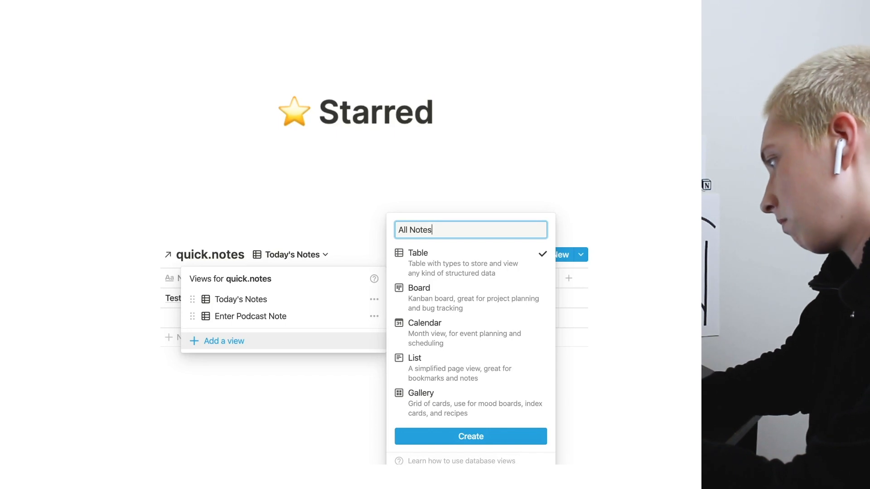
{"action": "left_click", "coordinate": [432, 437]}
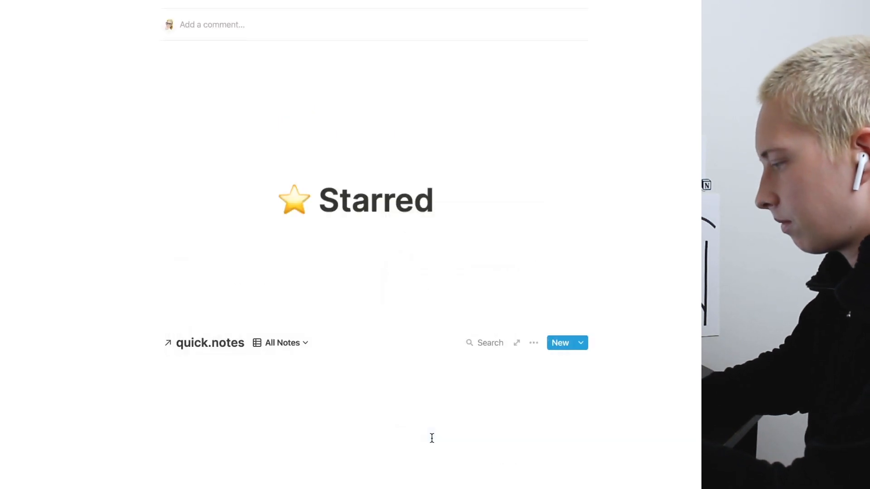
Step: Filter the All Notes view to notes whose Parent contains Filed Notes / Fav
{"action": "left_click", "coordinate": [533, 254]}
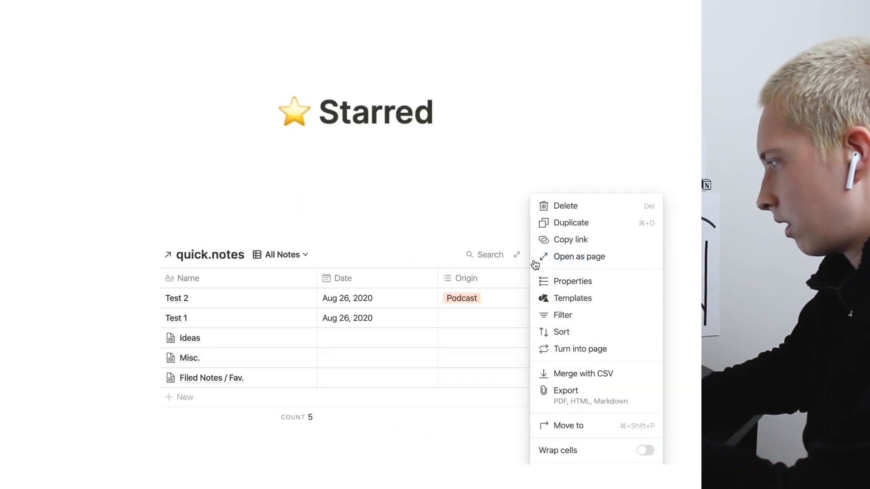
{"action": "left_click", "coordinate": [578, 317]}
{"action": "left_click", "coordinate": [318, 366]}
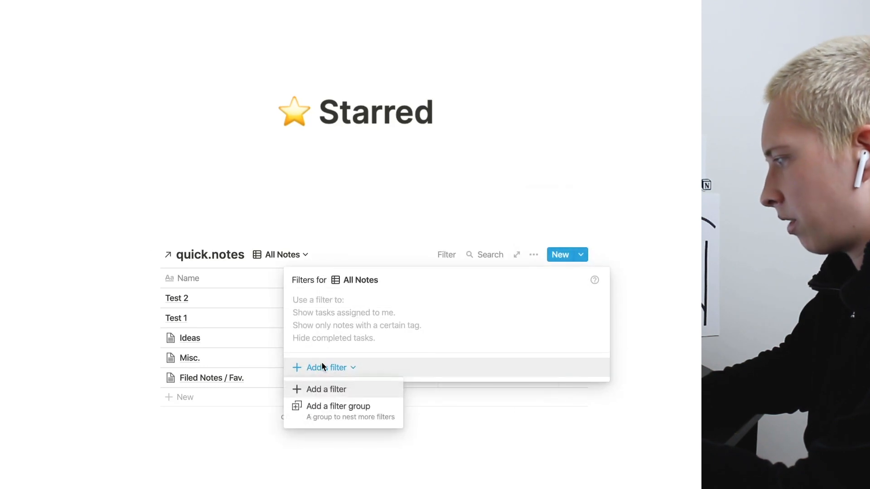
{"action": "left_click", "coordinate": [314, 388]}
{"action": "left_click", "coordinate": [361, 311]}
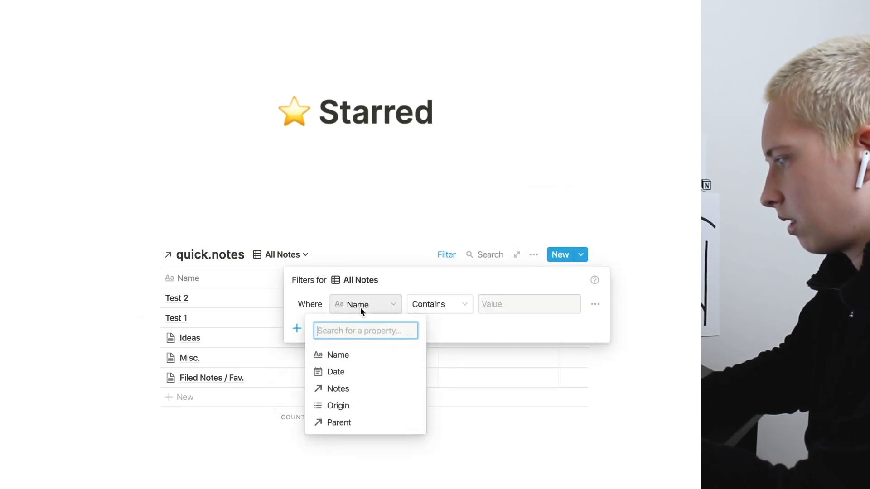
{"action": "left_click", "coordinate": [361, 423]}
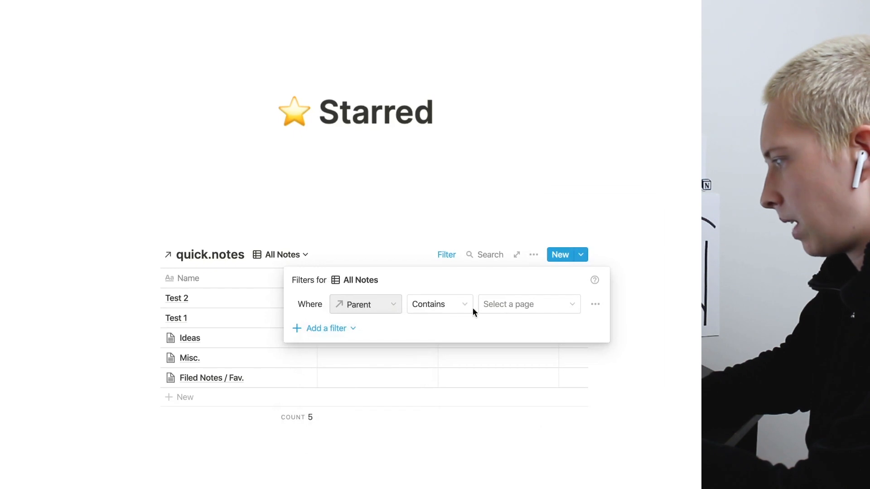
{"action": "left_click", "coordinate": [509, 304]}
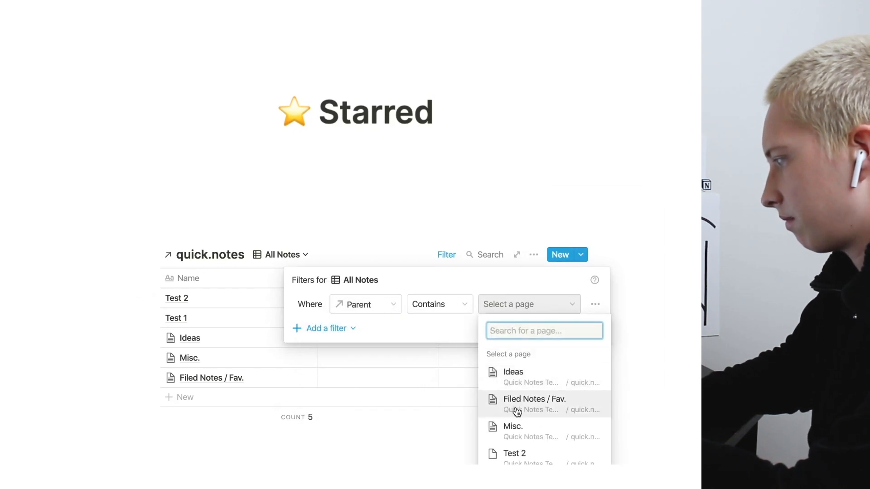
{"action": "left_click", "coordinate": [517, 412]}
{"action": "left_click", "coordinate": [91, 303]}
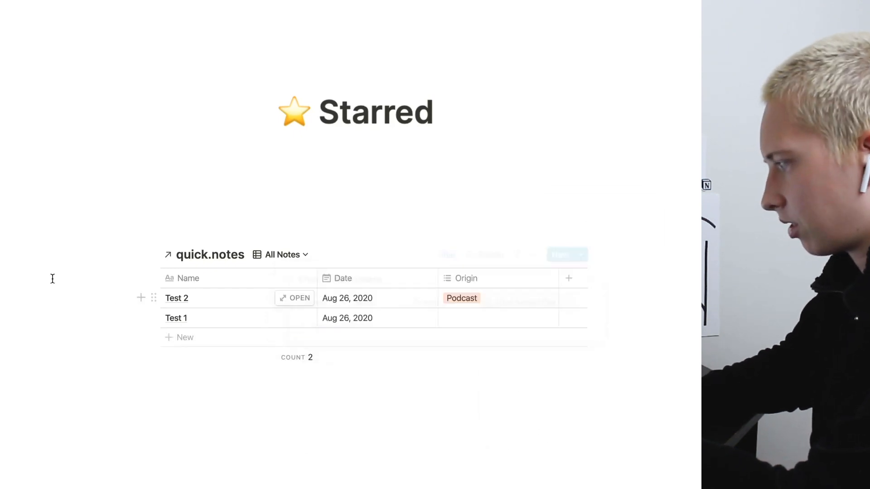
Step: Go back to the Quick Notes Template page and preview the Starred card
{"action": "scroll", "coordinate": [53, 278], "scroll_direction": "up", "scroll_amount": 8}
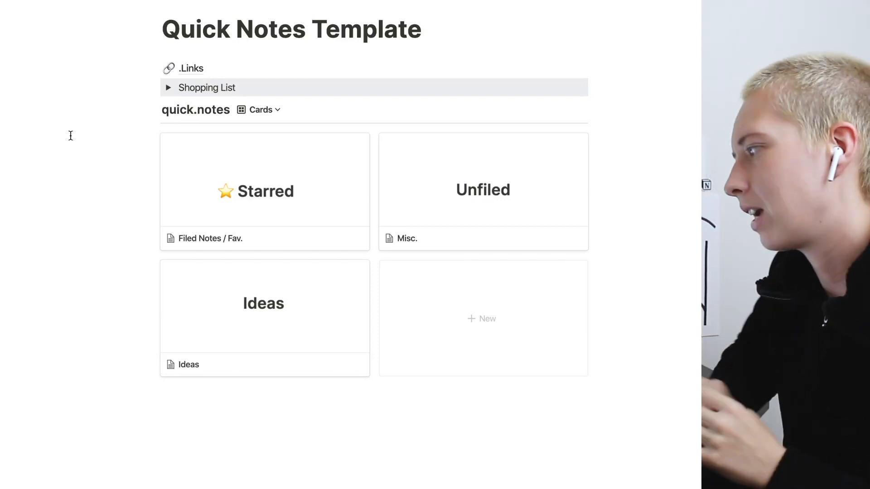
{"action": "left_click", "coordinate": [219, 178]}
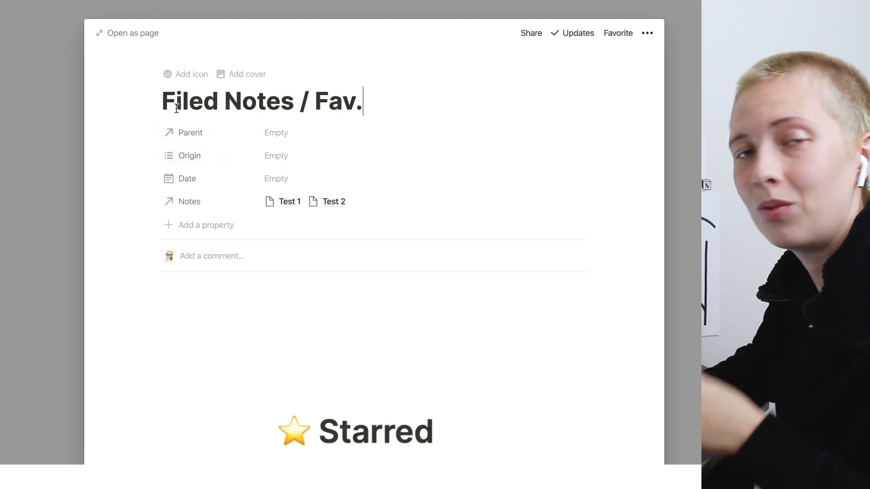
{"action": "left_click", "coordinate": [9, 218]}
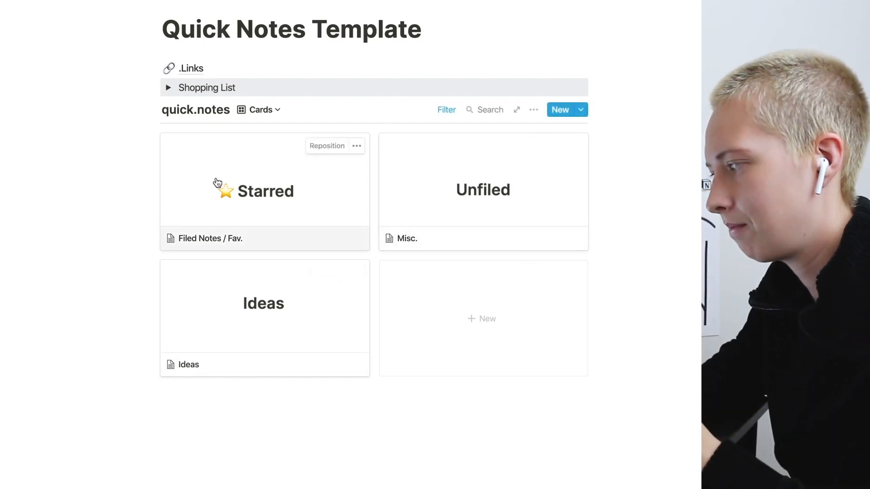
Step: Open the Starred card as a full page and review the filter conditions of its Today's Notes view
{"action": "left_click", "coordinate": [216, 182]}
{"action": "left_click", "coordinate": [125, 36]}
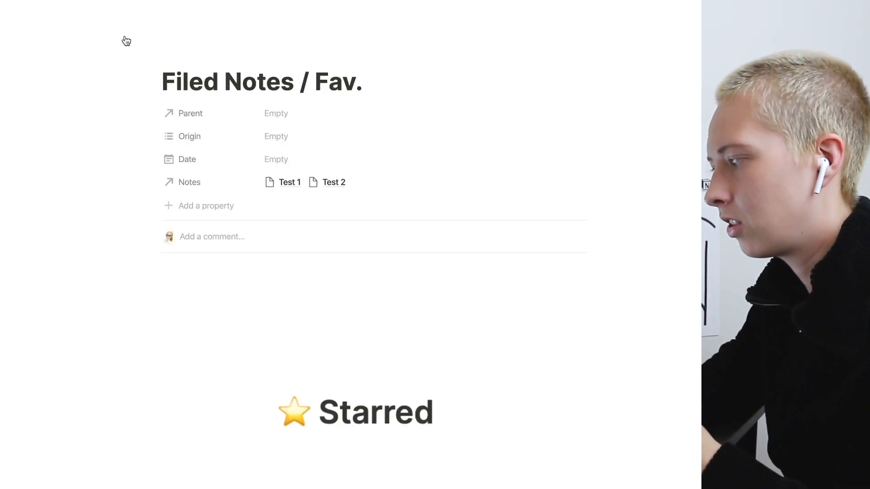
{"action": "scroll", "coordinate": [187, 236], "scroll_direction": "down", "scroll_amount": 7}
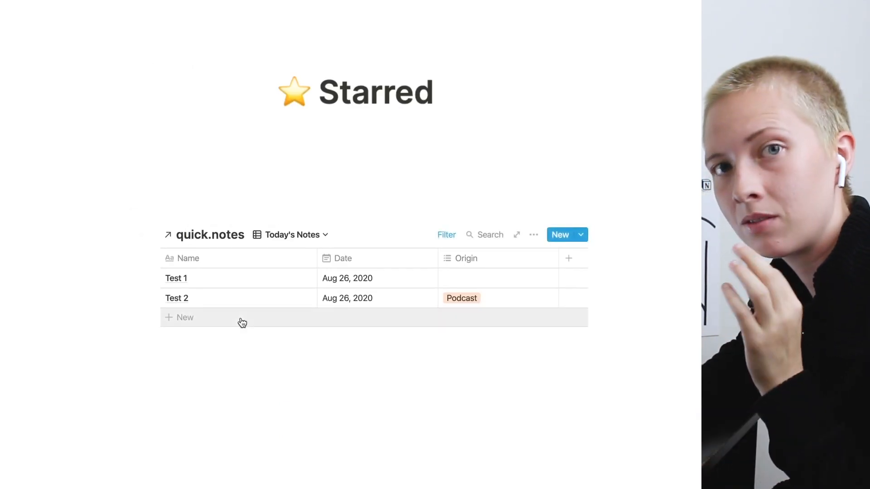
{"action": "left_click", "coordinate": [445, 235]}
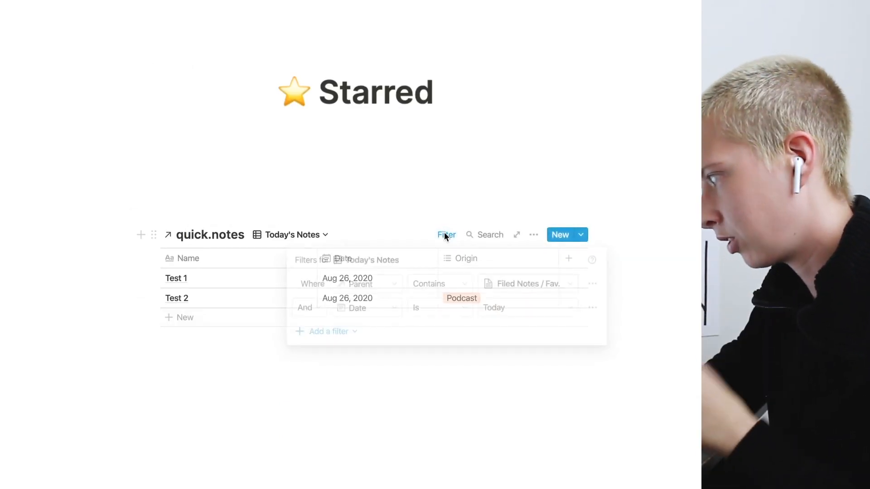
{"action": "left_click", "coordinate": [526, 287]}
{"action": "left_click", "coordinate": [82, 291]}
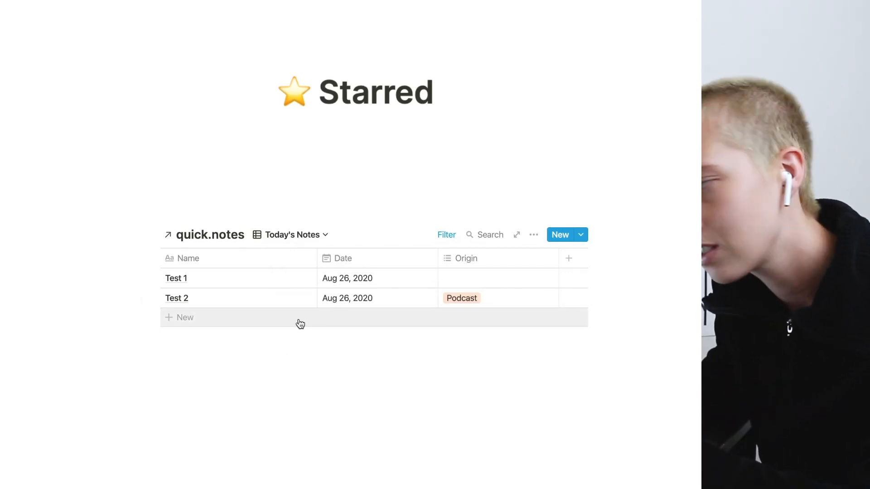
Step: Go to the existing Quick Notes page and open its starred card, referenced for dash / purposeful
{"action": "scroll", "coordinate": [299, 323], "scroll_direction": "up", "scroll_amount": 5}
{"action": "scroll", "coordinate": [299, 323], "scroll_direction": "up", "scroll_amount": 1}
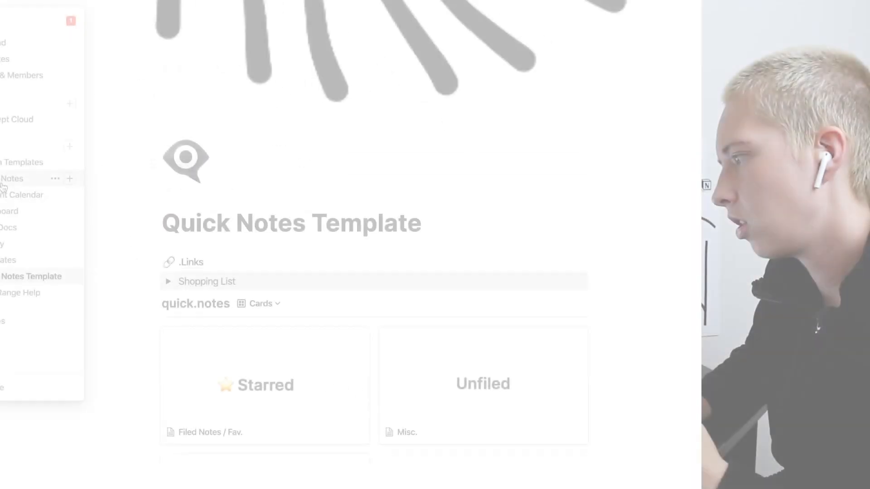
{"action": "left_click", "coordinate": [5, 180]}
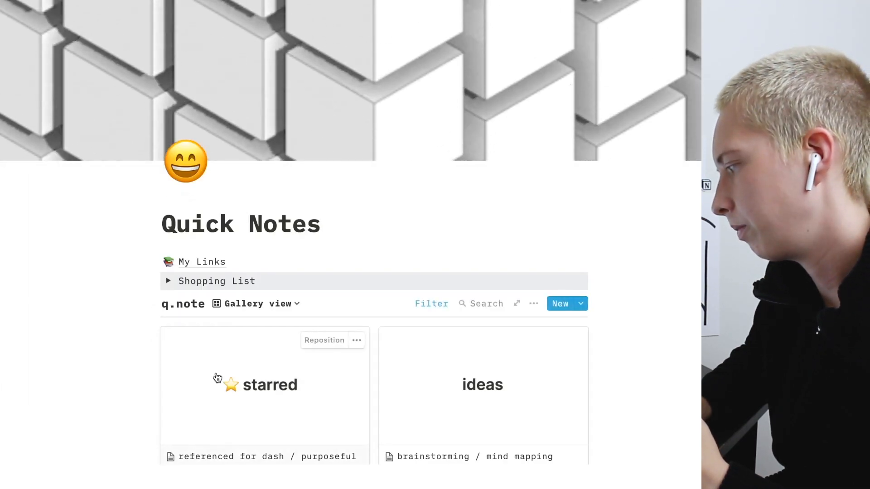
{"action": "scroll", "coordinate": [216, 379], "scroll_direction": "down", "scroll_amount": 5}
{"action": "left_click", "coordinate": [165, 87]}
{"action": "left_click_drag", "start_coordinate": [163, 82], "coordinate": [343, 103]}
{"action": "left_click", "coordinate": [351, 119]}
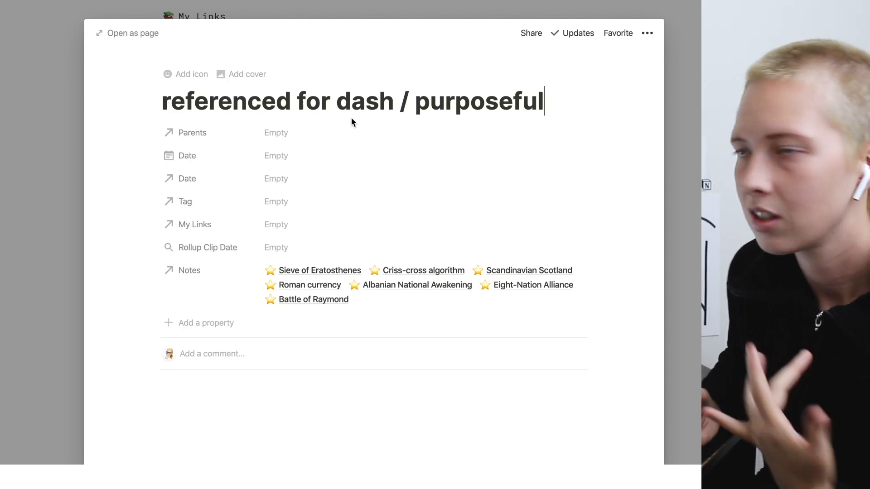
{"action": "key", "text": "alt+Left"}
{"action": "key", "text": "shift+Right"}
{"action": "key", "text": "shift+Right"}
{"action": "key", "text": "shift+Right"}
{"action": "key", "text": "shift+Right"}
{"action": "key", "text": "shift+Right"}
{"action": "key", "text": "shift+Right"}
{"action": "key", "text": "shift+Right"}
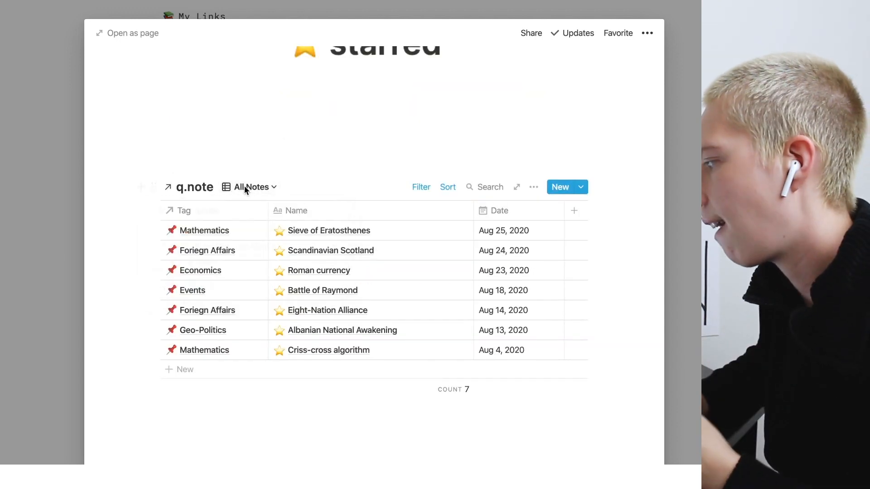
Step: Review the starred card's list of q.note views and the filter conditions of its All Notes view
{"action": "left_click", "coordinate": [243, 186]}
{"action": "left_click", "coordinate": [136, 188]}
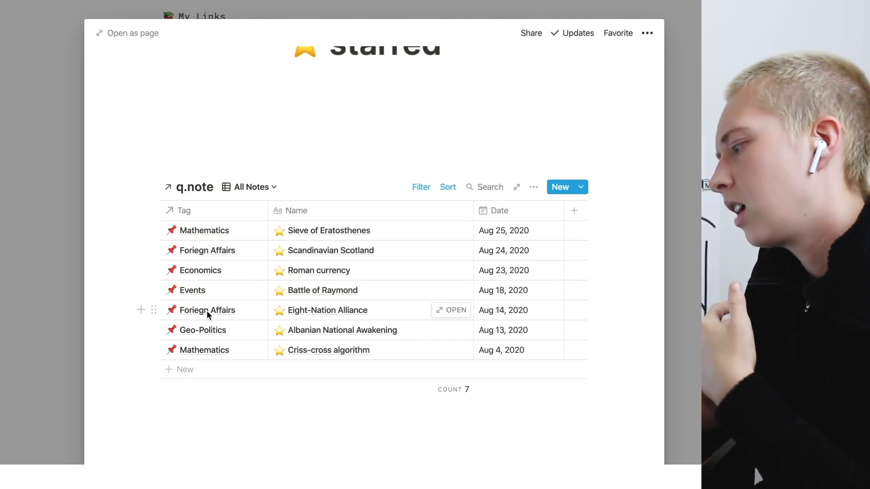
{"action": "left_click", "coordinate": [426, 189]}
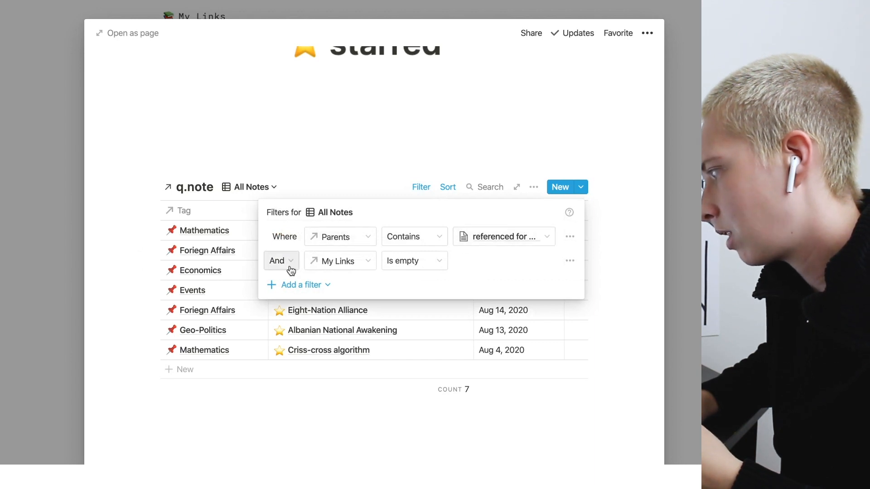
{"action": "left_click", "coordinate": [120, 246]}
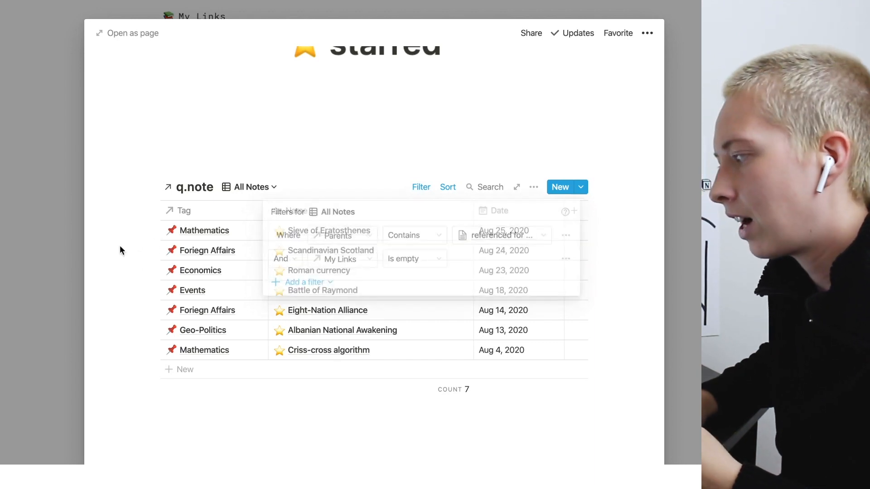
{"action": "left_click", "coordinate": [243, 187]}
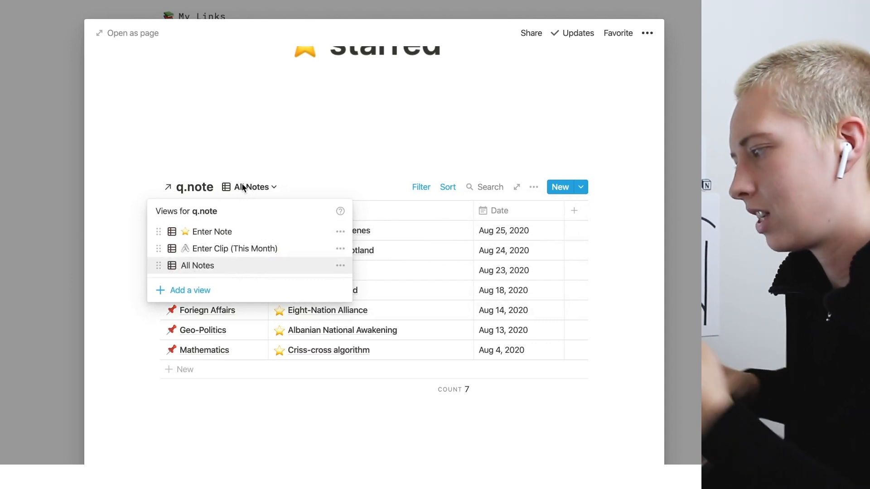
{"action": "left_click", "coordinate": [124, 191]}
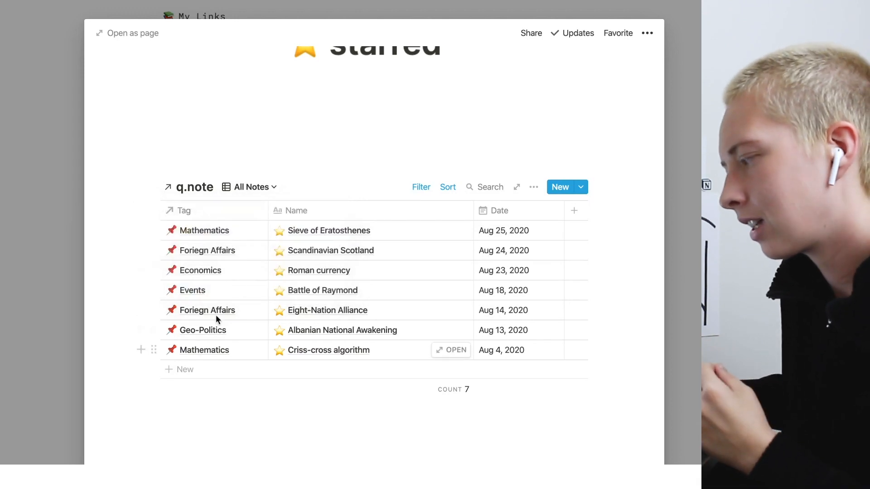
{"action": "left_click", "coordinate": [245, 188]}
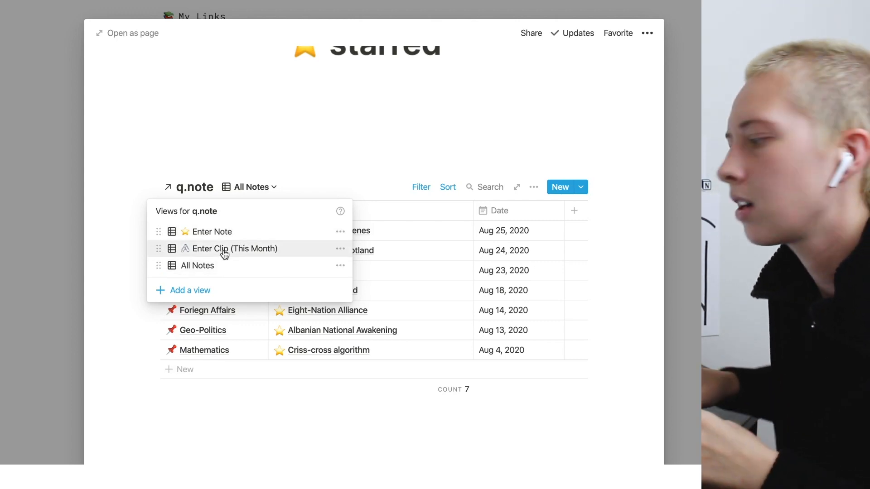
{"action": "left_click", "coordinate": [137, 167]}
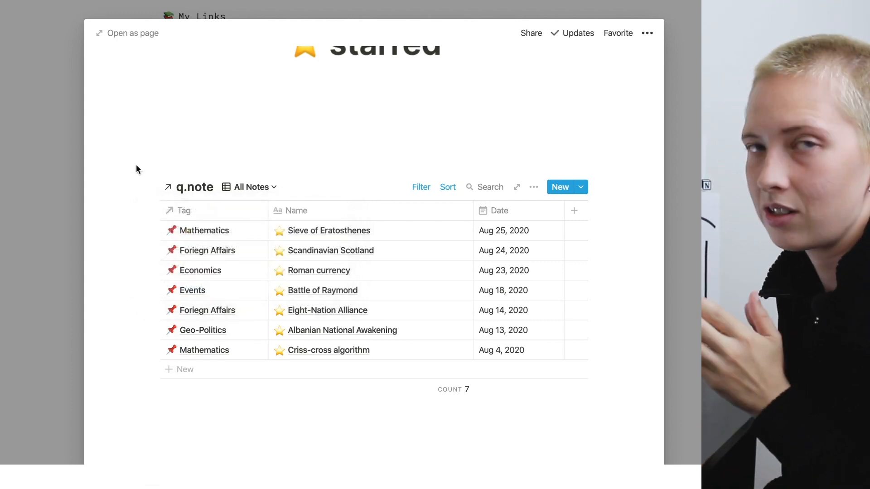
Step: Open the ideas card (brainstorming / mind mapping), switch its q.note table to the All Notes view and expand it to a full page
{"action": "key", "text": "Escape"}
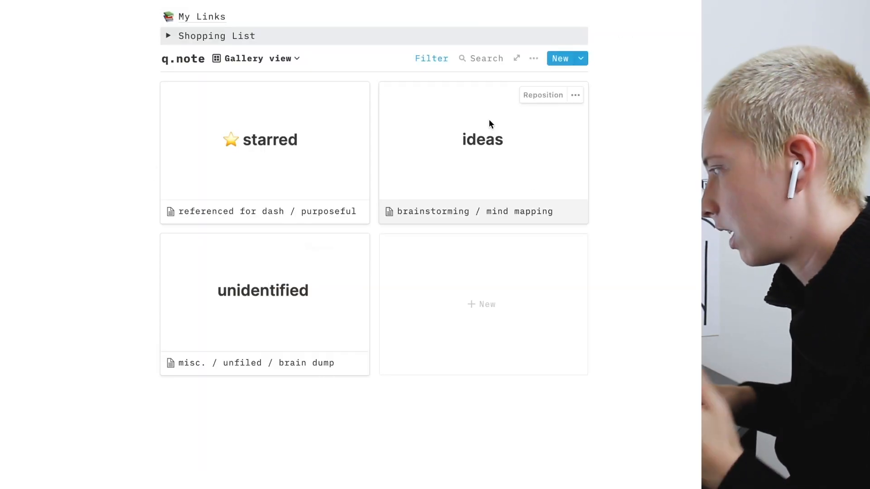
{"action": "left_click", "coordinate": [488, 121]}
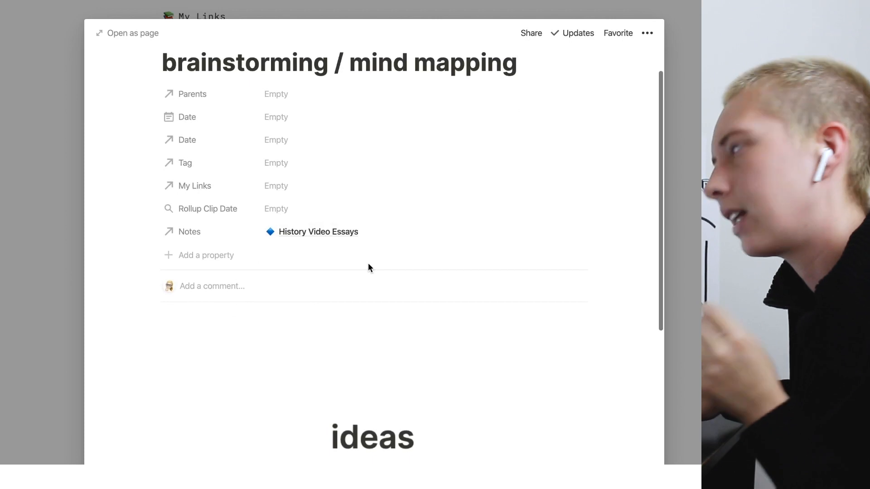
{"action": "scroll", "coordinate": [369, 268], "scroll_direction": "down", "scroll_amount": 6}
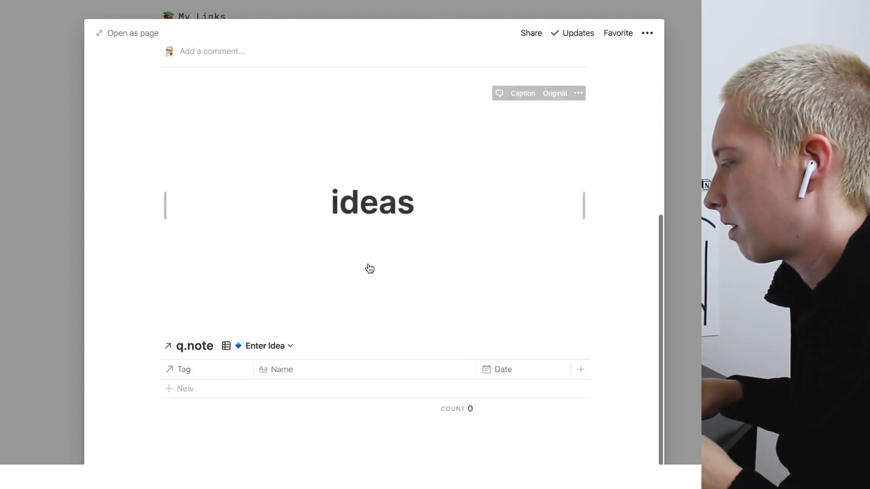
{"action": "left_click", "coordinate": [264, 346]}
{"action": "left_click", "coordinate": [242, 424]}
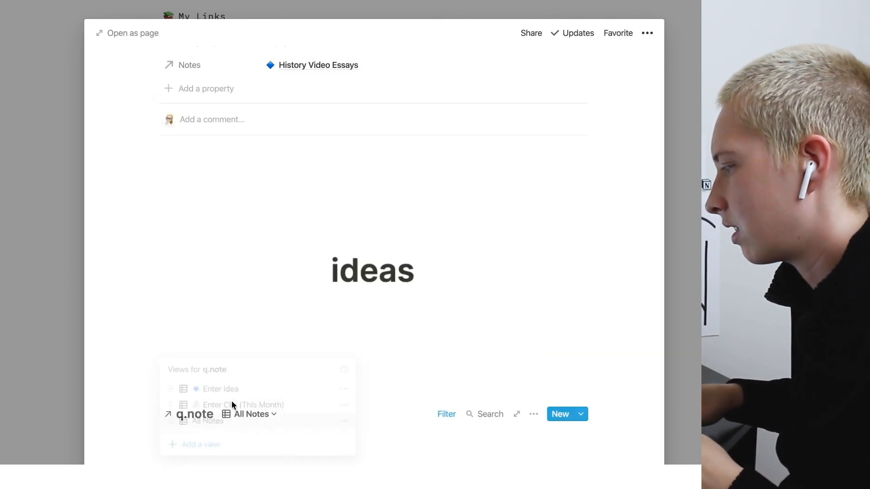
{"action": "scroll", "coordinate": [138, 290], "scroll_direction": "down", "scroll_amount": 2}
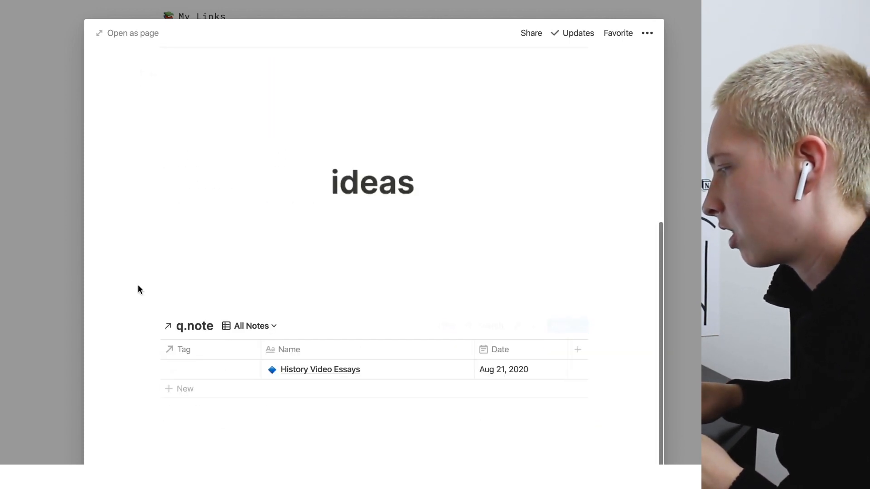
{"action": "left_click", "coordinate": [135, 33]}
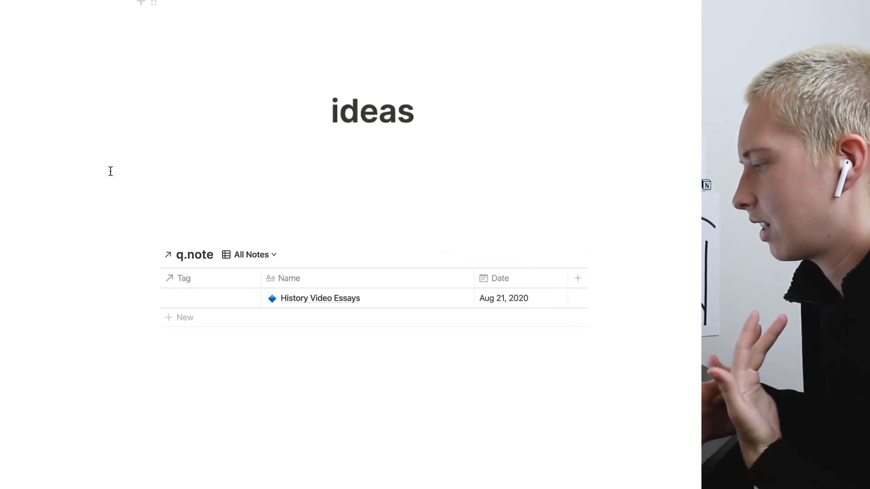
Step: Return to the Quick Notes page, reopen the starred card and switch its q.note table to the Enter Note view
{"action": "key", "text": "super+bracketleft"}
{"action": "scroll", "coordinate": [61, 350], "scroll_direction": "down", "scroll_amount": 3}
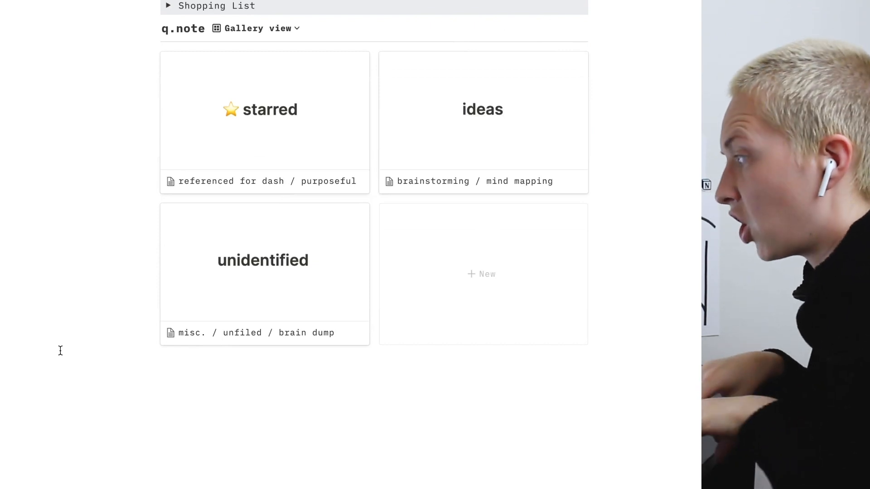
{"action": "left_click", "coordinate": [319, 116]}
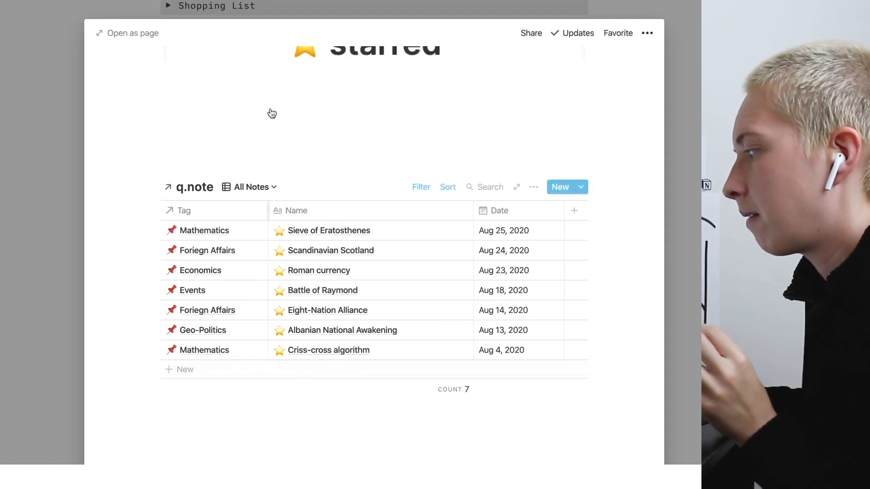
{"action": "left_click", "coordinate": [251, 190]}
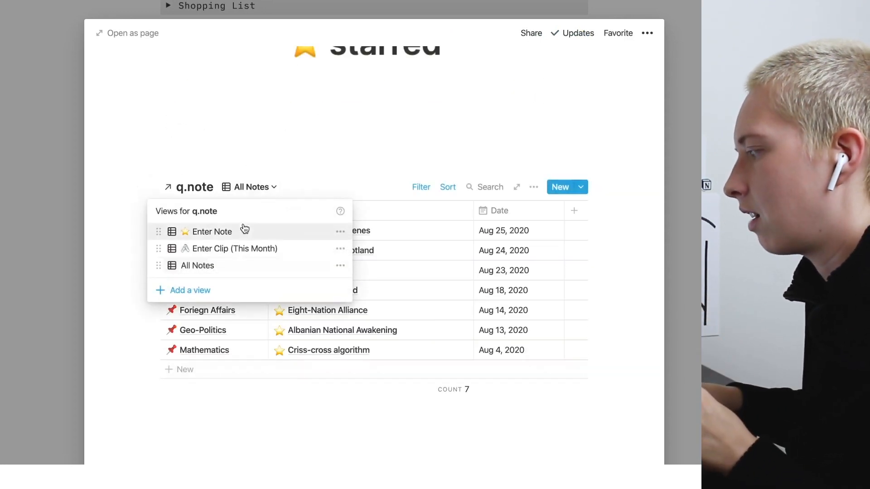
{"action": "left_click", "coordinate": [241, 236]}
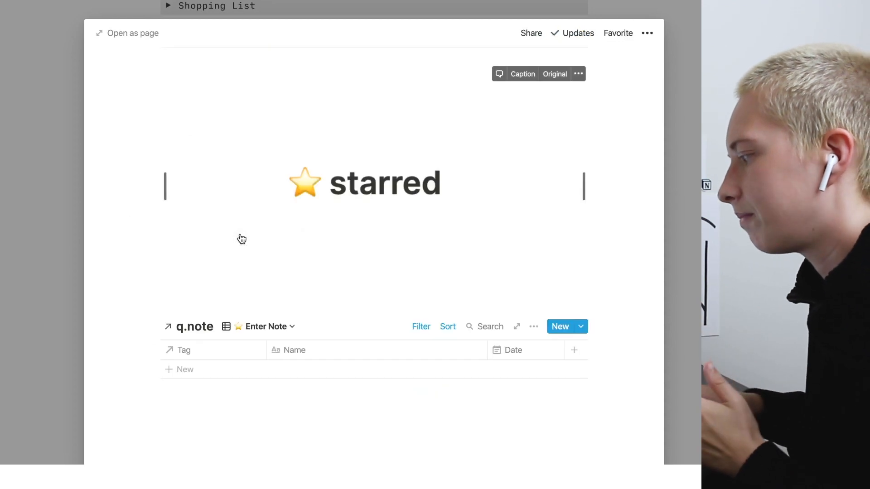
Step: Add a new note with an empty name to the starred card's Enter Note view
{"action": "left_click", "coordinate": [206, 369]}
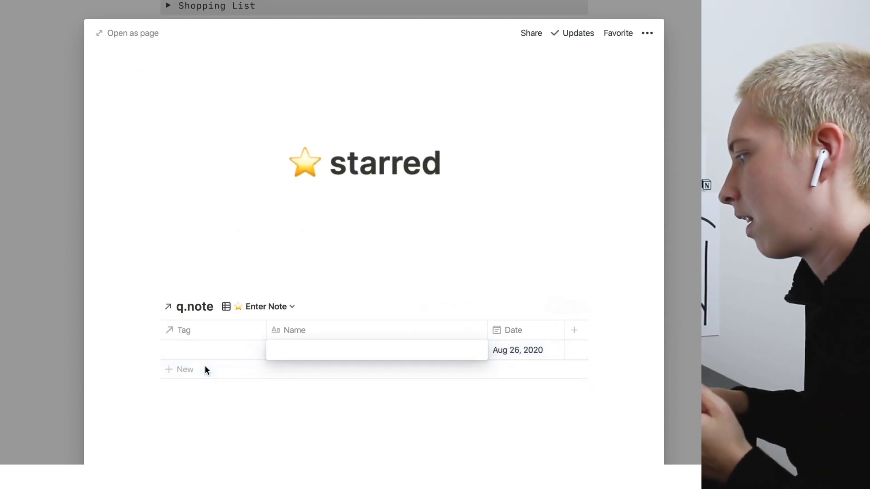
{"action": "key", "text": "Escape"}
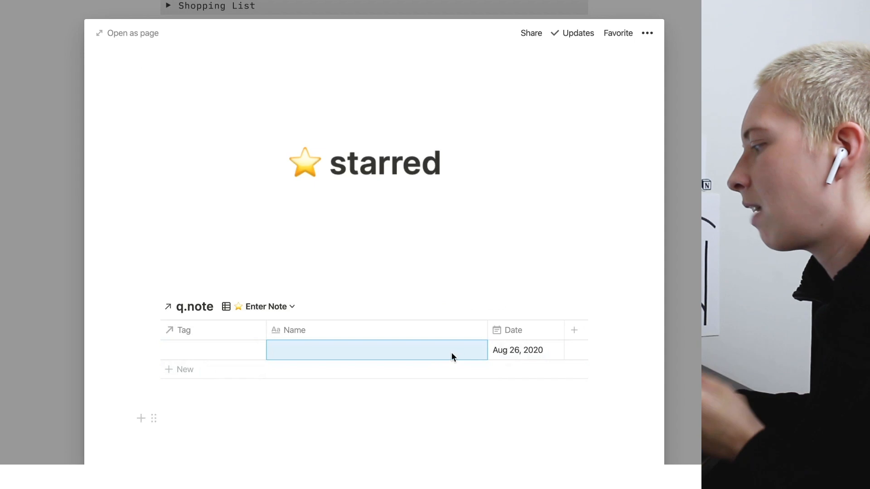
{"action": "left_click", "coordinate": [424, 350]}
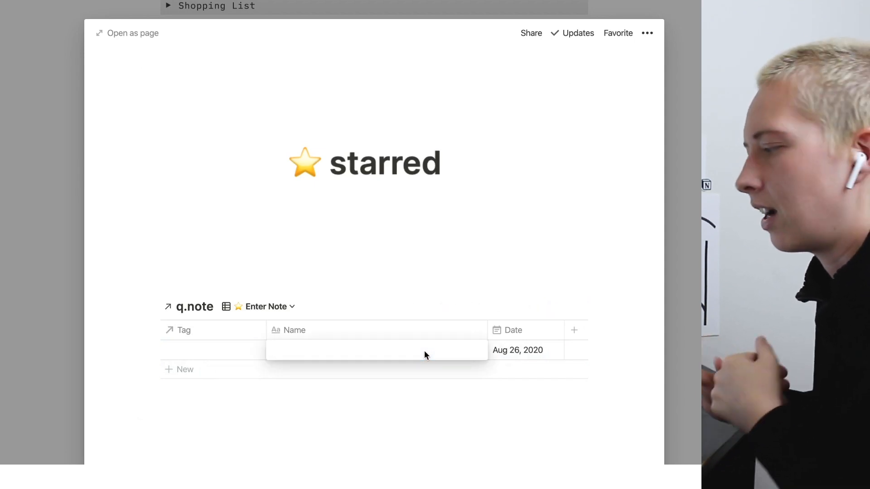
{"action": "key", "text": "Escape"}
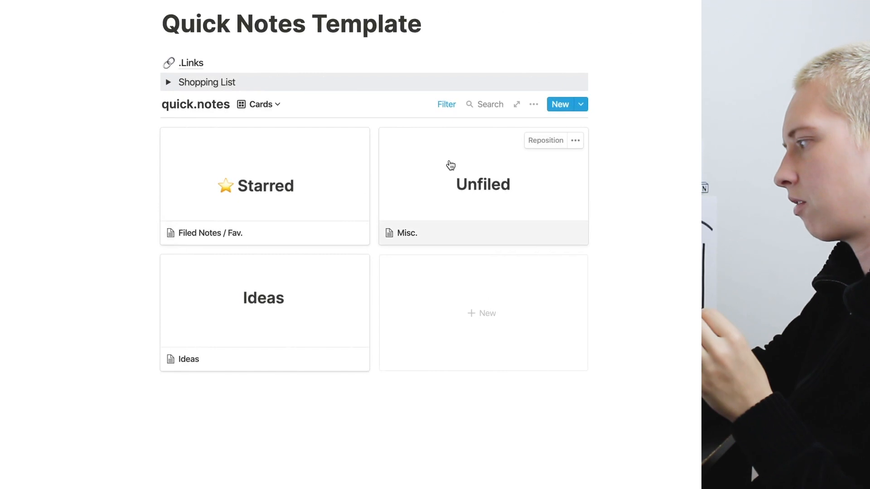
Step: Open the template's Unfiled card, switch to the Atlantic article in the browser and clip it to the Quick Notes Template's Misc. page
{"action": "left_click", "coordinate": [450, 165]}
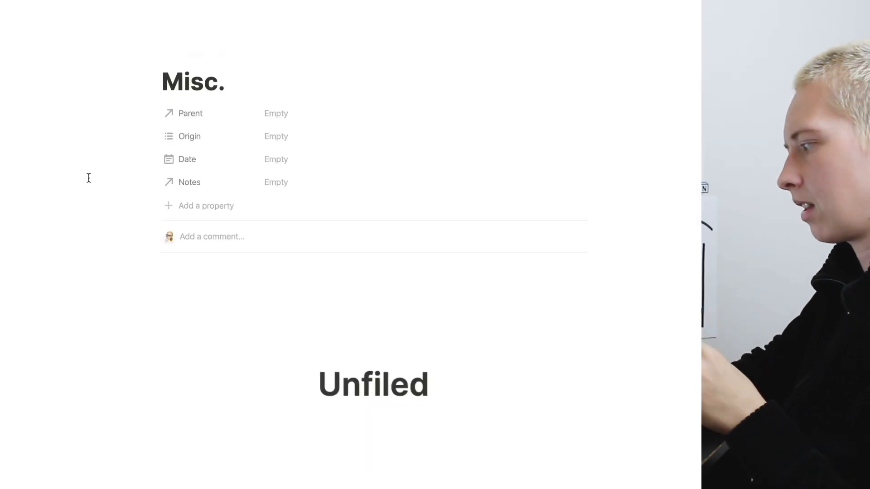
{"action": "scroll", "coordinate": [89, 177], "scroll_direction": "down", "scroll_amount": 5}
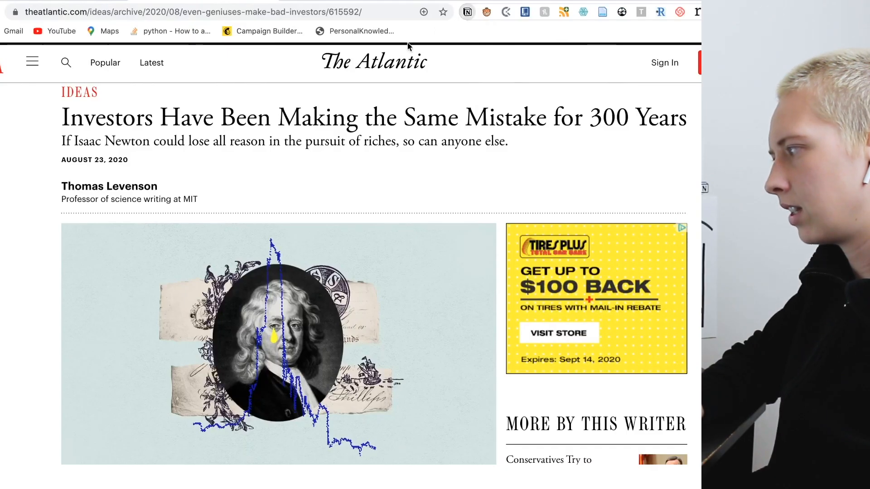
{"action": "left_click", "coordinate": [450, 115]}
{"action": "type", "text": "Misc."}
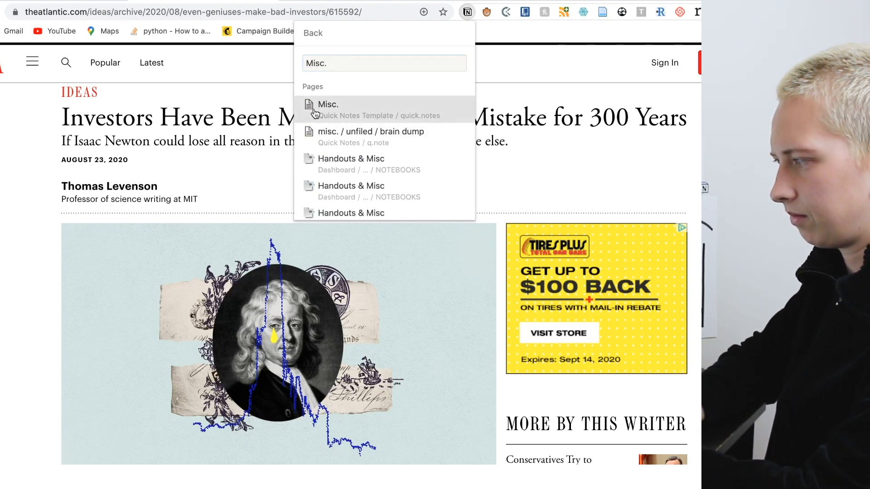
{"action": "left_click", "coordinate": [314, 112]}
{"action": "left_click", "coordinate": [328, 85]}
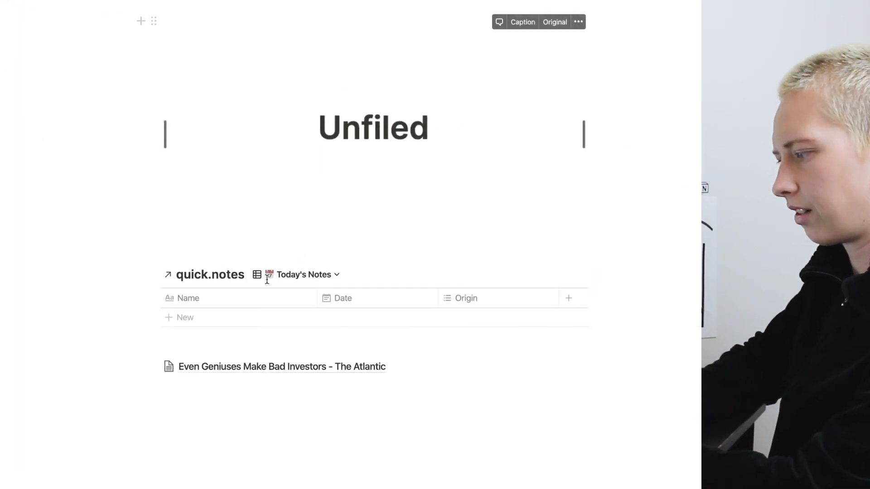
Step: Try moving the clipped Atlantic article page into the Today's Notes table, check the Misc. page's Notes property and undo the move
{"action": "scroll", "coordinate": [217, 349], "scroll_direction": "down", "scroll_amount": 1}
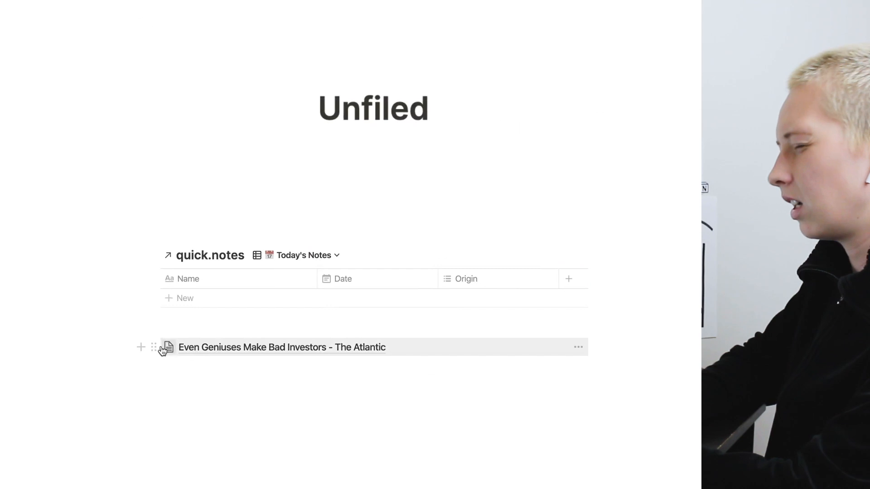
{"action": "left_click_drag", "start_coordinate": [154, 347], "coordinate": [205, 283]}
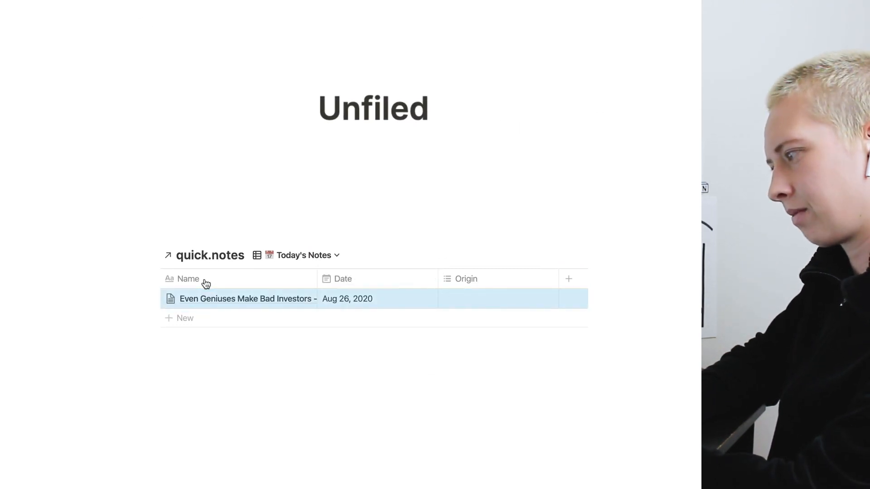
{"action": "scroll", "coordinate": [239, 283], "scroll_direction": "up", "scroll_amount": 5}
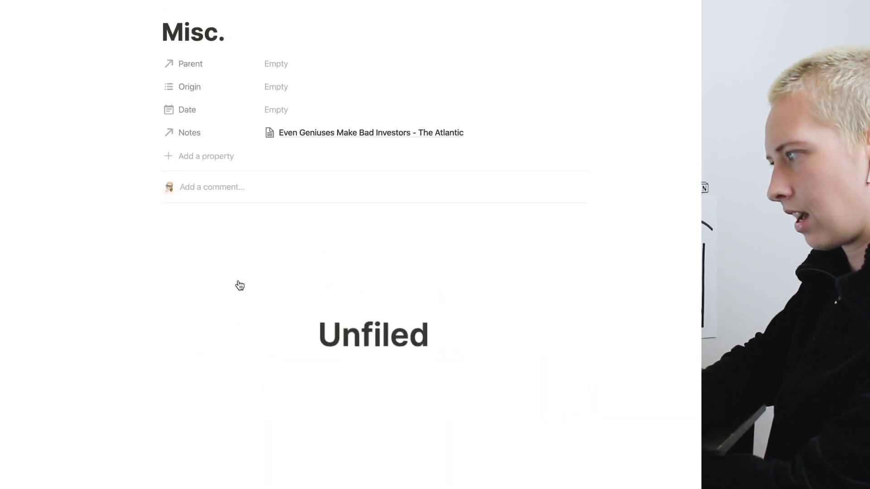
{"action": "scroll", "coordinate": [252, 266], "scroll_direction": "down", "scroll_amount": 3}
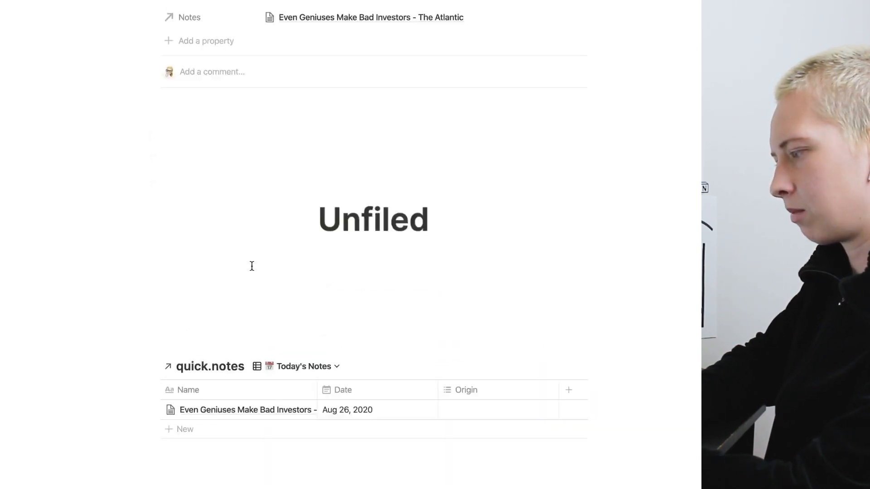
{"action": "scroll", "coordinate": [252, 266], "scroll_direction": "down", "scroll_amount": 3}
{"action": "key", "text": "ctrl+z"}
{"action": "left_click", "coordinate": [131, 363]}
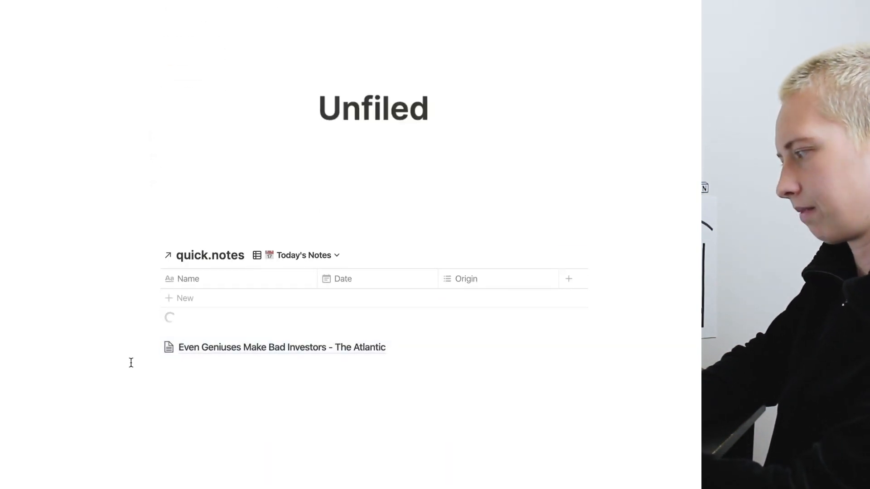
Step: Add a new property named Month to the quick.notes Today's Notes table on the Unfiled page
{"action": "left_click", "coordinate": [574, 281]}
{"action": "type", "text": "Proper"}
{"action": "key", "text": "BackSpace"}
{"action": "key", "text": "BackSpace"}
{"action": "key", "text": "BackSpace"}
{"action": "key", "text": "BackSpace"}
{"action": "key", "text": "BackSpace"}
{"action": "key", "text": "BackSpace"}
{"action": "key", "text": "BackSpace"}
{"action": "key", "text": "BackSpace"}
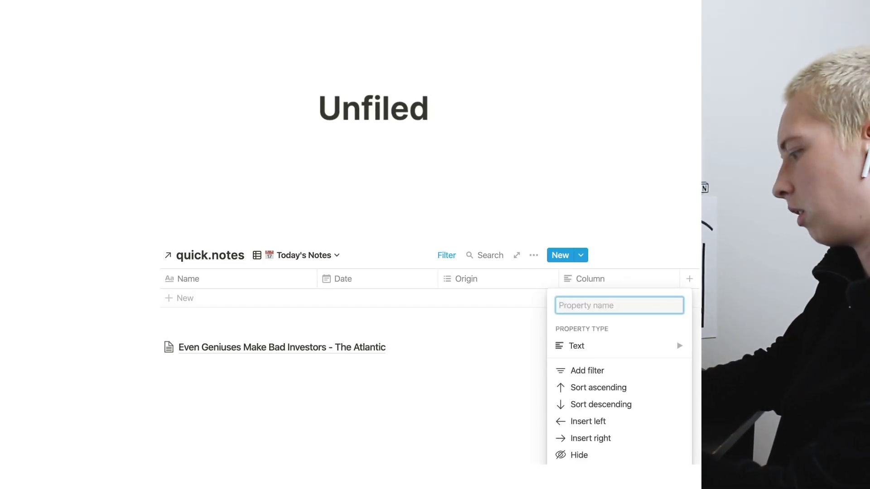
Step: Make the Month property a relation to the .Links database
{"action": "left_click", "coordinate": [625, 347]}
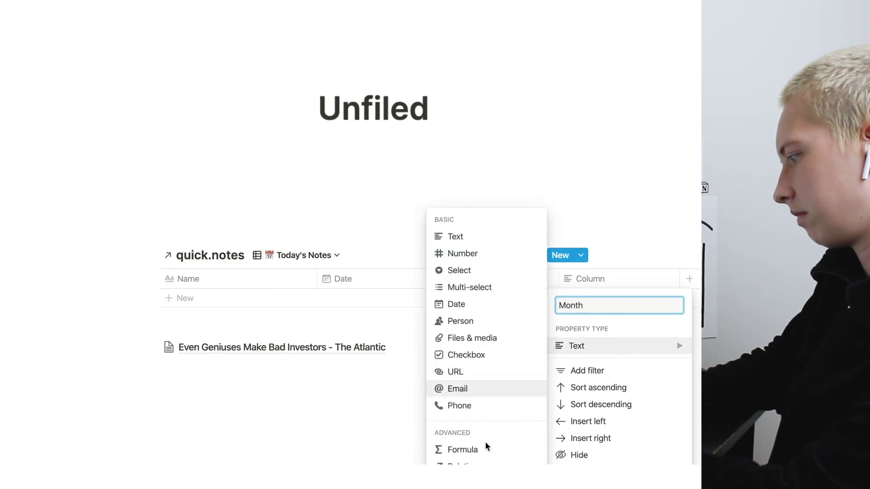
{"action": "left_click", "coordinate": [486, 466]}
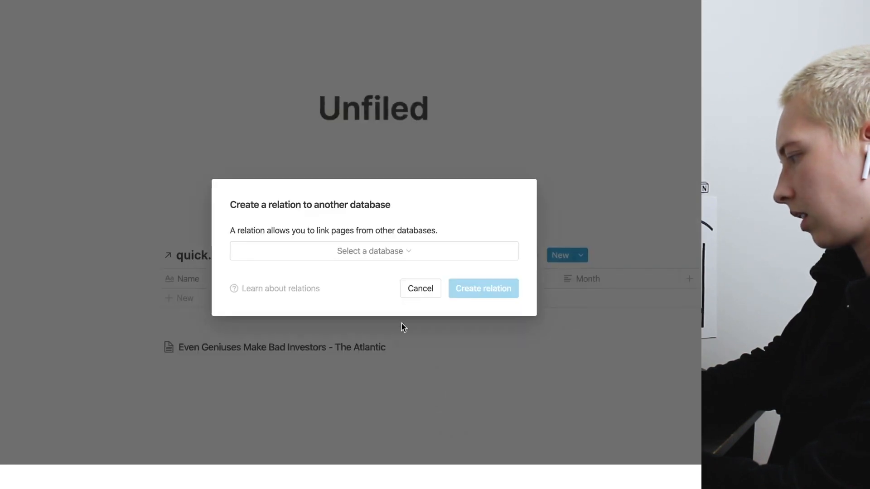
{"action": "left_click", "coordinate": [329, 252]}
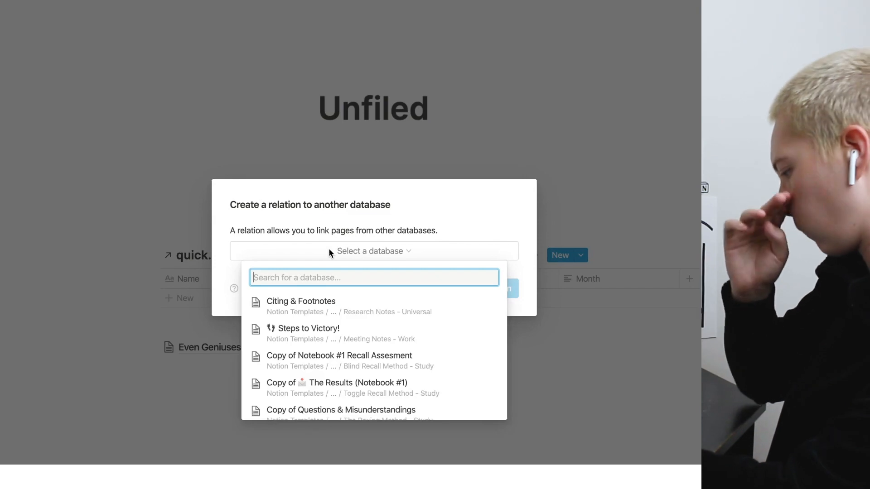
{"action": "type", "text": ".Links"}
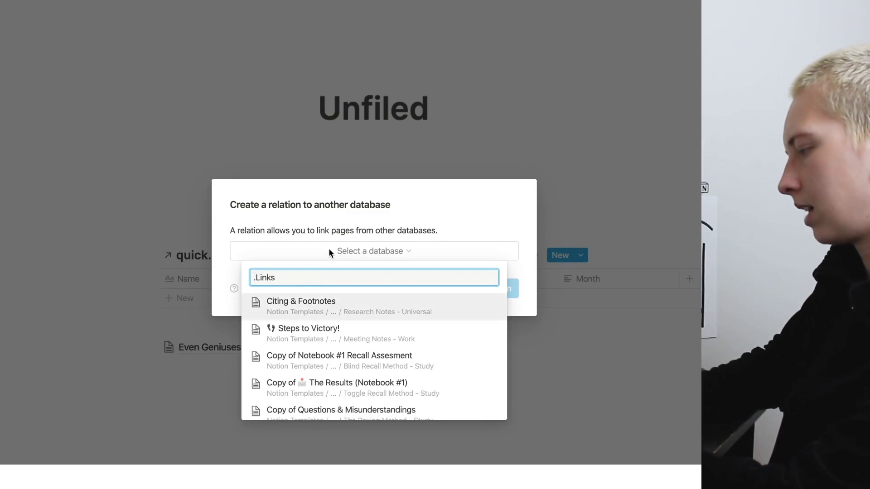
{"action": "left_click", "coordinate": [303, 312]}
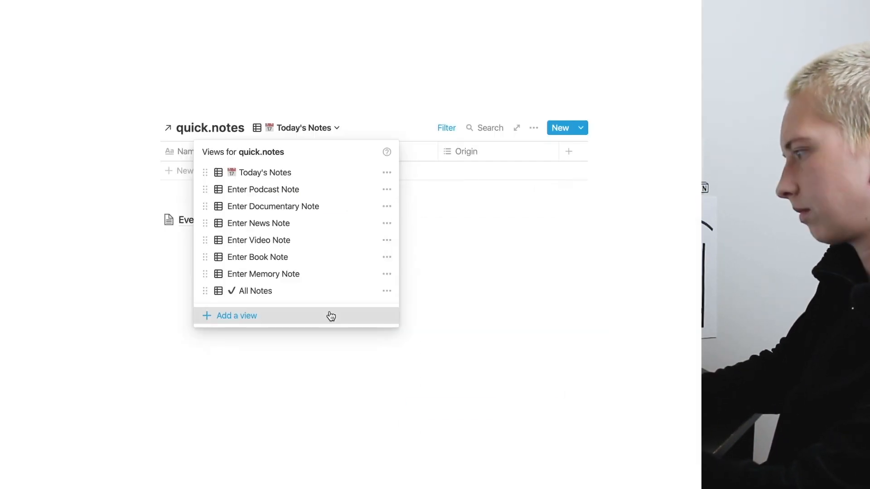
Step: Add a table view named Clip (This Month), preceded by the paperclips emoji, to the linked quick.notes database
{"action": "left_click", "coordinate": [330, 316]}
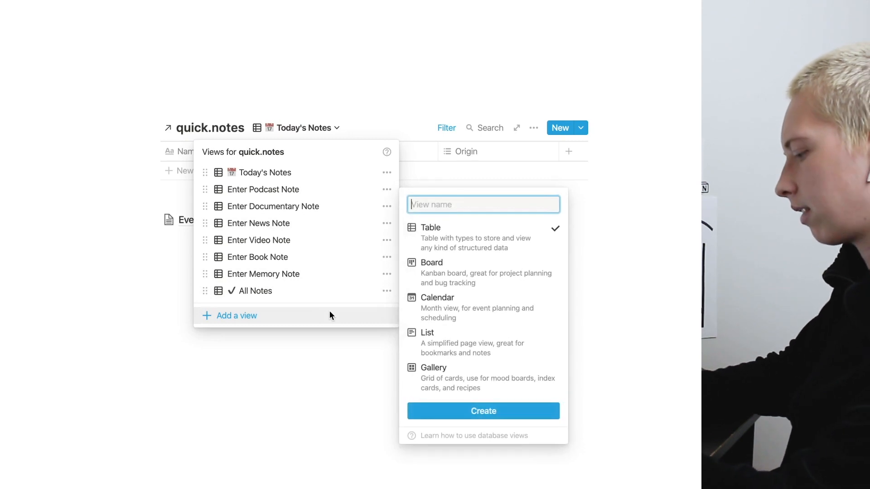
{"action": "type", "text": "Clip This"}
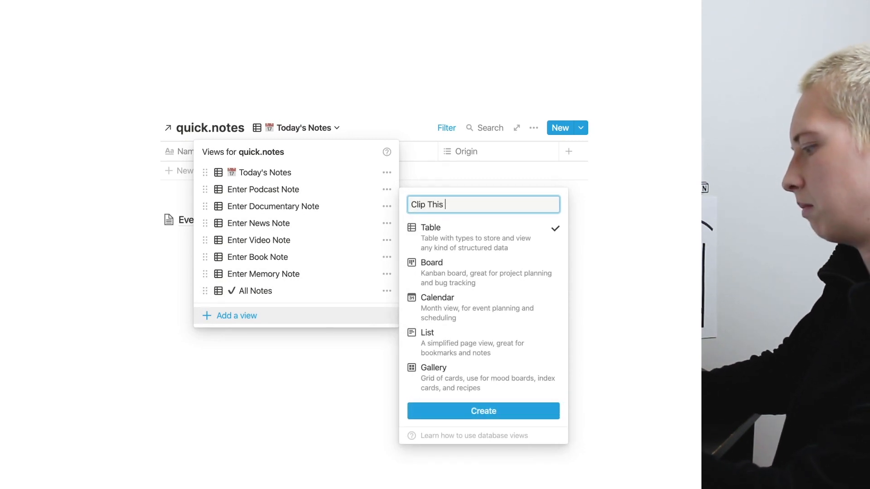
{"action": "type", "text": " Month"}
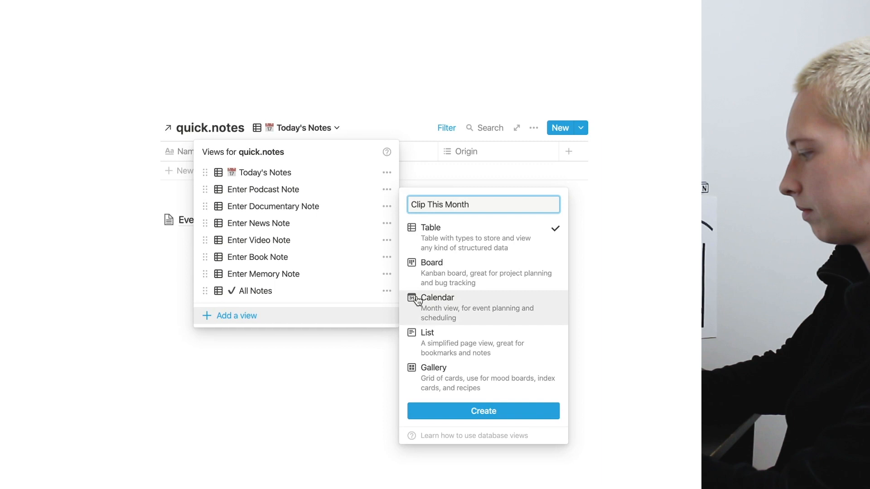
{"action": "type", "text": ")"}
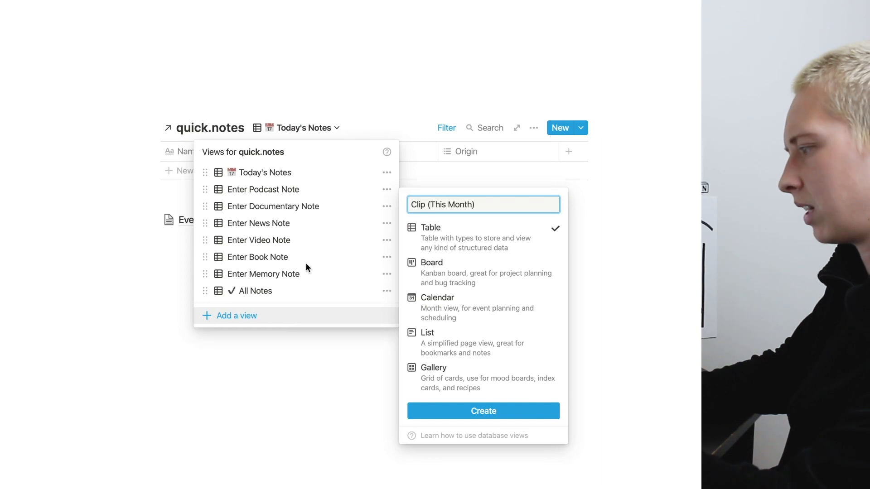
{"action": "left_click", "coordinate": [412, 205]}
{"action": "key", "text": "ctrl+super+space"}
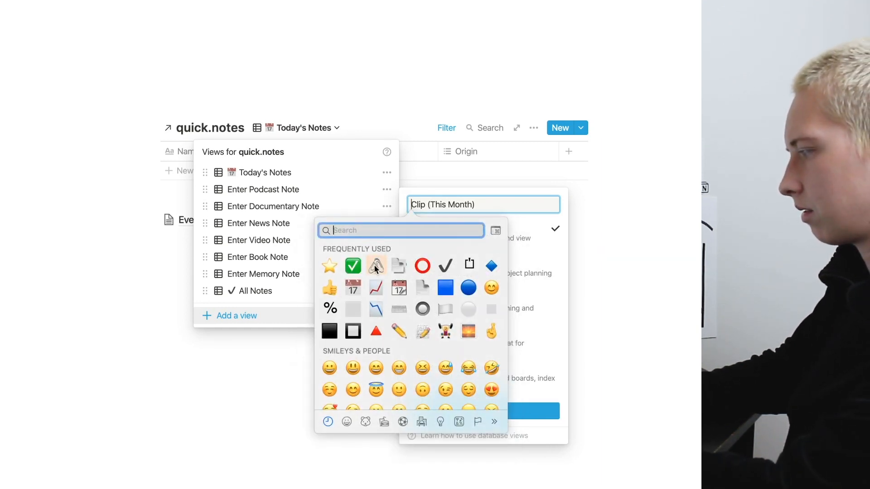
{"action": "left_click", "coordinate": [375, 267]}
{"action": "left_click", "coordinate": [458, 410]}
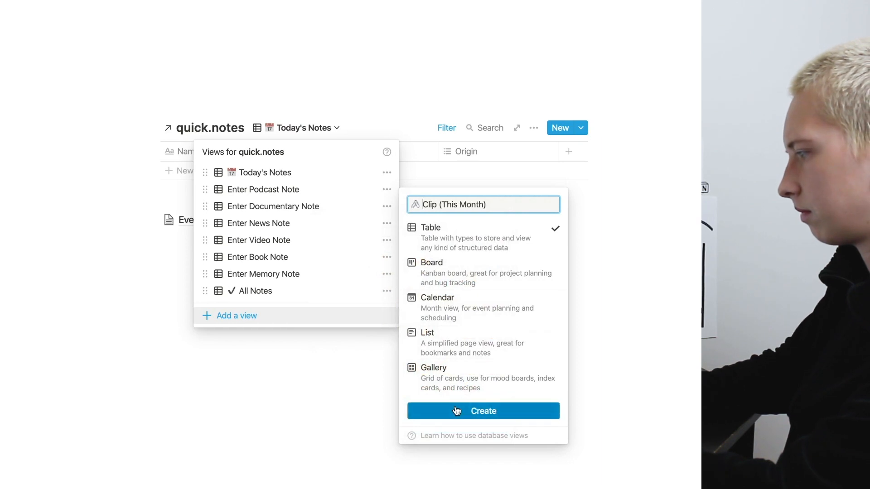
Step: Filter the Clip (This Month) view to notes whose Parent contains Misc
{"action": "left_click", "coordinate": [534, 129]}
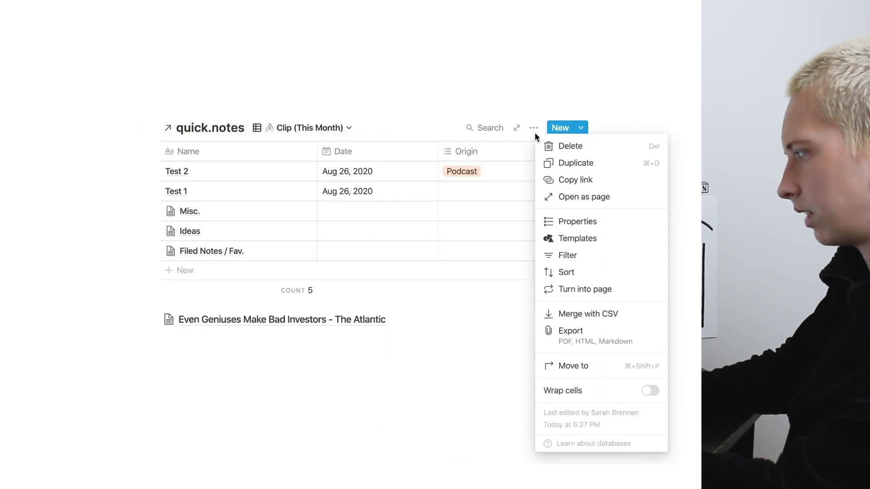
{"action": "left_click", "coordinate": [579, 254]}
{"action": "left_click", "coordinate": [329, 239]}
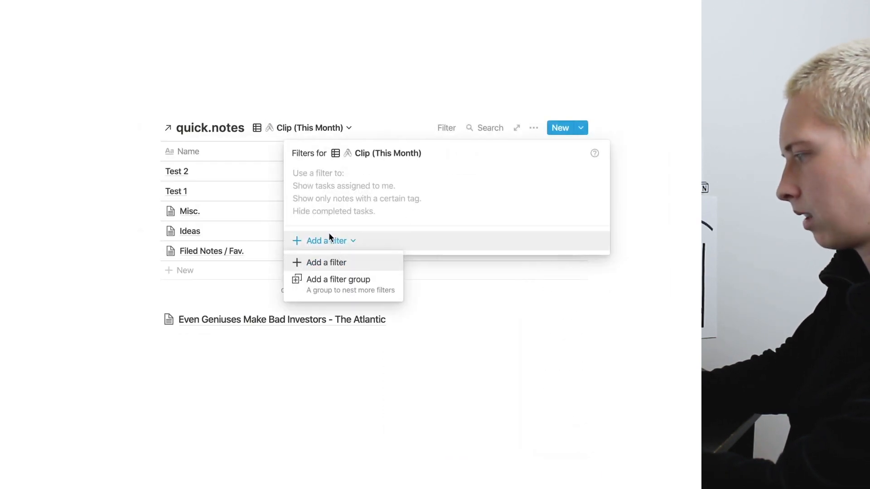
{"action": "left_click", "coordinate": [320, 264]}
{"action": "left_click", "coordinate": [366, 179]}
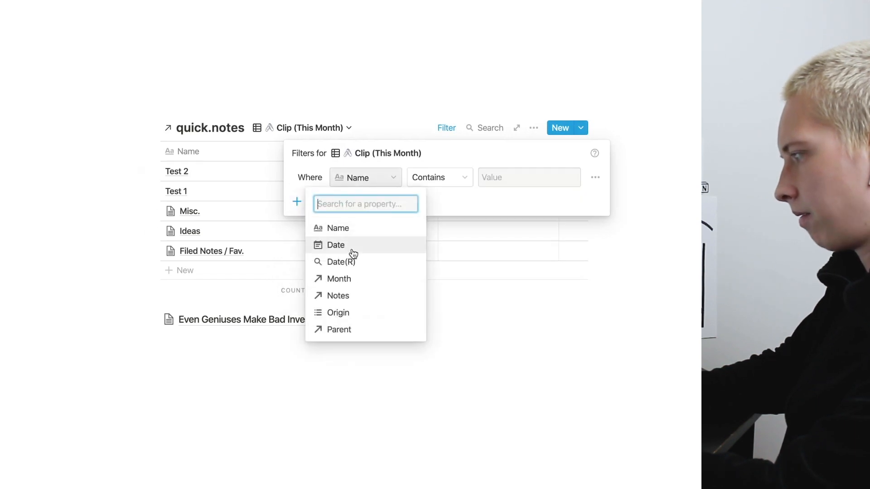
{"action": "left_click", "coordinate": [364, 328]}
{"action": "left_click", "coordinate": [509, 175]}
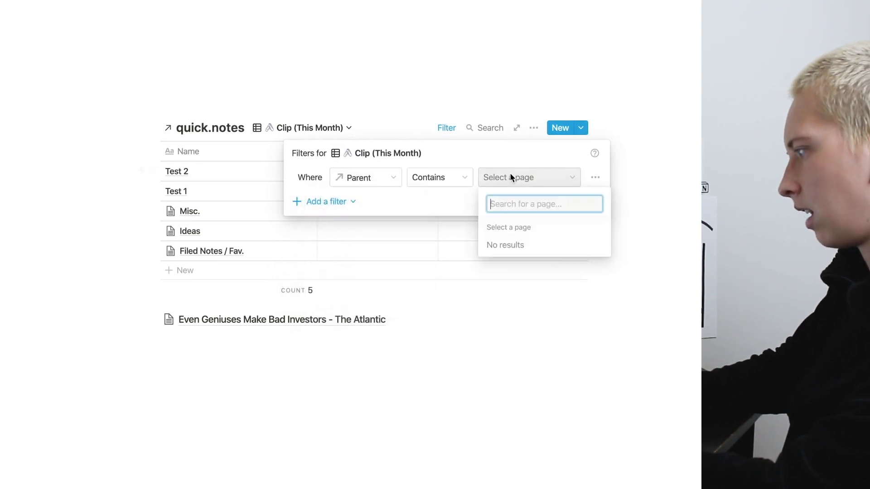
{"action": "left_click", "coordinate": [524, 250]}
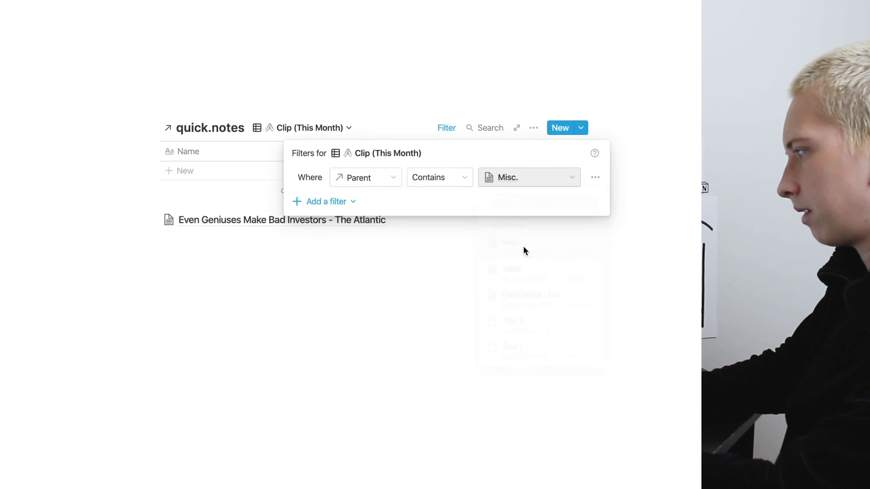
Step: Add a second filter condition to the Clip (This Month) view so that Date is Today
{"action": "left_click", "coordinate": [326, 201]}
{"action": "left_click", "coordinate": [371, 186]}
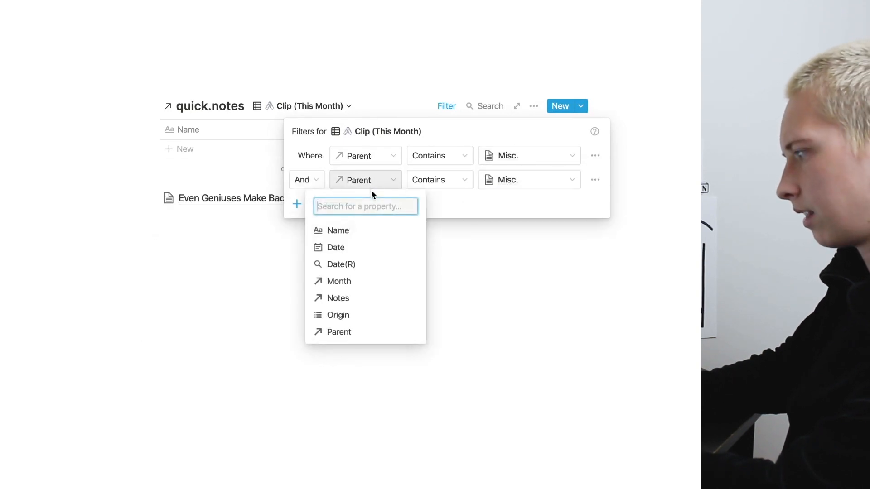
{"action": "left_click", "coordinate": [371, 248]}
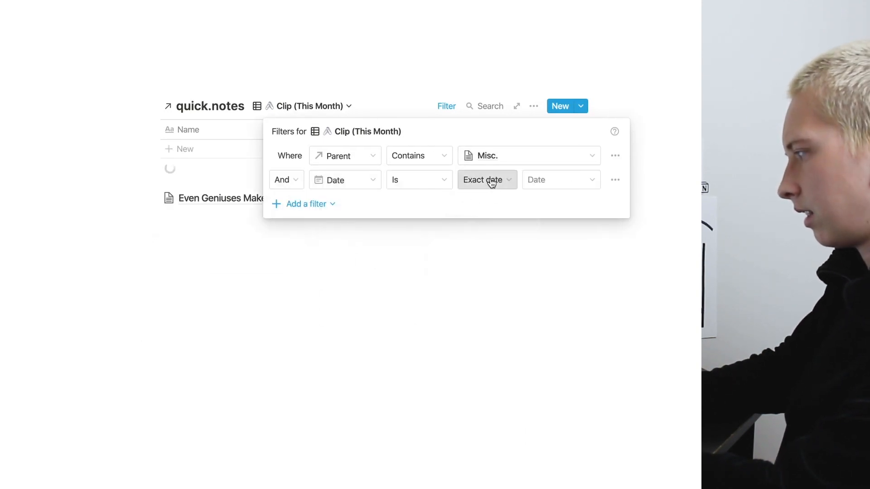
{"action": "left_click", "coordinate": [490, 182]}
{"action": "left_click", "coordinate": [453, 202]}
Step: Add a third filter condition on Month with Contains, leaving its page unselected, and close the filters
{"action": "left_click", "coordinate": [317, 204]}
{"action": "left_click", "coordinate": [326, 226]}
{"action": "left_click", "coordinate": [374, 210]}
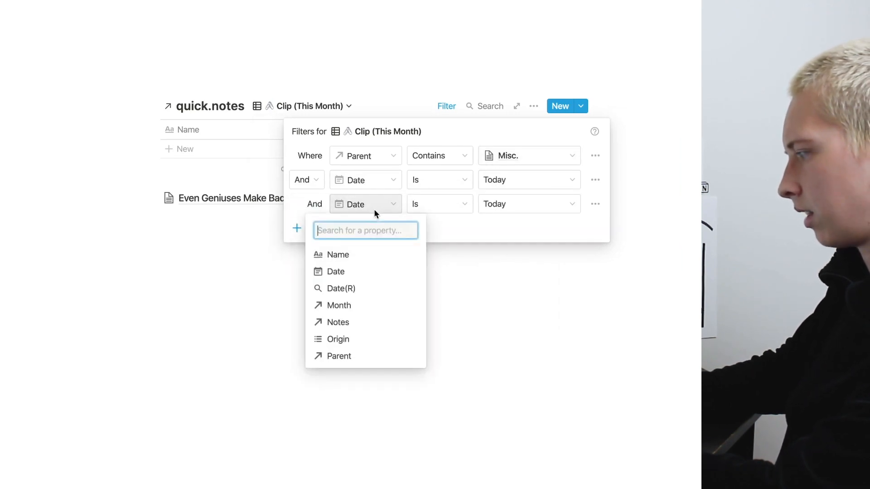
{"action": "left_click", "coordinate": [349, 305]}
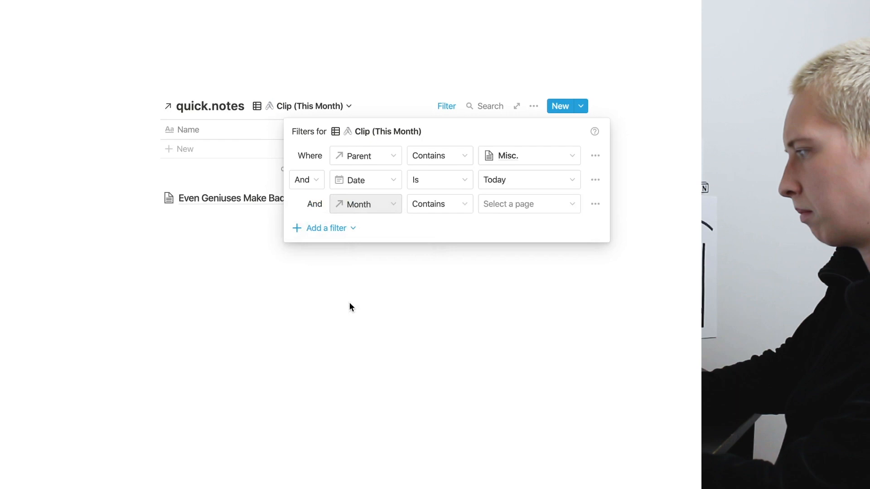
{"action": "left_click", "coordinate": [120, 200]}
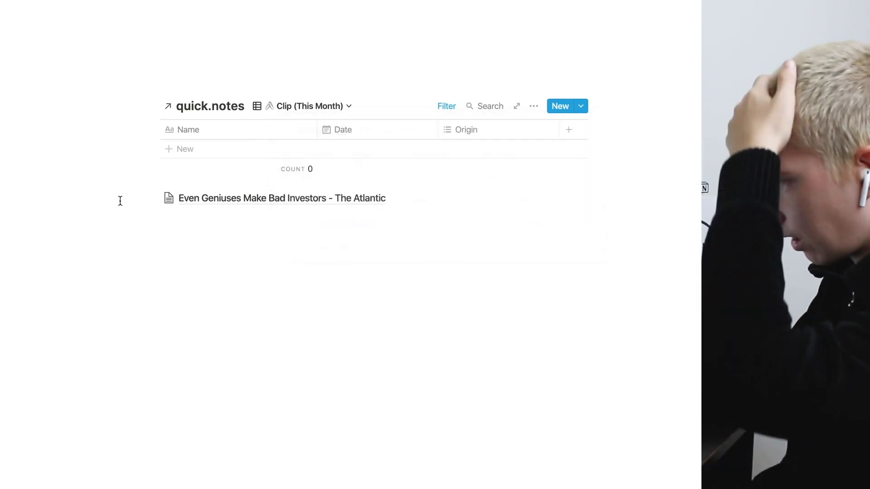
Step: Go back to the template's .Links database, add a page named August 2020 and rename its relation property to quick.notes
{"action": "scroll", "coordinate": [120, 200], "scroll_direction": "up", "scroll_amount": 1}
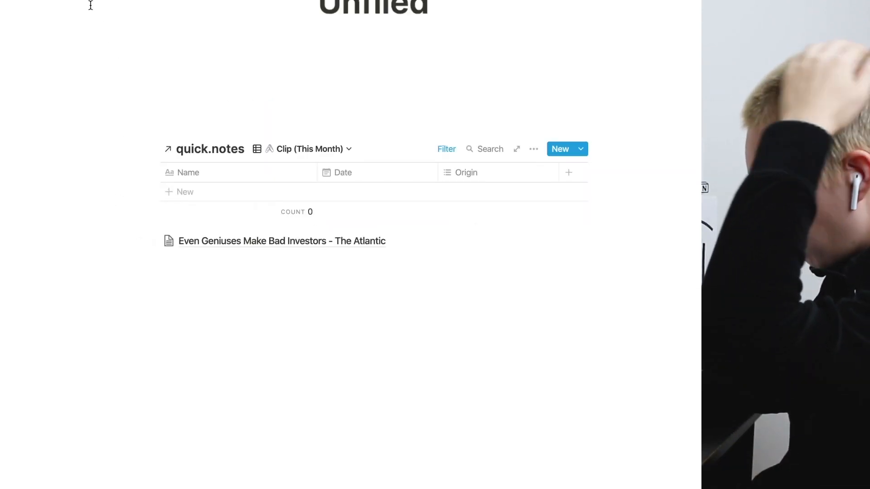
{"action": "key", "text": "super+["}
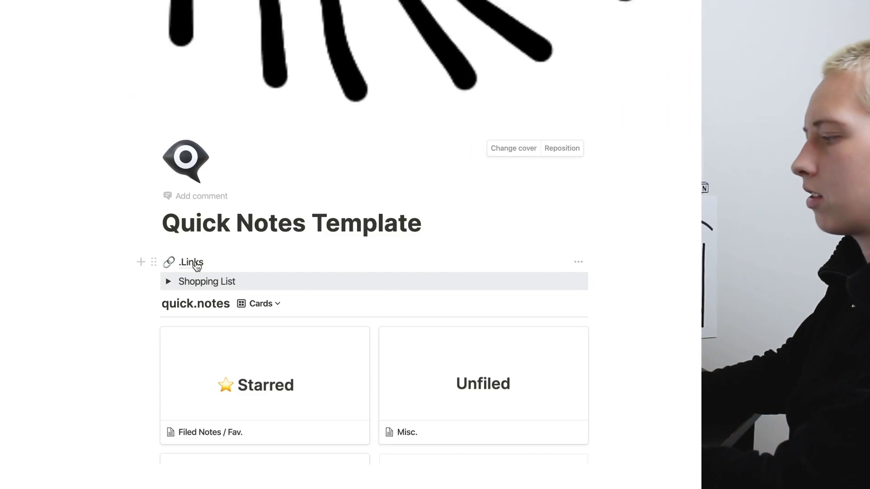
{"action": "left_click", "coordinate": [196, 266]}
{"action": "left_click", "coordinate": [36, 264]}
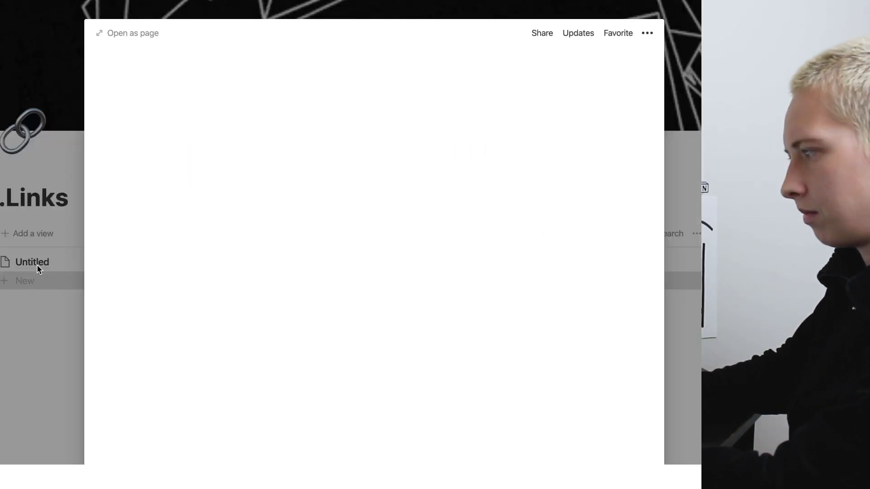
{"action": "type", "text": "August 2020"}
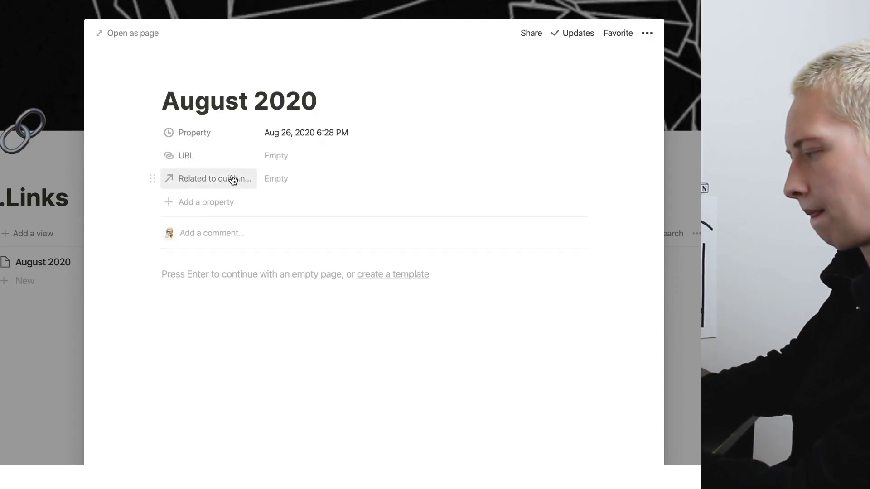
{"action": "left_click", "coordinate": [232, 179]}
{"action": "type", "text": "quick.notes"}
Step: Add three more pages to the .Links database named September 2020, March 2020 and April 2020
{"action": "left_click", "coordinate": [34, 284]}
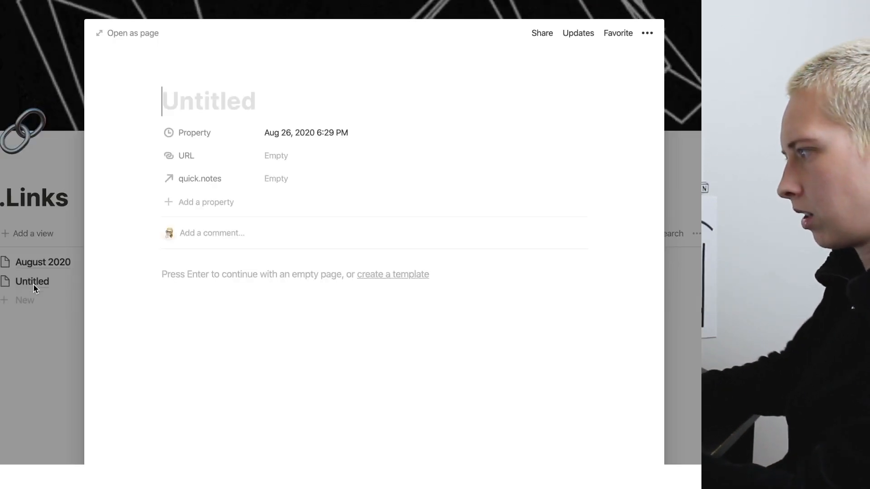
{"action": "type", "text": "September "}
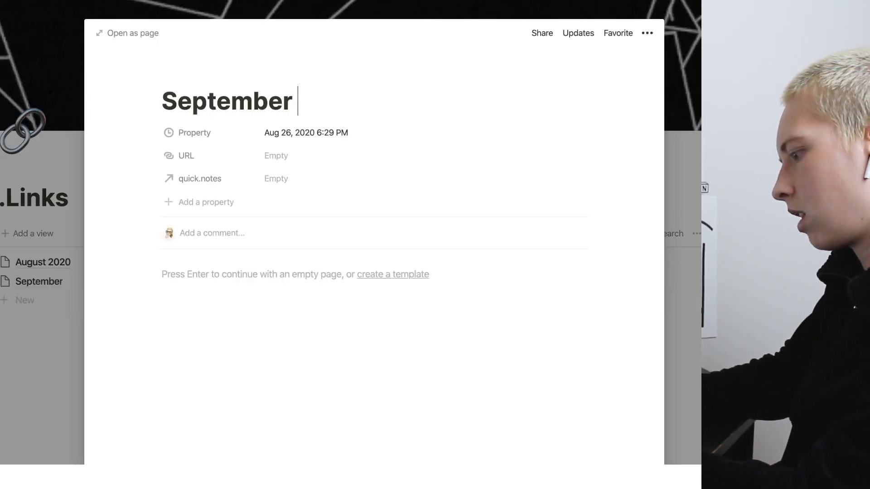
{"action": "type", "text": "2020"}
{"action": "key", "text": "Escape"}
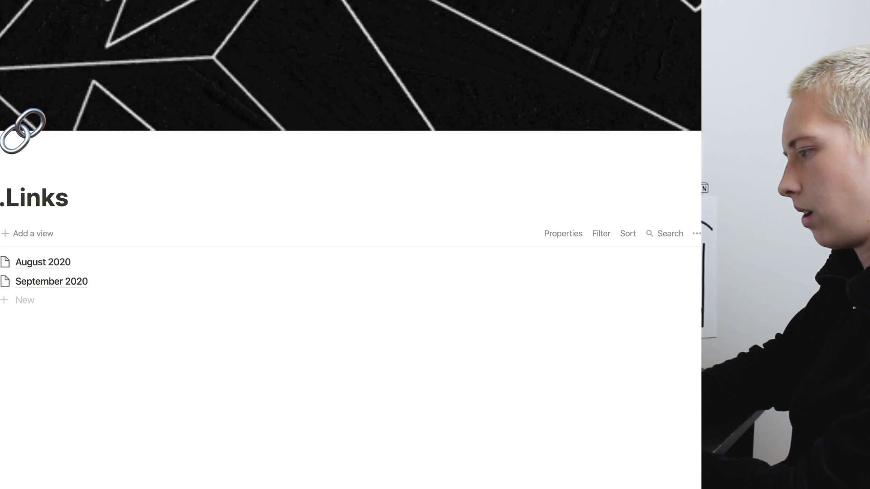
{"action": "left_click", "coordinate": [41, 304]}
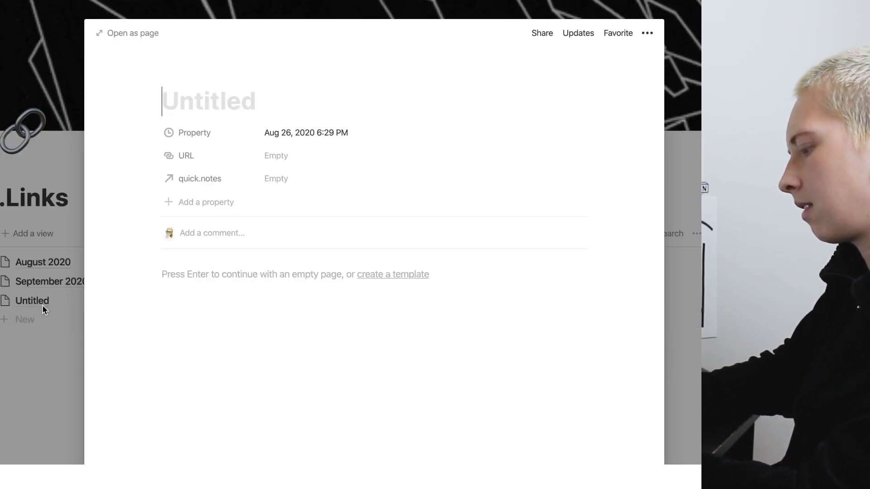
{"action": "type", "text": "March 2020"}
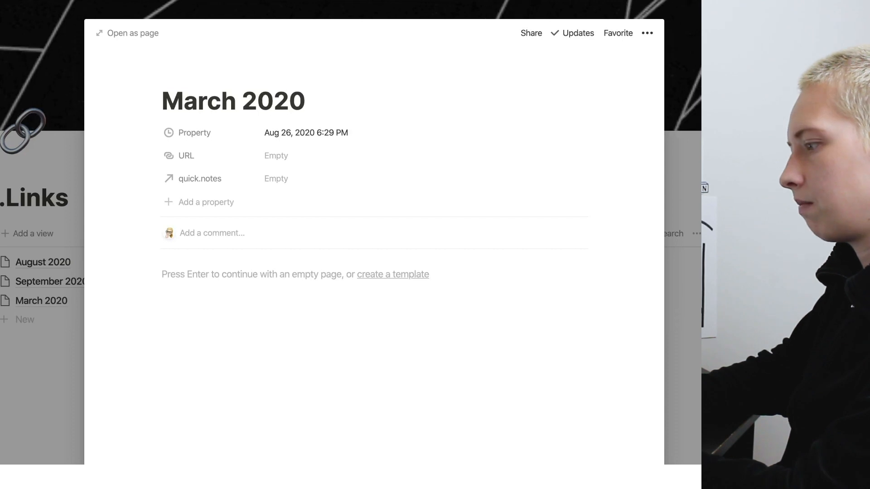
{"action": "left_click", "coordinate": [31, 320]}
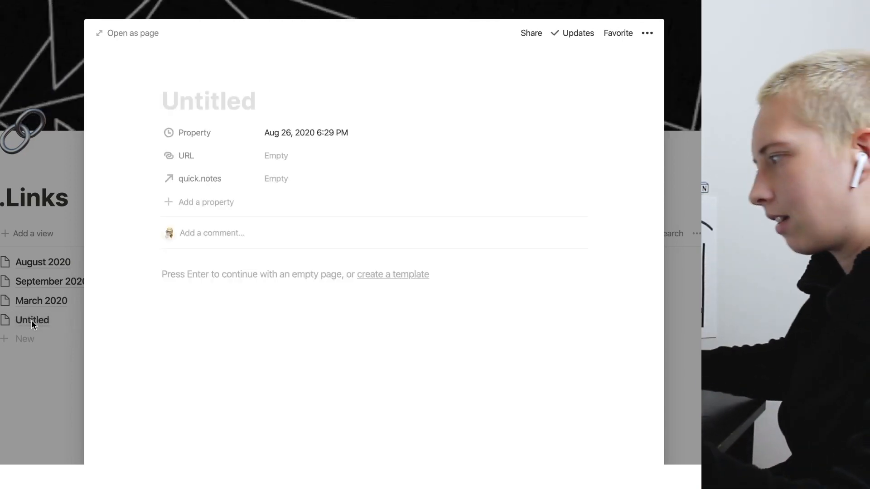
{"action": "type", "text": "Ar"}
{"action": "key", "text": "BackSpace"}
{"action": "type", "text": "pril 2020"}
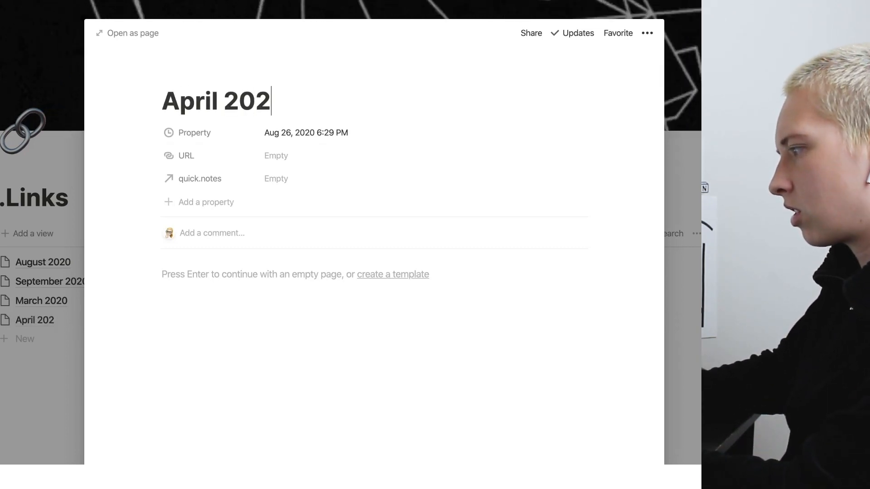
{"action": "left_click", "coordinate": [54, 300]}
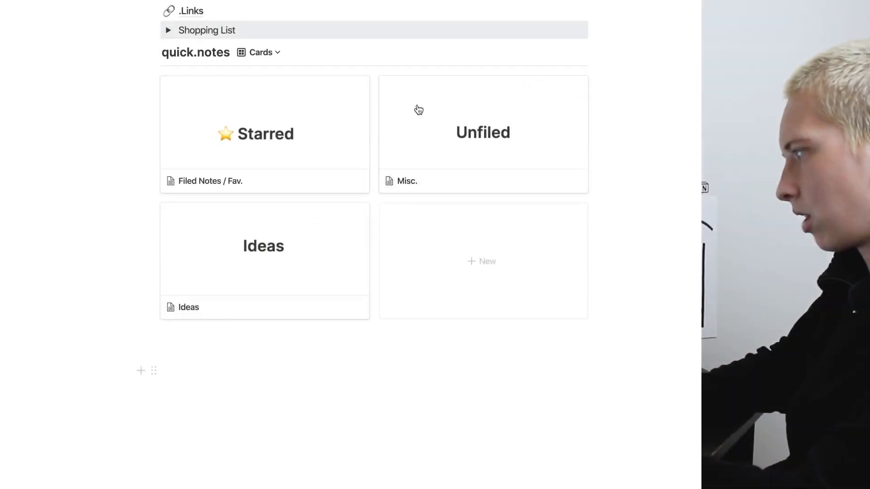
Step: Open the Misc. card, switch its quick.notes table to the Clip (This Month) view and rename that view Enter Clip (This Month)
{"action": "left_click", "coordinate": [417, 108]}
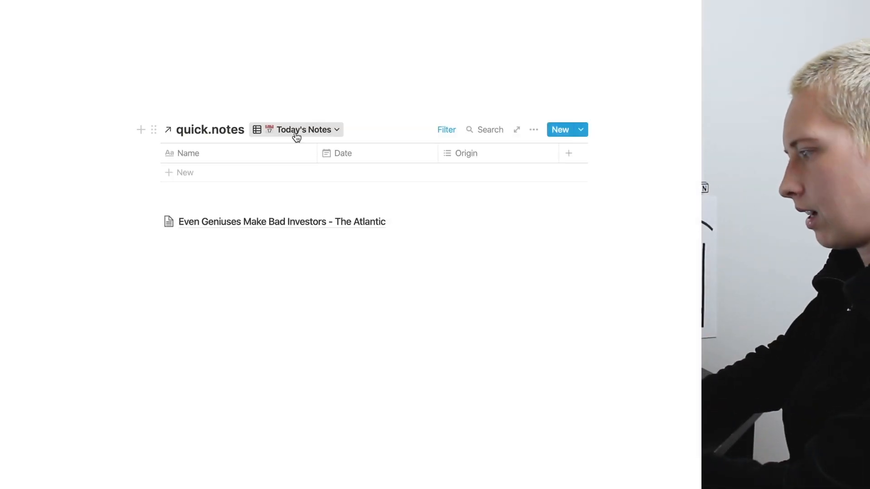
{"action": "left_click", "coordinate": [294, 130]}
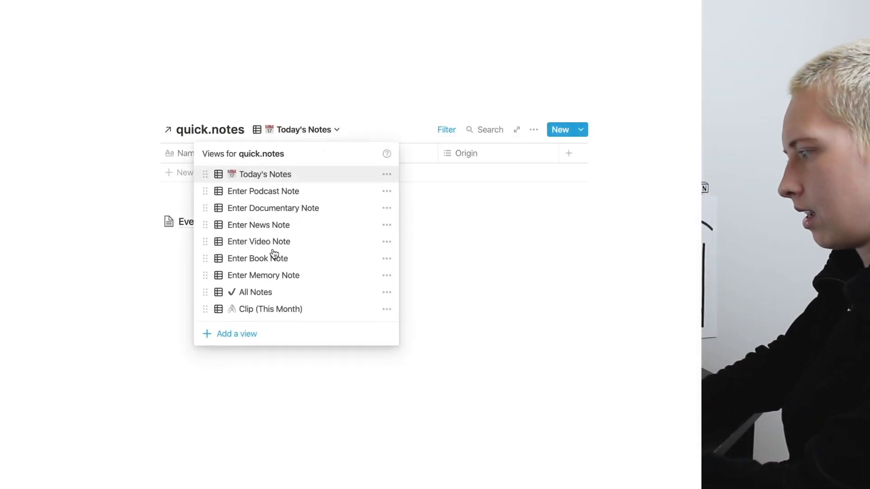
{"action": "left_click", "coordinate": [261, 312]}
{"action": "left_click", "coordinate": [301, 130]}
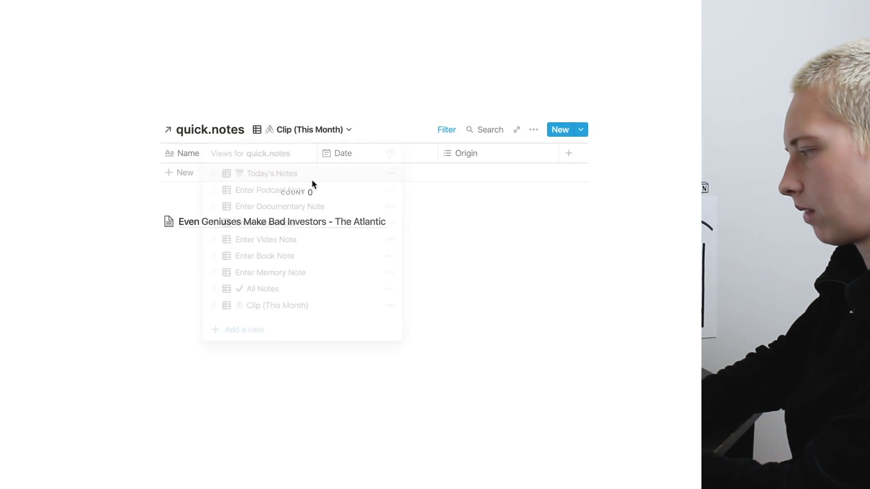
{"action": "left_click", "coordinate": [392, 309]}
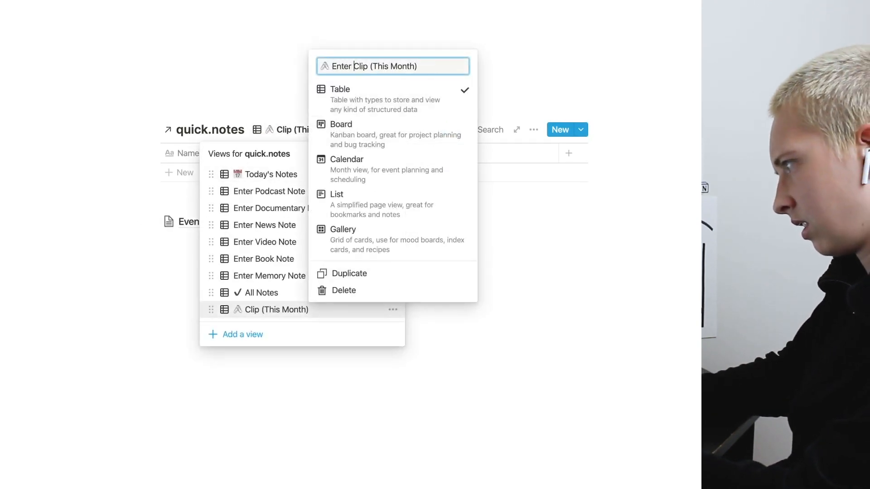
{"action": "left_click", "coordinate": [111, 138]}
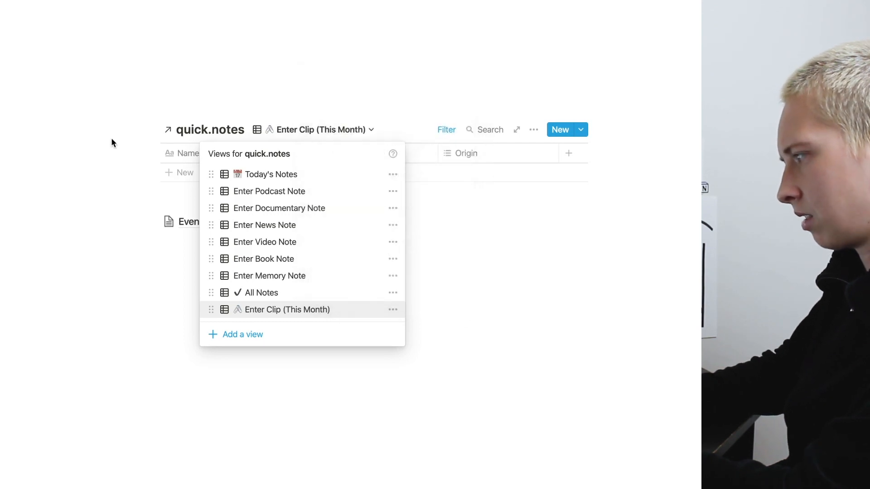
{"action": "left_click", "coordinate": [112, 138]}
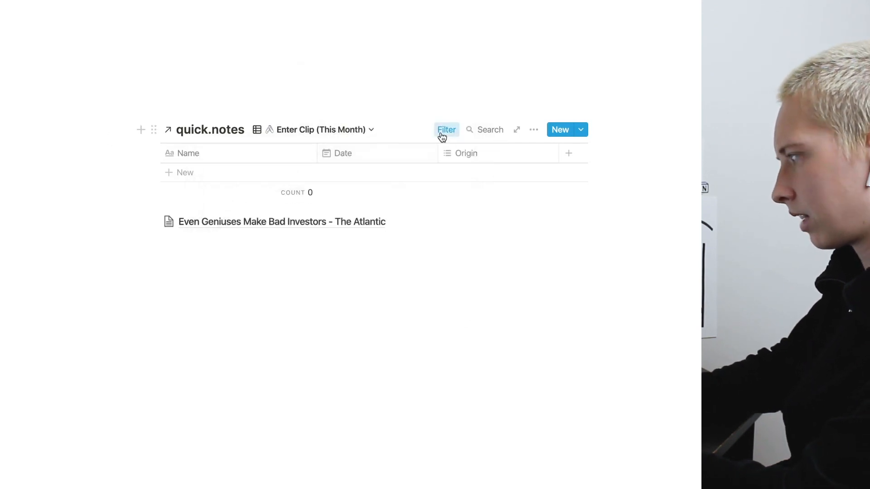
Step: Set the Month filter of the Enter Clip (This Month) view to contain August 2020 and close the filters
{"action": "left_click", "coordinate": [442, 132]}
{"action": "left_click", "coordinate": [513, 225]}
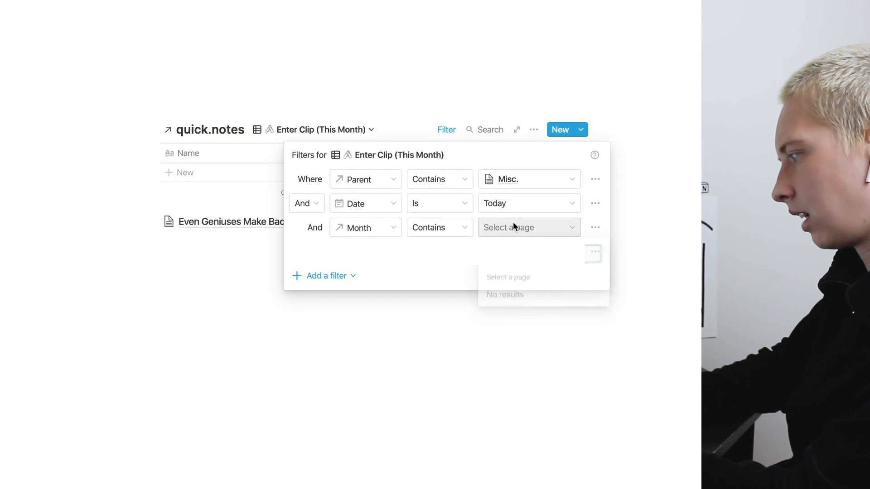
{"action": "left_click", "coordinate": [551, 390]}
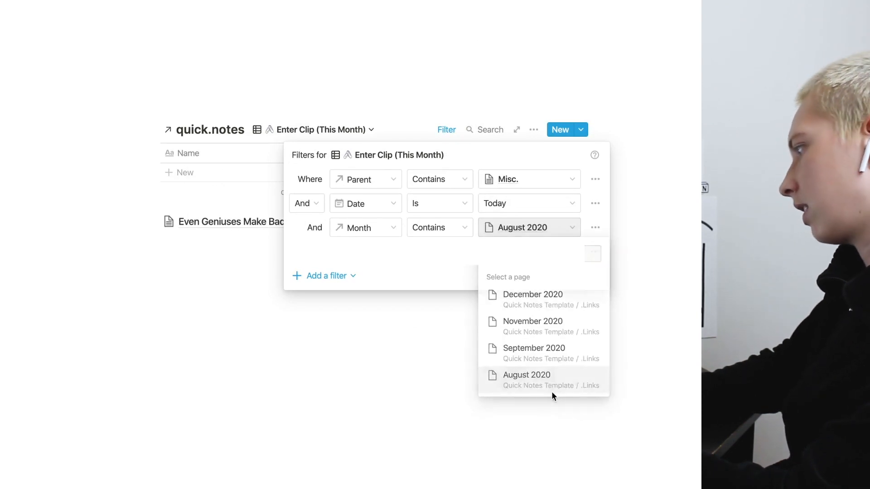
{"action": "left_click", "coordinate": [153, 274]}
Step: Move the loose Even Geniuses Make Bad Investors page into the Enter Clip (This Month) table and check the available Origin options
{"action": "left_click_drag", "start_coordinate": [146, 222], "coordinate": [190, 175]}
{"action": "left_click", "coordinate": [104, 178]}
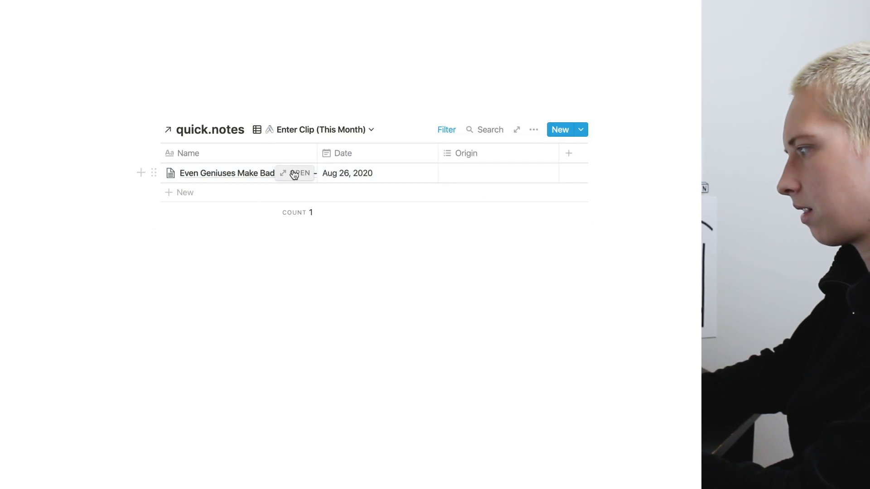
{"action": "left_click", "coordinate": [466, 172]}
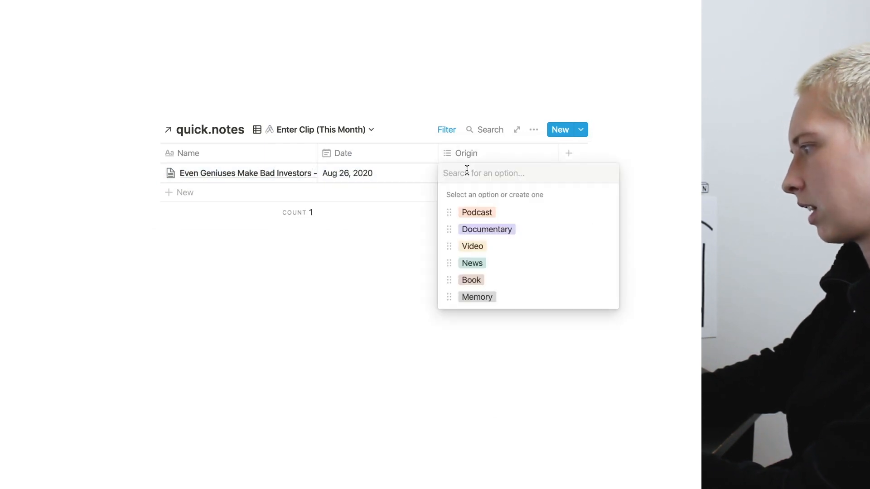
{"action": "key", "text": "Escape"}
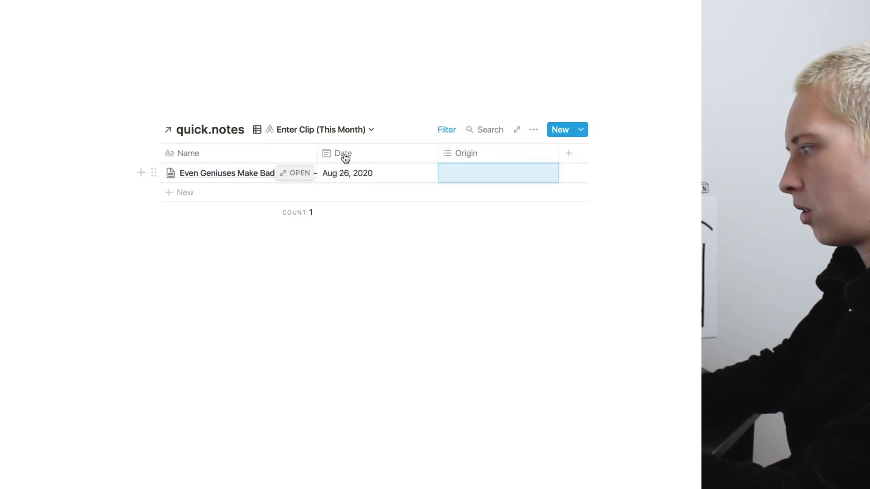
Step: Change the layout of the Enter Clip (This Month) view from table to board
{"action": "left_click", "coordinate": [321, 134]}
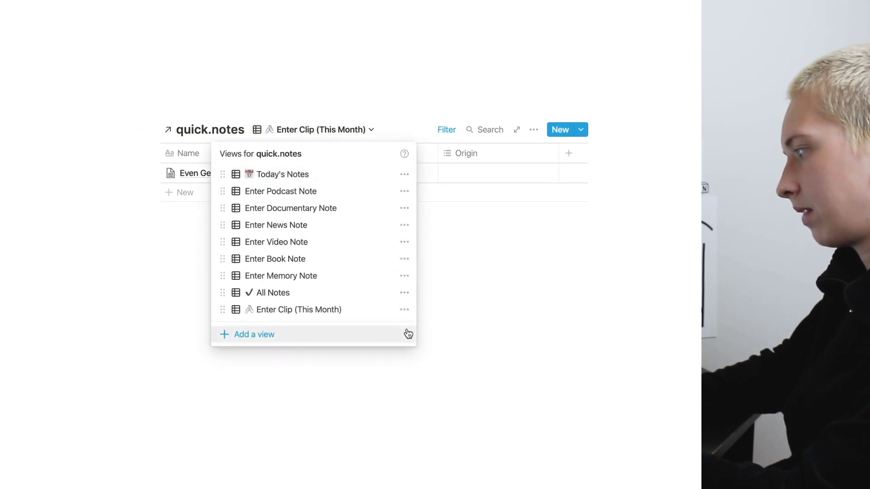
{"action": "left_click", "coordinate": [406, 313]}
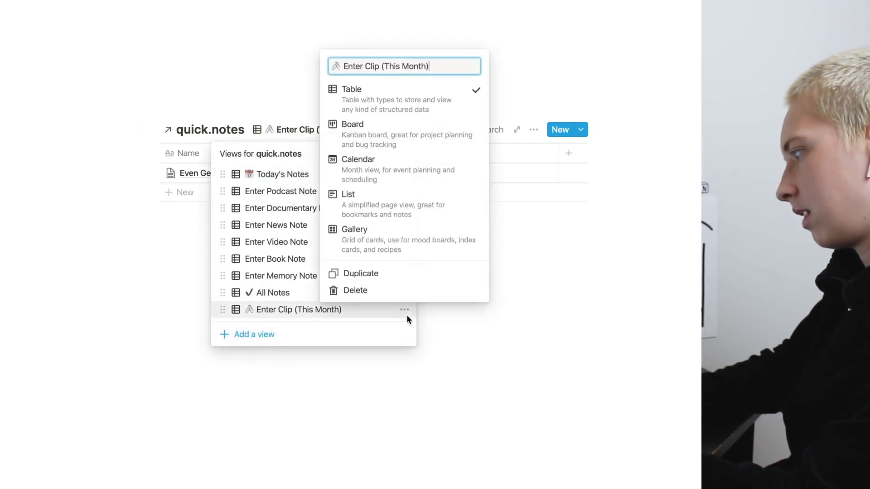
{"action": "left_click", "coordinate": [404, 137]}
{"action": "left_click", "coordinate": [108, 151]}
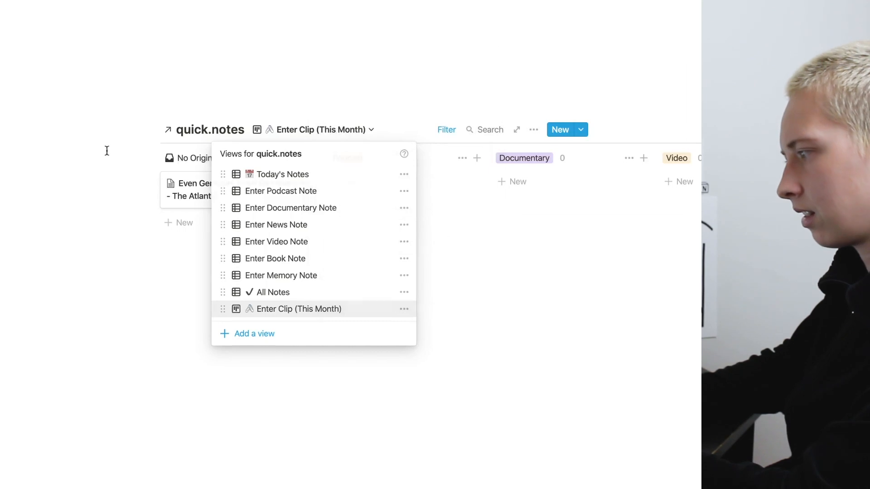
{"action": "left_click", "coordinate": [108, 151]}
Step: Open the clipped Atlantic article's card on the board and set its Origin to a new option named Webclipper
{"action": "left_click_drag", "start_coordinate": [168, 189], "coordinate": [154, 189]}
{"action": "scroll", "coordinate": [155, 189], "scroll_direction": "right", "scroll_amount": 5}
{"action": "scroll", "coordinate": [158, 196], "scroll_direction": "right", "scroll_amount": 5}
{"action": "scroll", "coordinate": [157, 196], "scroll_direction": "left", "scroll_amount": 9}
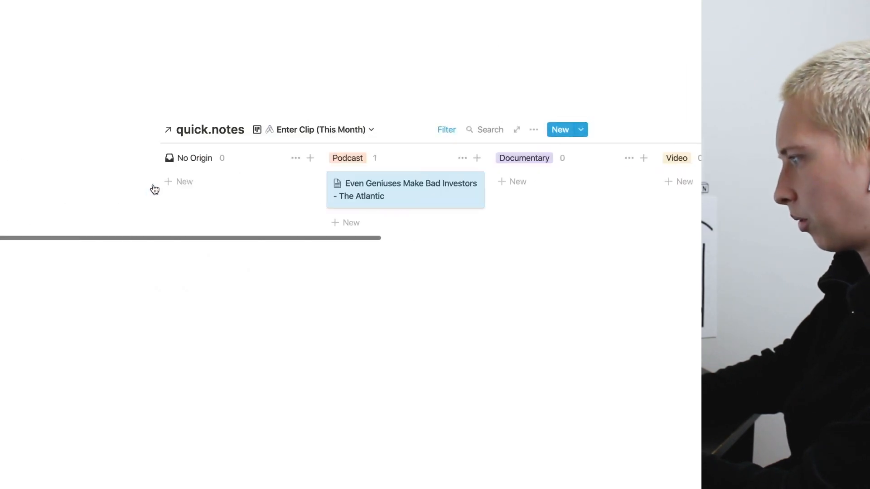
{"action": "left_click", "coordinate": [394, 200]}
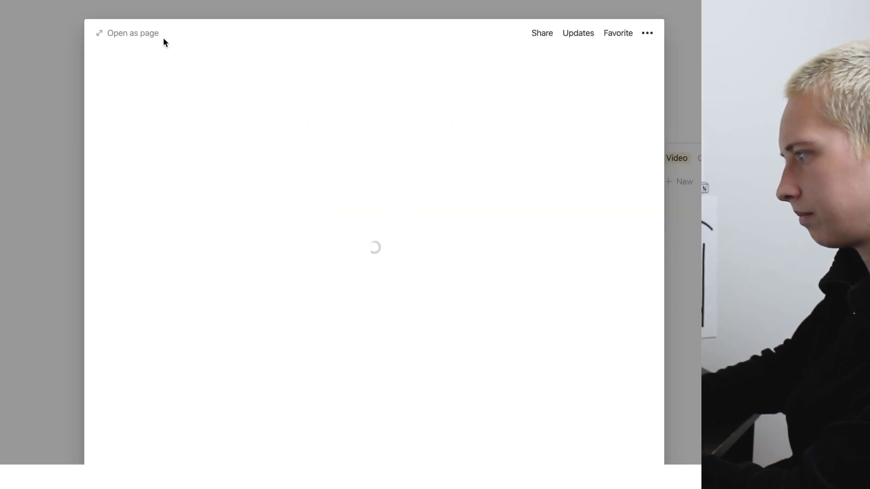
{"action": "left_click", "coordinate": [281, 185]}
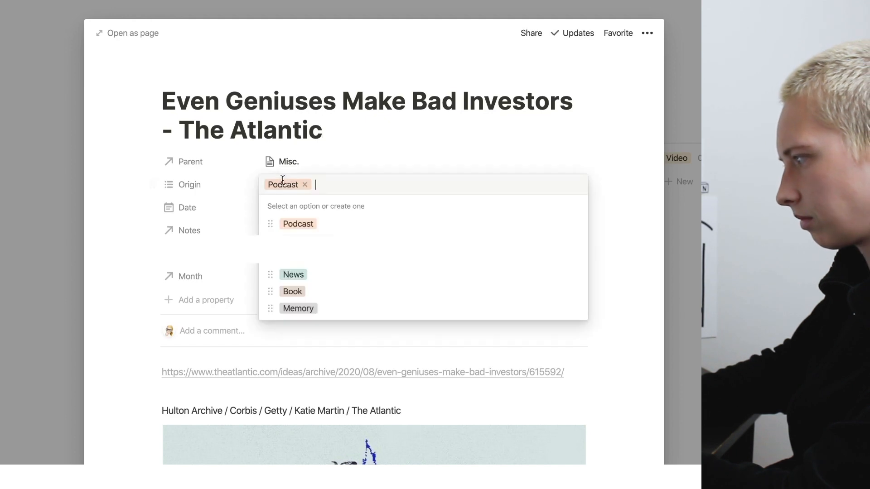
{"action": "type", "text": "Webclipper"}
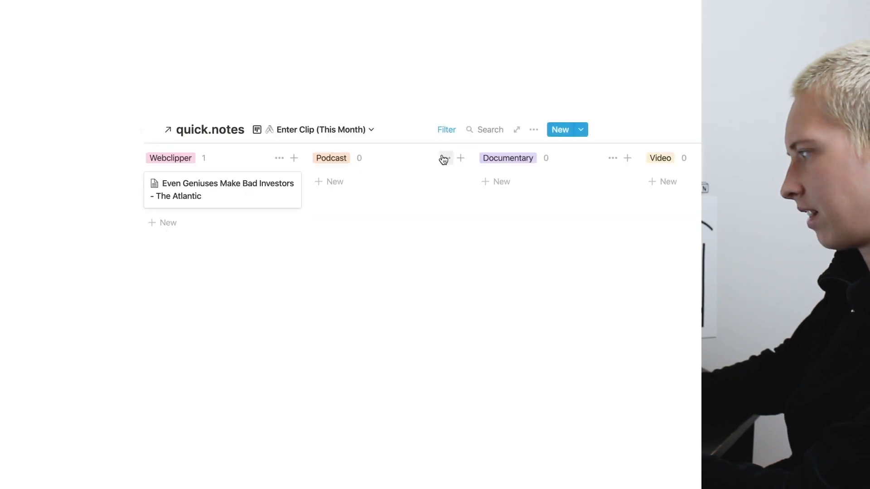
Step: Hide the Podcast, Documentary, Video, News, Book and Memory columns, keeping the Webclipper column on the board
{"action": "left_click", "coordinate": [444, 158]}
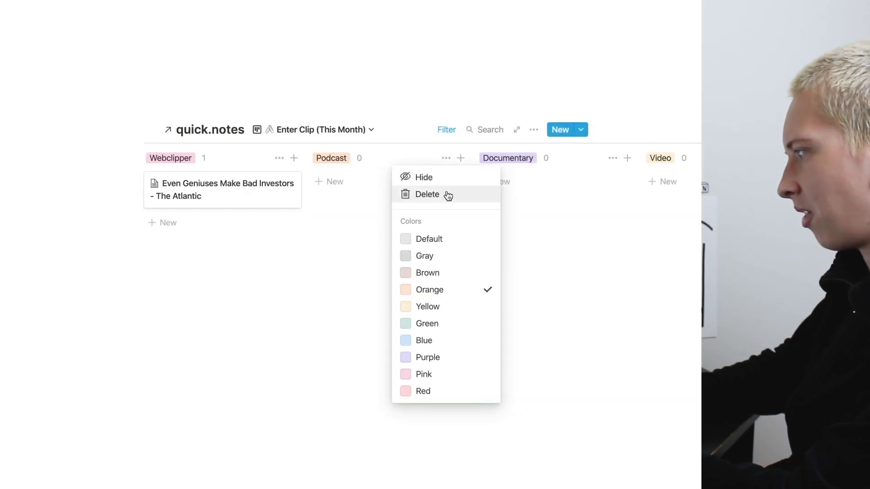
{"action": "left_click", "coordinate": [450, 178]}
{"action": "left_click", "coordinate": [446, 159]}
{"action": "left_click", "coordinate": [448, 180]}
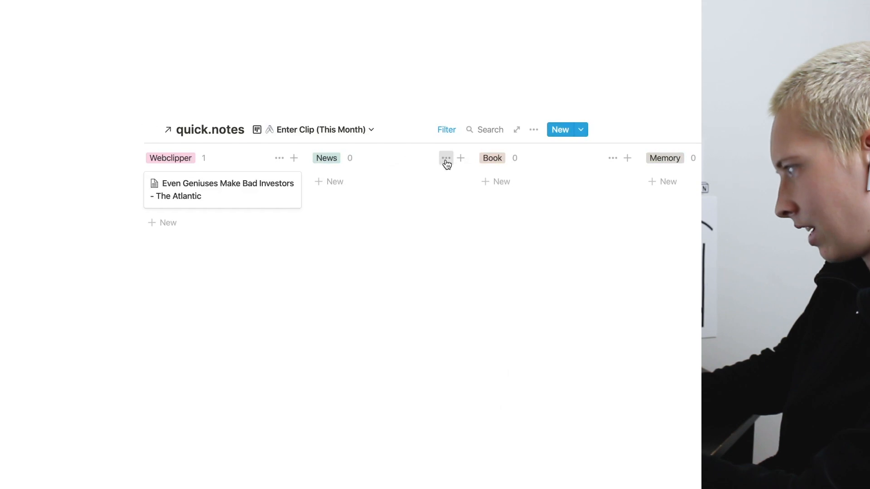
{"action": "left_click", "coordinate": [447, 159]}
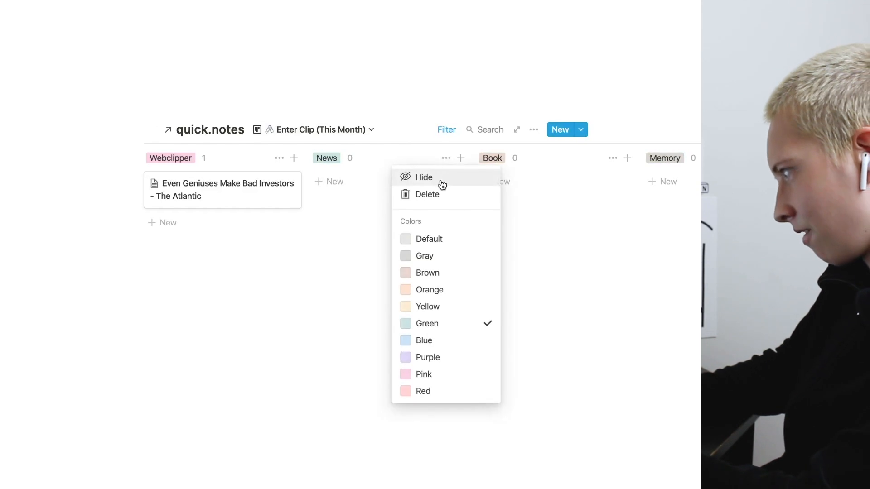
{"action": "left_click", "coordinate": [441, 181]}
{"action": "left_click", "coordinate": [438, 183]}
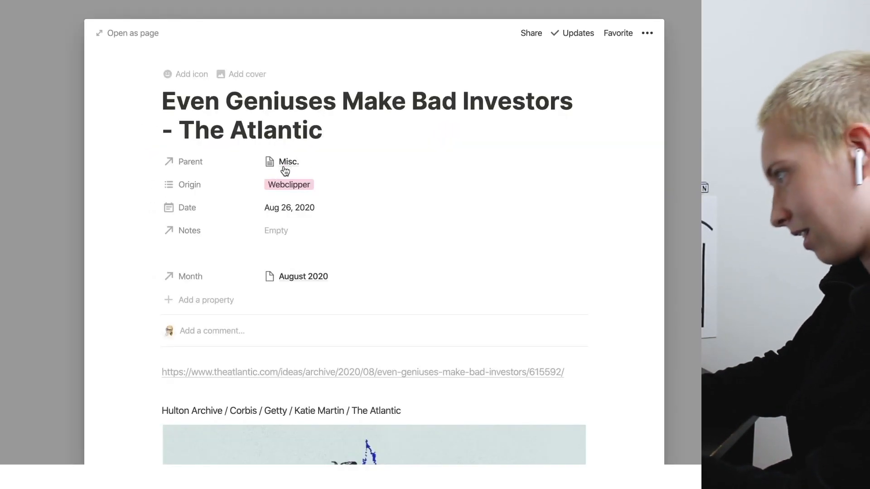
Step: Examine the article's Month relation and the quick.notes relation on the linked August 2020 page, then return to the board
{"action": "left_click", "coordinate": [286, 276]}
{"action": "left_click", "coordinate": [316, 315]}
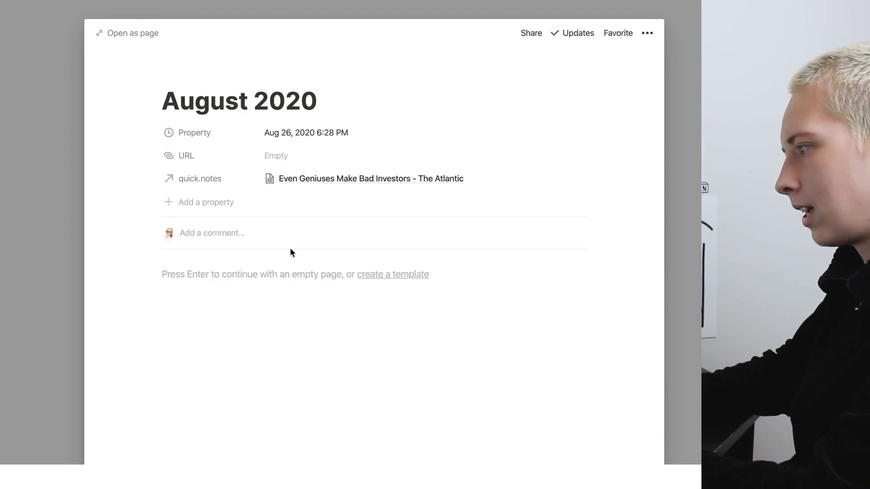
{"action": "left_click", "coordinate": [317, 183]}
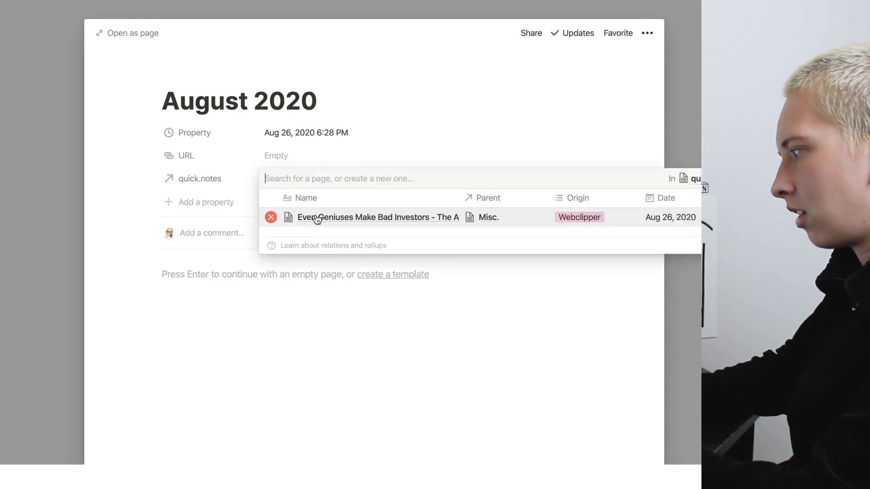
{"action": "left_click", "coordinate": [96, 181]}
{"action": "left_click", "coordinate": [25, 175]}
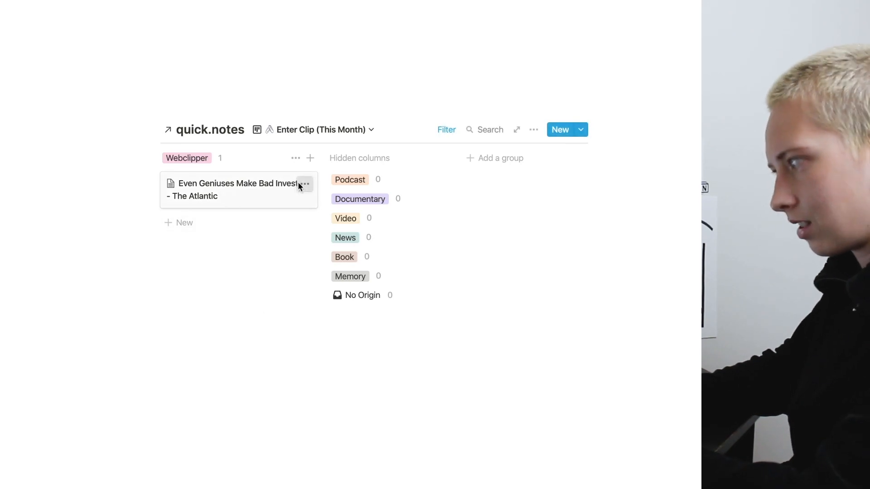
Step: Delete the article's card from the board and save the Atlantic article again from the browser with the Notion Web Clipper
{"action": "left_click", "coordinate": [305, 184]}
{"action": "left_click", "coordinate": [334, 226]}
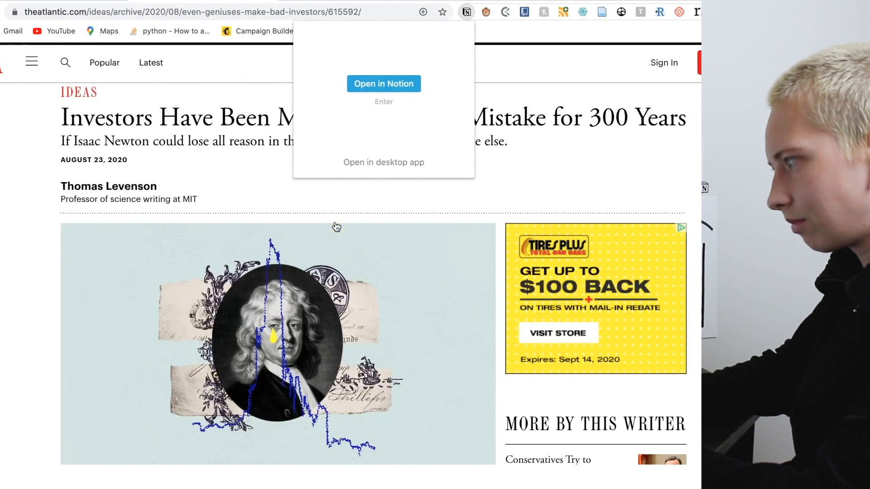
{"action": "left_click", "coordinate": [245, 155]}
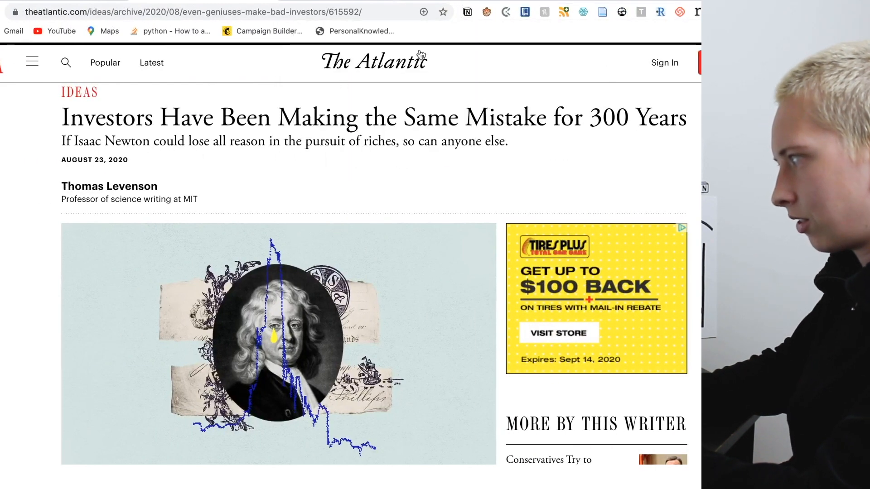
{"action": "left_click", "coordinate": [467, 12]}
{"action": "left_click", "coordinate": [342, 86]}
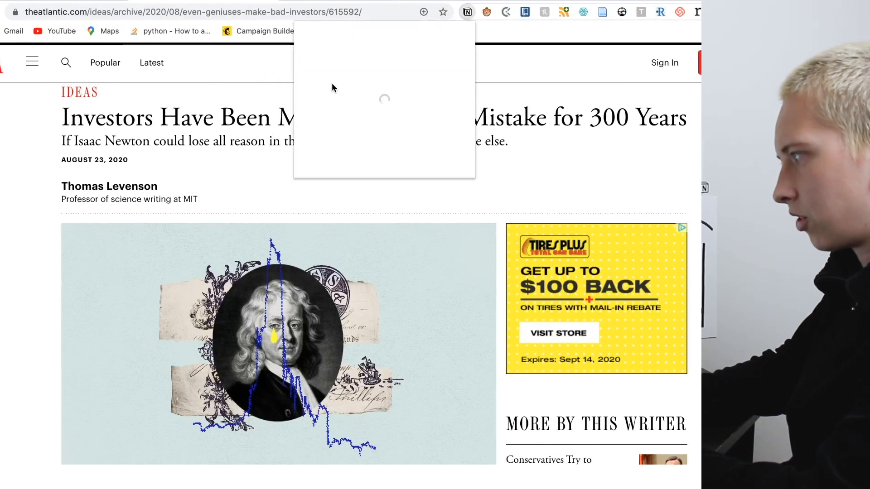
{"action": "key", "text": "Return"}
Step: Move the newly clipped page into the board's Webclipper column and open the August 2020 page from its Month relation
{"action": "left_click_drag", "start_coordinate": [154, 348], "coordinate": [185, 207]}
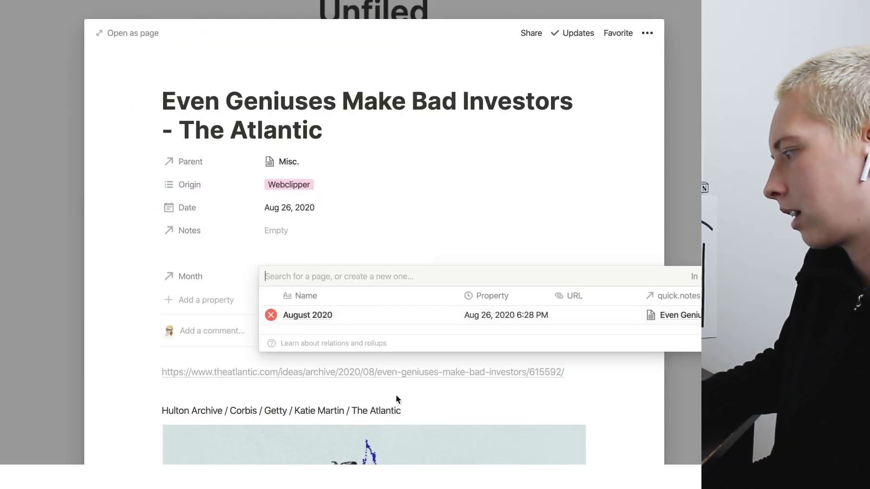
{"action": "left_click", "coordinate": [305, 319]}
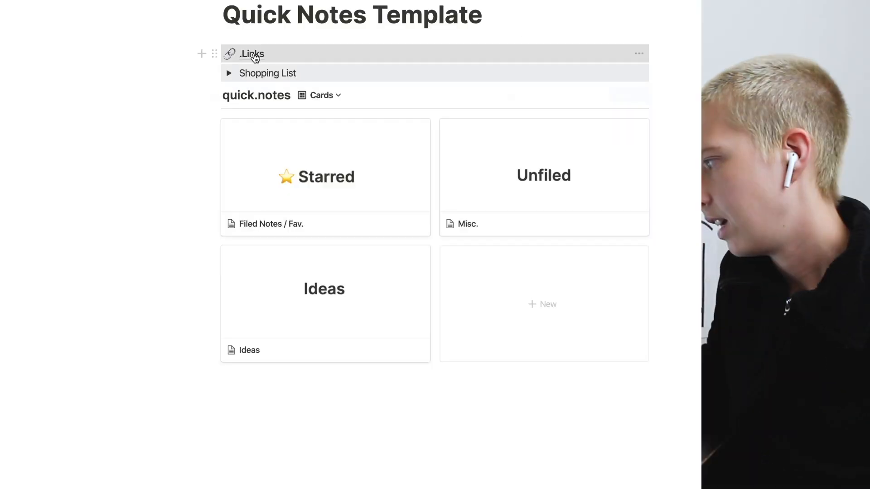
Step: Open the template's .Links database and add a gallery view to it
{"action": "left_click", "coordinate": [252, 54]}
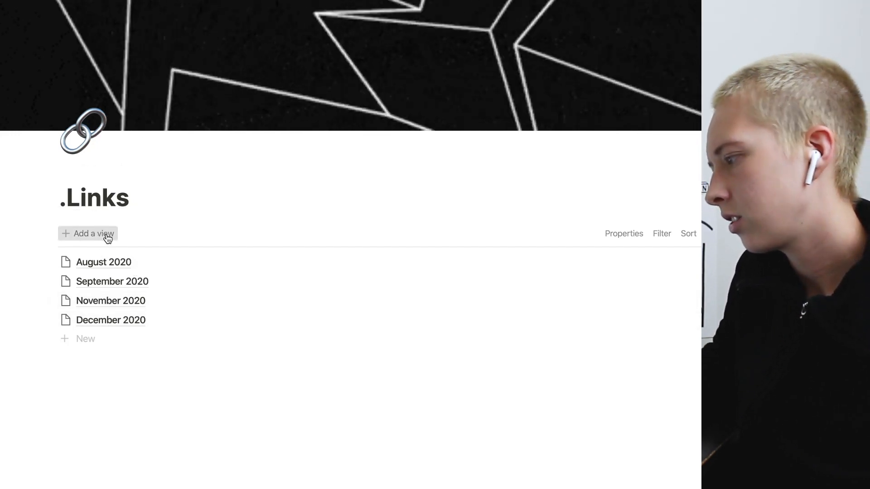
{"action": "left_click", "coordinate": [106, 234]}
{"action": "left_click", "coordinate": [86, 442]}
{"action": "left_click", "coordinate": [90, 461]}
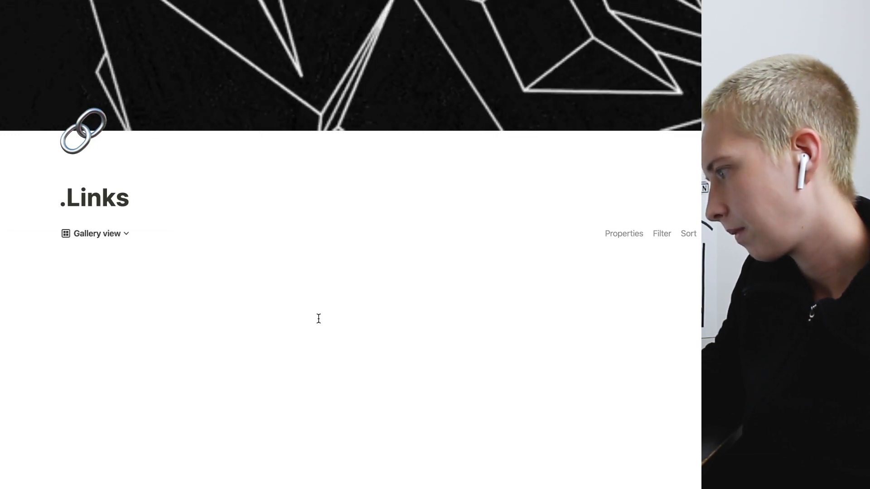
{"action": "scroll", "coordinate": [336, 210], "scroll_direction": "down", "scroll_amount": 3}
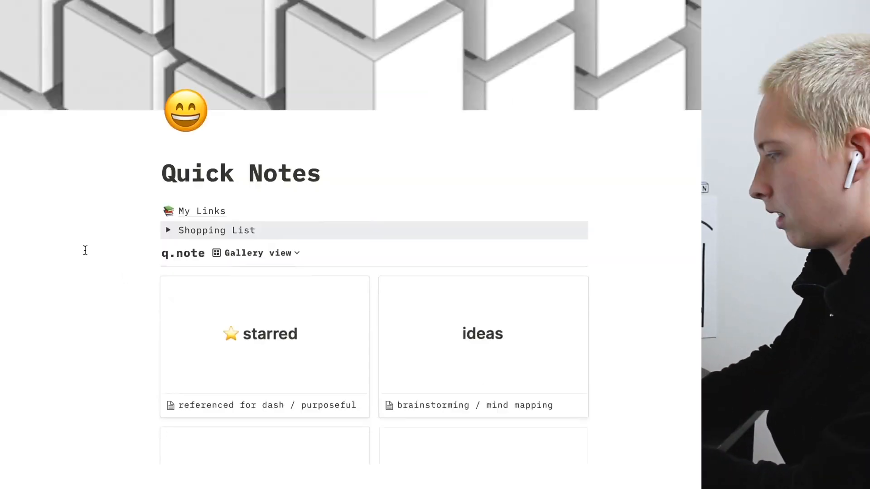
Step: Look over the original Quick Notes page, expanding and collapsing its Shopping List toggle
{"action": "scroll", "coordinate": [83, 248], "scroll_direction": "down", "scroll_amount": 3}
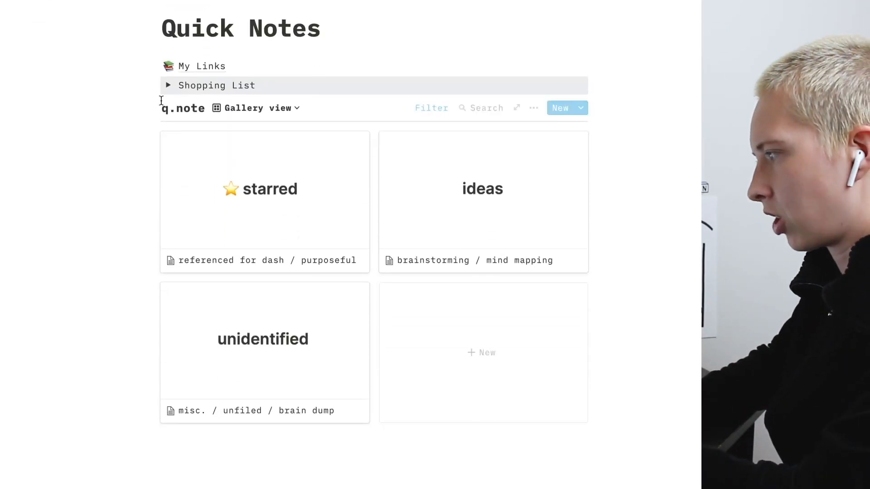
{"action": "left_click", "coordinate": [168, 85]}
{"action": "left_click", "coordinate": [168, 86]}
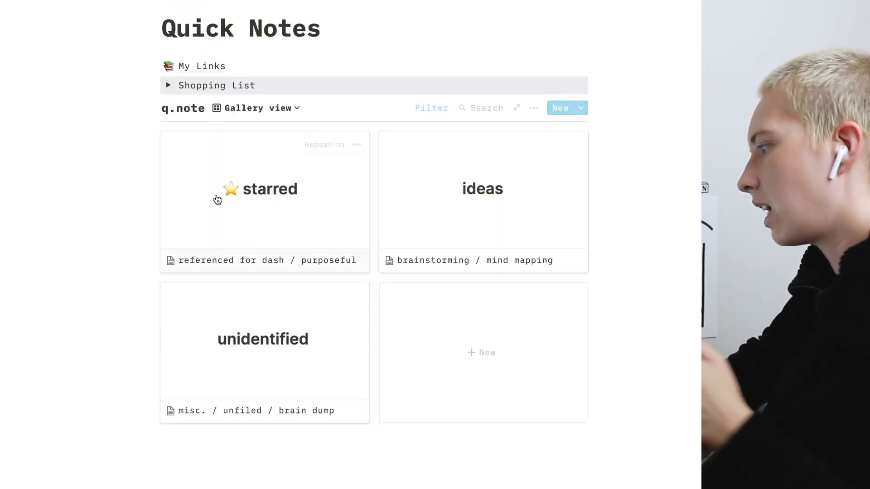
Step: Open the starred card as a full page and look over the available views of its q.note table
{"action": "left_click", "coordinate": [217, 198]}
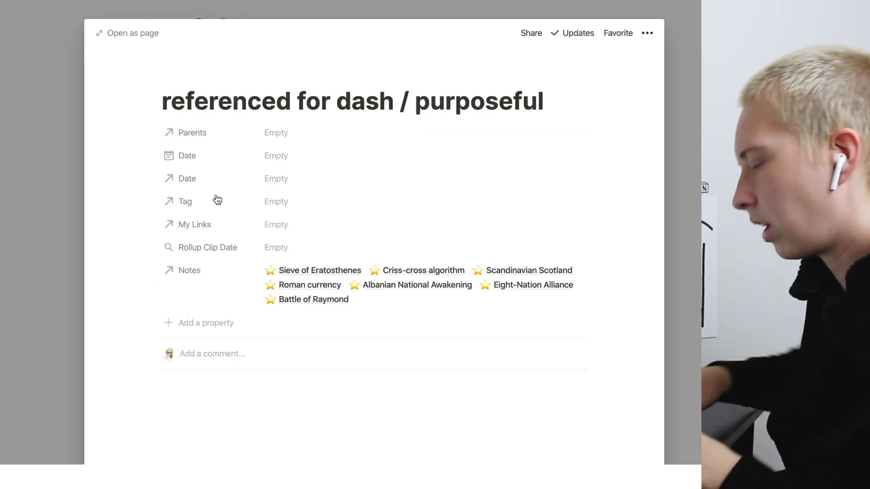
{"action": "left_click", "coordinate": [119, 34]}
{"action": "scroll", "coordinate": [72, 121], "scroll_direction": "down", "scroll_amount": 3}
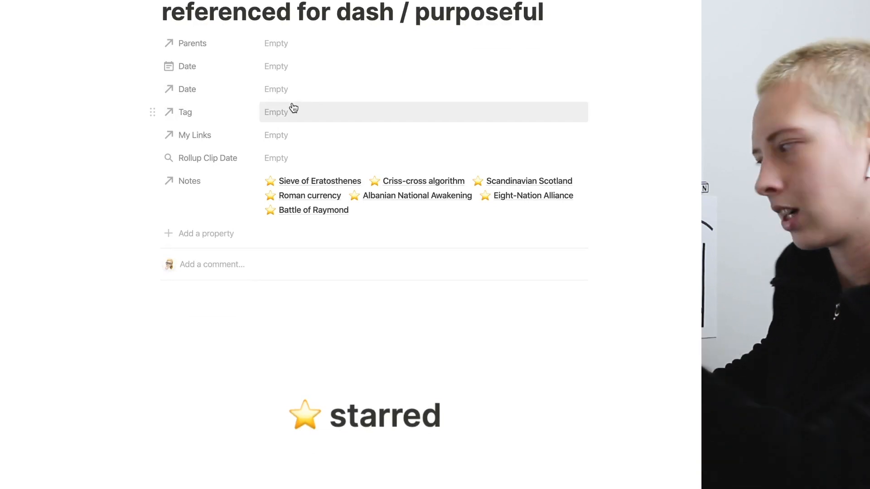
{"action": "scroll", "coordinate": [112, 355], "scroll_direction": "down", "scroll_amount": 10}
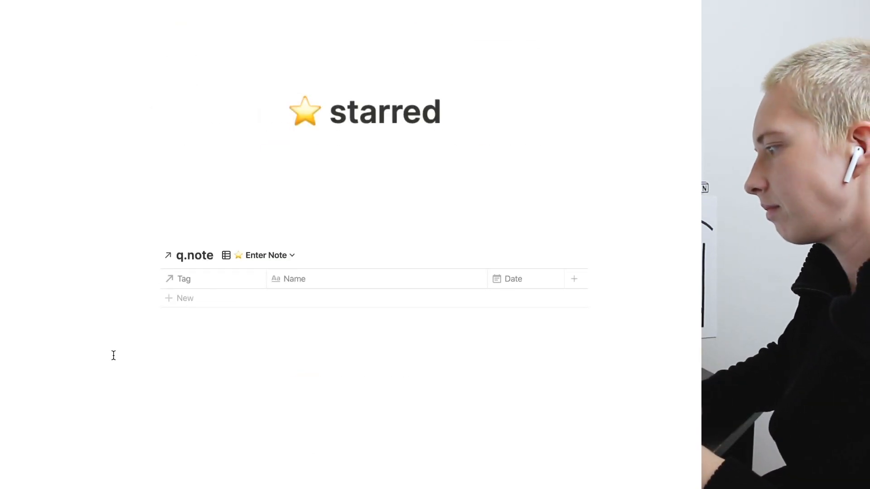
{"action": "left_click", "coordinate": [261, 254]}
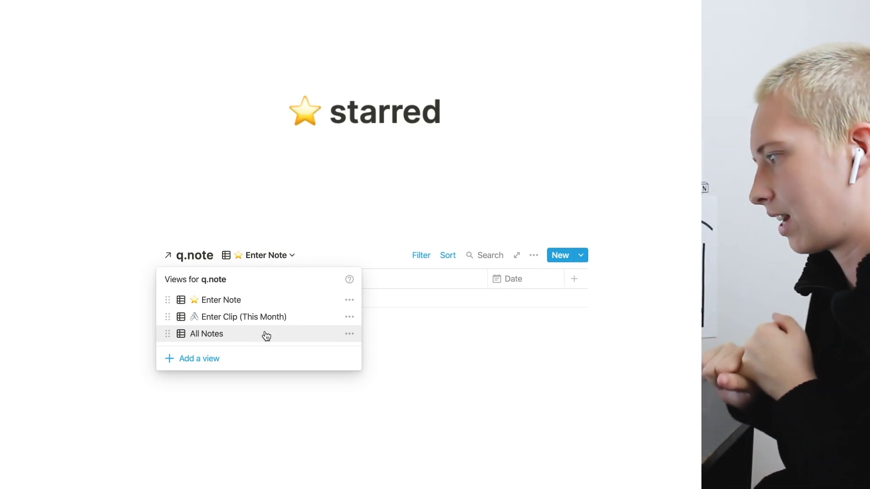
{"action": "left_click", "coordinate": [93, 278]}
{"action": "scroll", "coordinate": [92, 278], "scroll_direction": "up", "scroll_amount": 7}
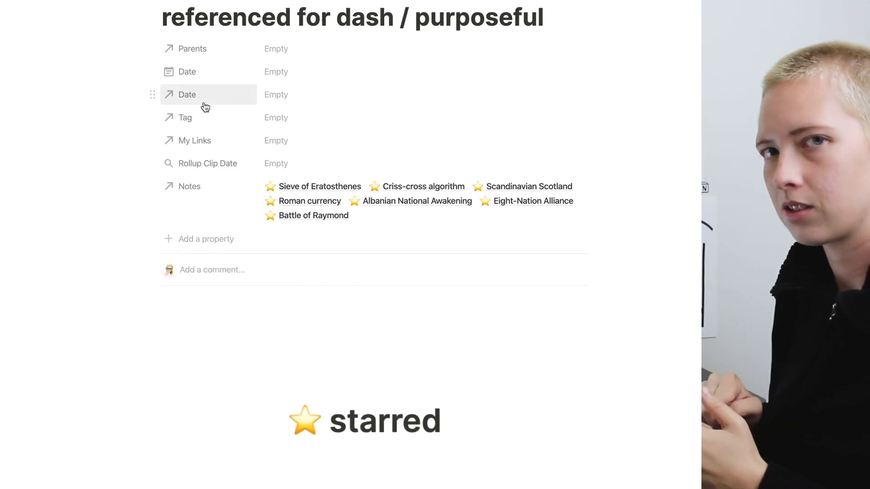
Step: Examine the page's two Date properties and the filters of the q.note table's Enter Note view
{"action": "left_click", "coordinate": [288, 72]}
{"action": "left_click", "coordinate": [90, 130]}
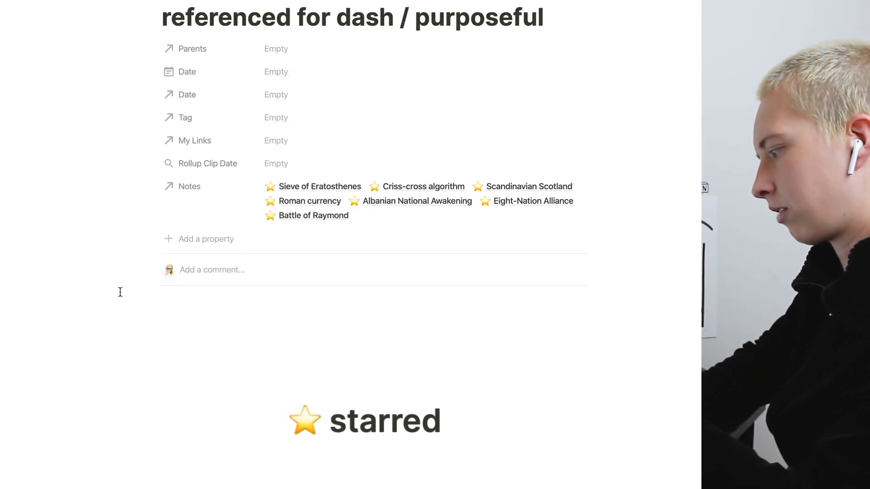
{"action": "scroll", "coordinate": [120, 291], "scroll_direction": "down", "scroll_amount": 6}
{"action": "left_click", "coordinate": [420, 256]}
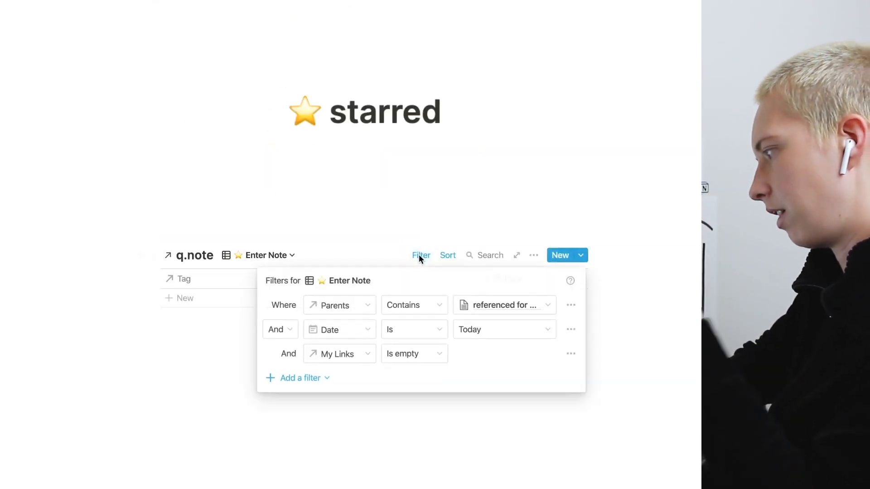
{"action": "left_click", "coordinate": [116, 258]}
{"action": "scroll", "coordinate": [82, 295], "scroll_direction": "up", "scroll_amount": 8}
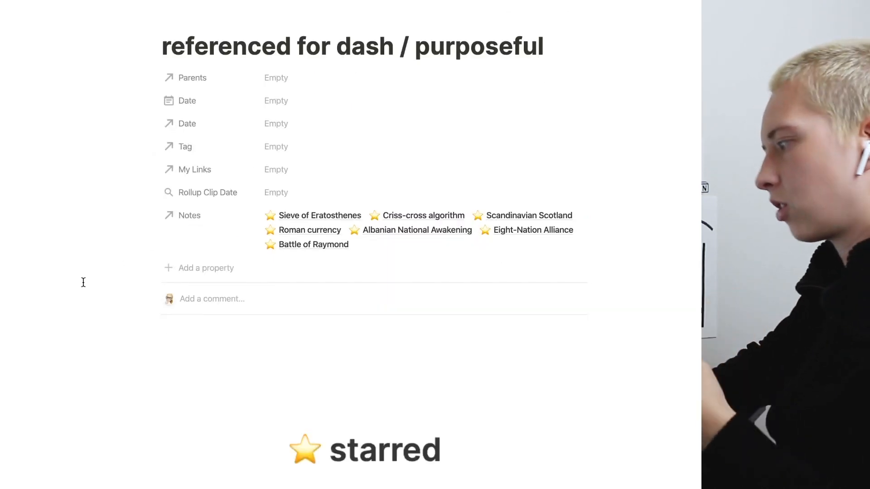
{"action": "scroll", "coordinate": [239, 164], "scroll_direction": "down", "scroll_amount": 1}
{"action": "left_click", "coordinate": [297, 88]}
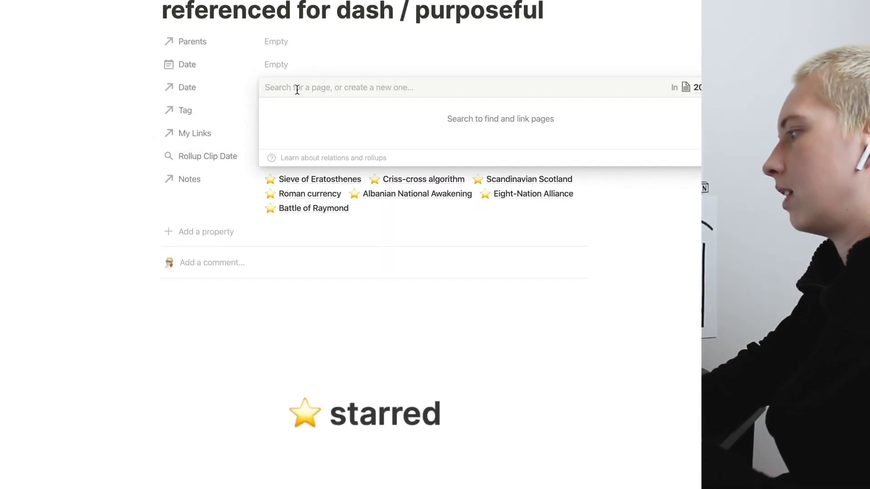
{"action": "left_click", "coordinate": [159, 98]}
{"action": "scroll", "coordinate": [270, 261], "scroll_direction": "down", "scroll_amount": 7}
Step: Switch the q.note table to the All Notes view and open the Sieve of Eratosthenes note
{"action": "left_click", "coordinate": [269, 257]}
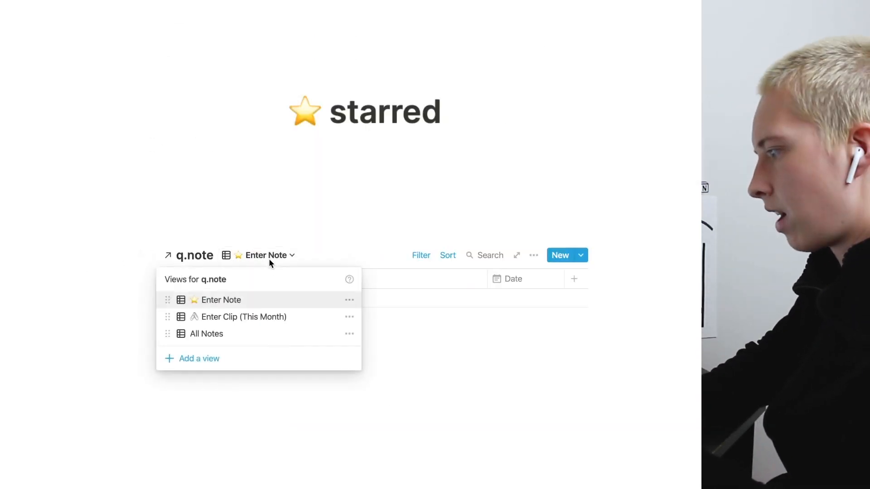
{"action": "left_click", "coordinate": [244, 332]}
{"action": "scroll", "coordinate": [452, 226], "scroll_direction": "down", "scroll_amount": 3}
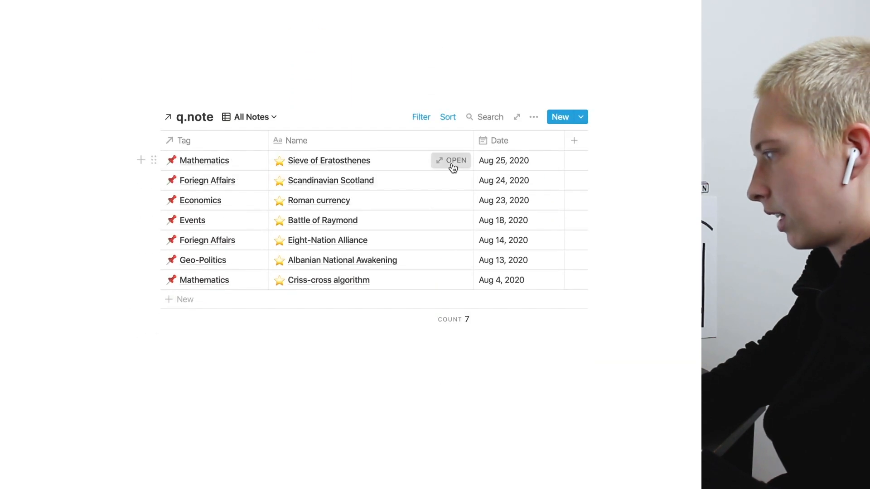
{"action": "left_click", "coordinate": [451, 167]}
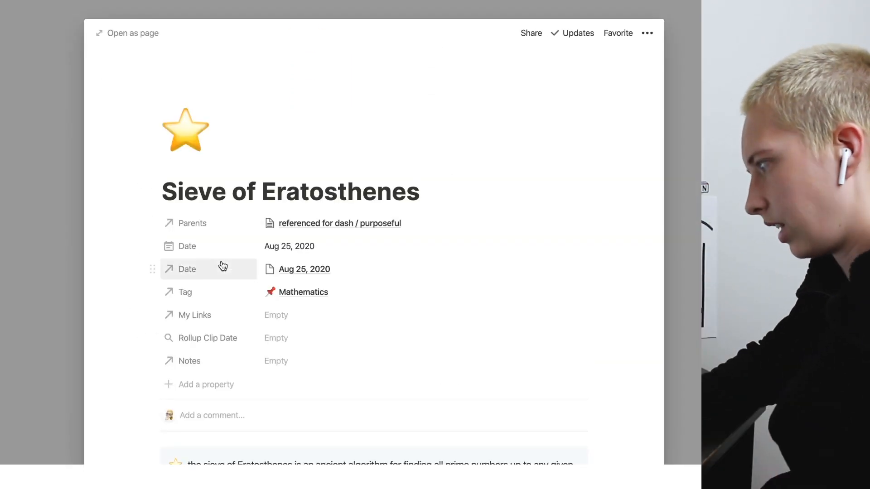
Step: Open the Aug 25, 2020 page from the note's Date relation as a full page and look over its properties
{"action": "left_click", "coordinate": [314, 277]}
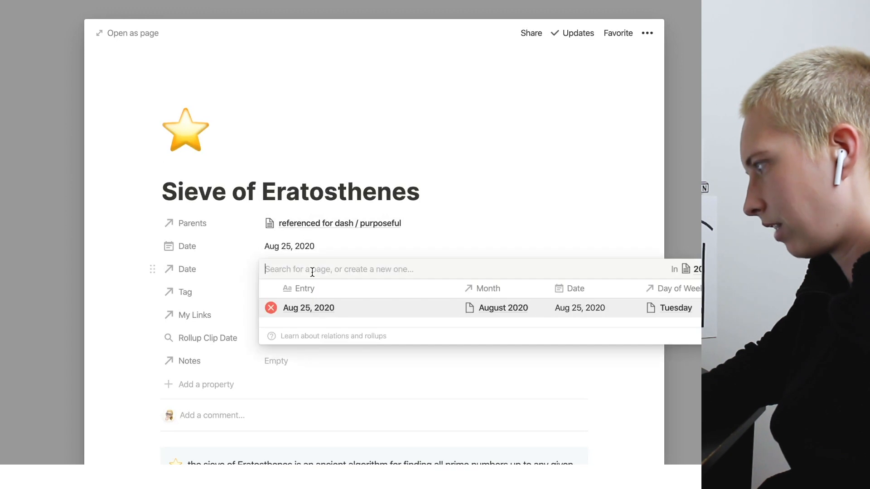
{"action": "left_click", "coordinate": [320, 310]}
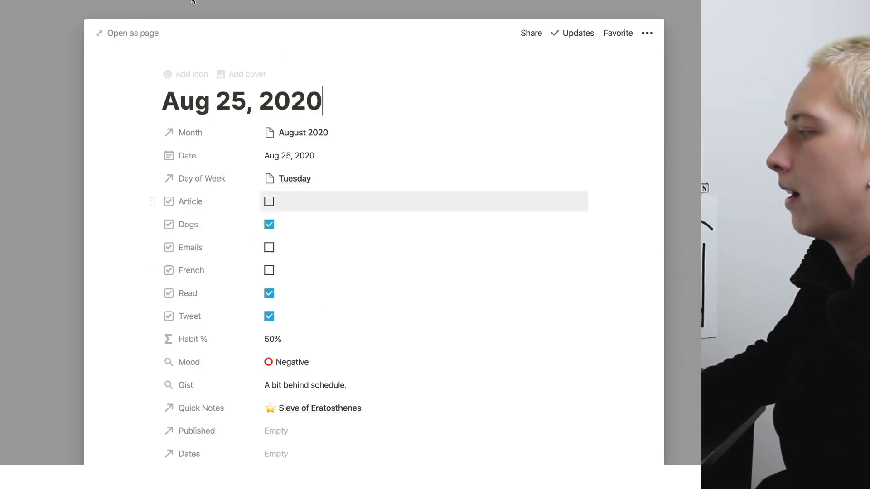
{"action": "left_click", "coordinate": [124, 37]}
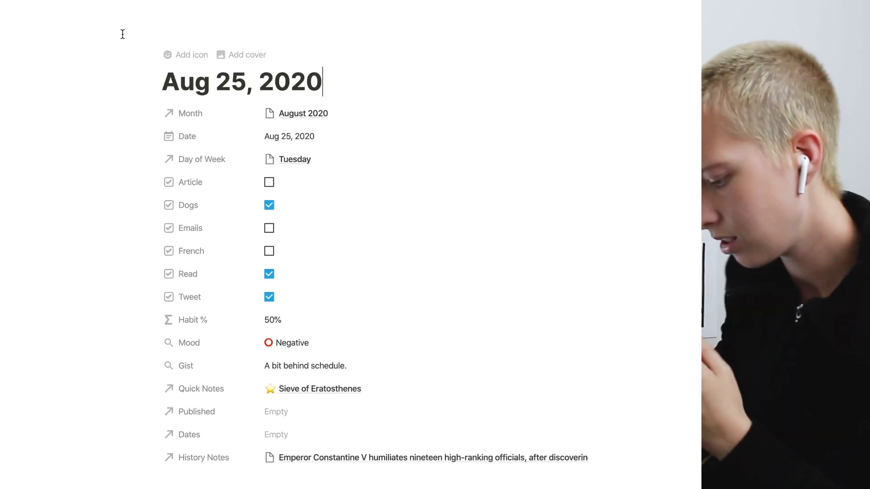
{"action": "scroll", "coordinate": [123, 34], "scroll_direction": "down", "scroll_amount": 3}
{"action": "scroll", "coordinate": [122, 34], "scroll_direction": "up", "scroll_amount": 1}
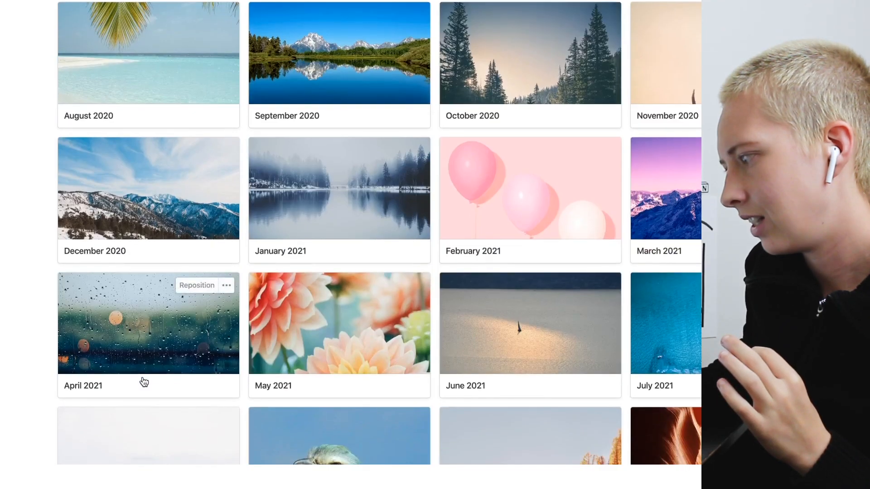
Step: Switch the 2020/2021 database in Daily Docs to the August 2020 view
{"action": "scroll", "coordinate": [144, 382], "scroll_direction": "up", "scroll_amount": 2}
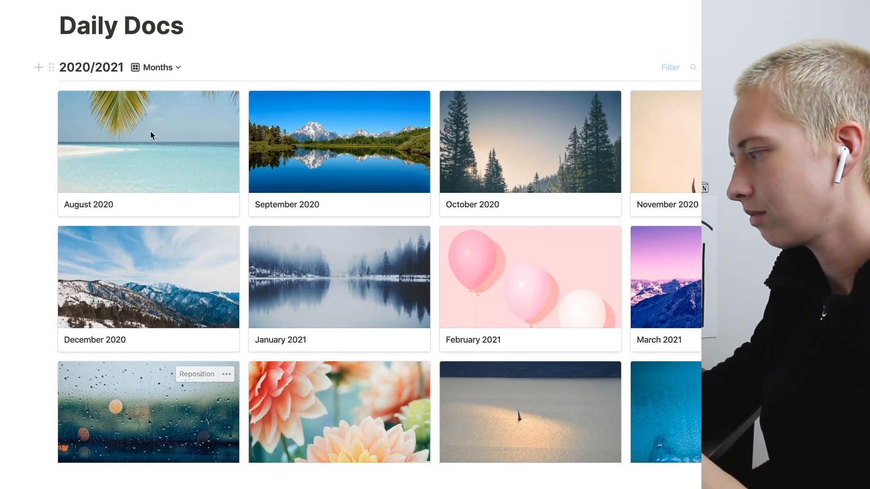
{"action": "left_click", "coordinate": [151, 67]}
{"action": "left_click", "coordinate": [113, 145]}
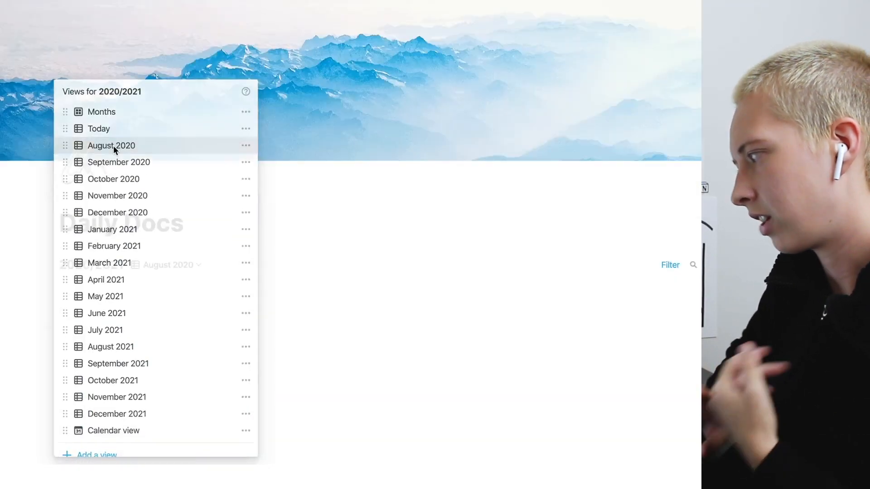
{"action": "scroll", "coordinate": [145, 230], "scroll_direction": "down", "scroll_amount": 4}
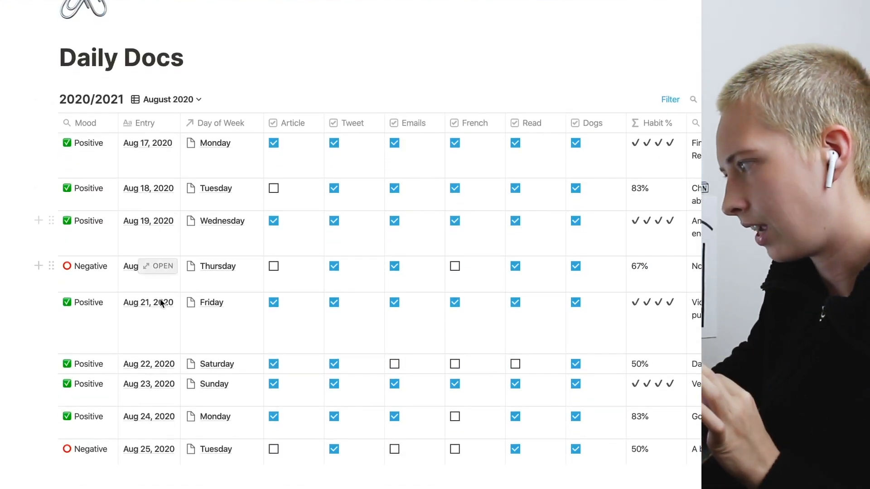
Step: Look over the August 2020 daily entries, previewing the Aug 17, 2020 entry, and check the database's list of views
{"action": "scroll", "coordinate": [161, 190], "scroll_direction": "down", "scroll_amount": 3}
{"action": "scroll", "coordinate": [159, 169], "scroll_direction": "up", "scroll_amount": 1}
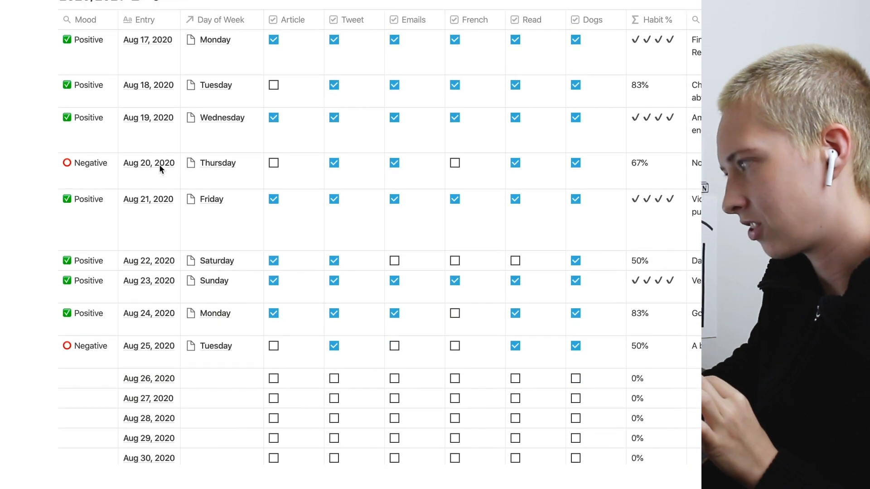
{"action": "left_click", "coordinate": [157, 40]}
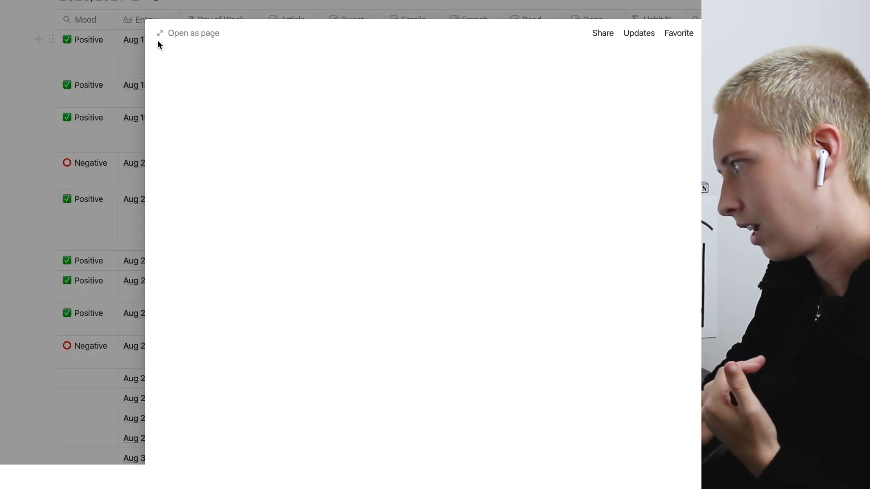
{"action": "left_click", "coordinate": [91, 161]}
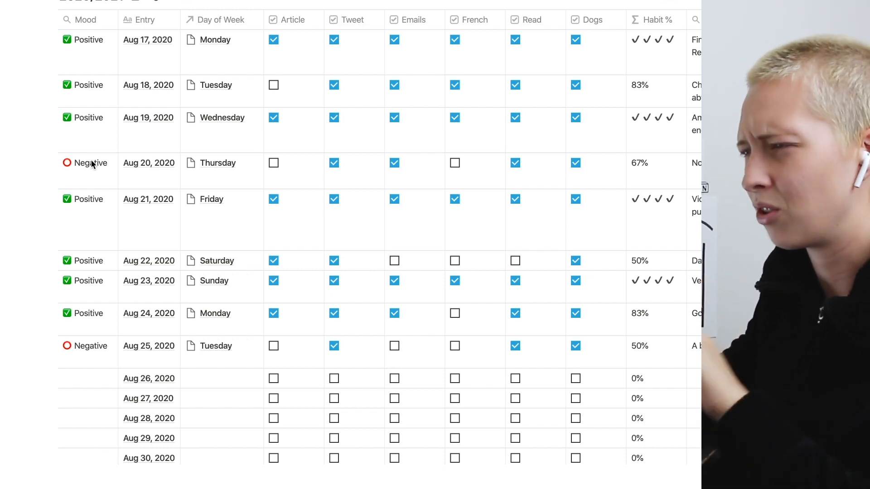
{"action": "scroll", "coordinate": [200, 195], "scroll_direction": "up", "scroll_amount": 1}
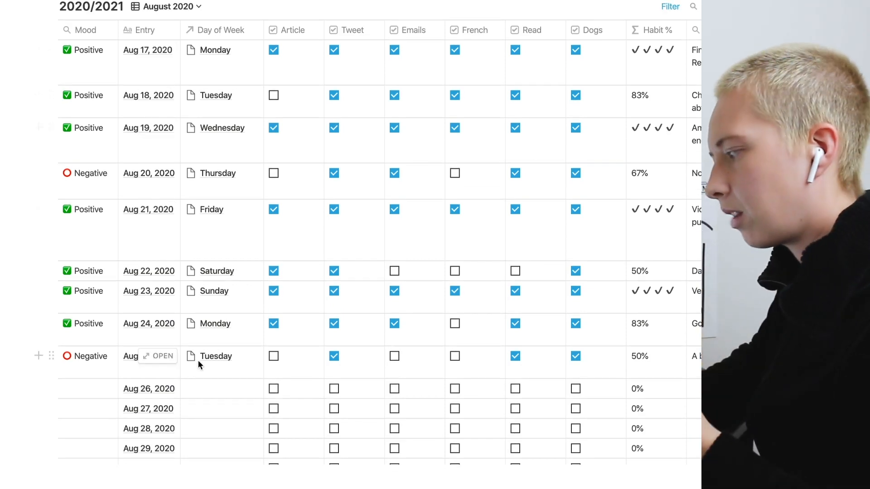
{"action": "scroll", "coordinate": [198, 362], "scroll_direction": "down", "scroll_amount": 1}
{"action": "scroll", "coordinate": [198, 362], "scroll_direction": "up", "scroll_amount": 2}
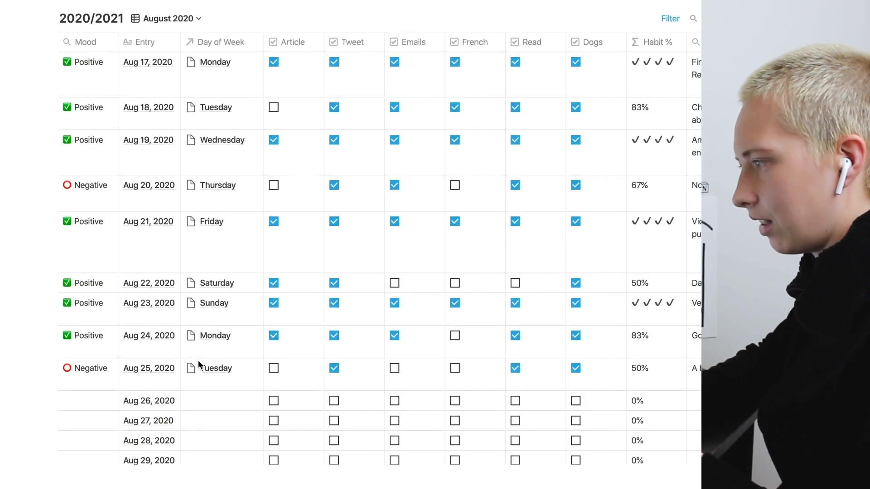
{"action": "left_click", "coordinate": [170, 18]}
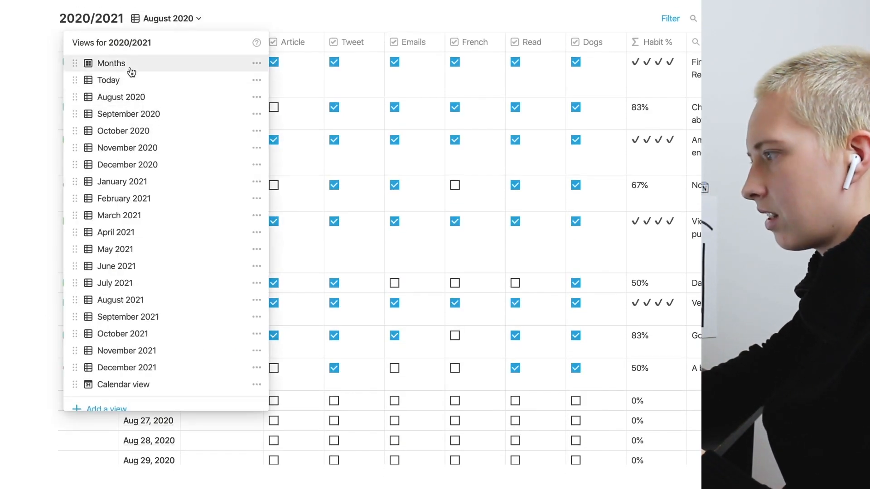
{"action": "left_click", "coordinate": [53, 81]}
{"action": "scroll", "coordinate": [162, 64], "scroll_direction": "down", "scroll_amount": 1}
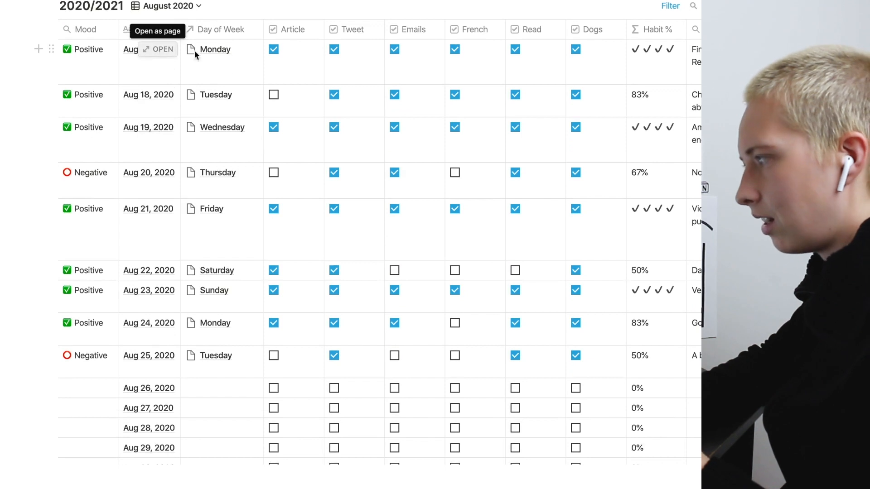
Step: View the Monday mood entry linked in the Day of Week relation of Aug 17, 2020, and return to the table
{"action": "left_click", "coordinate": [220, 50]}
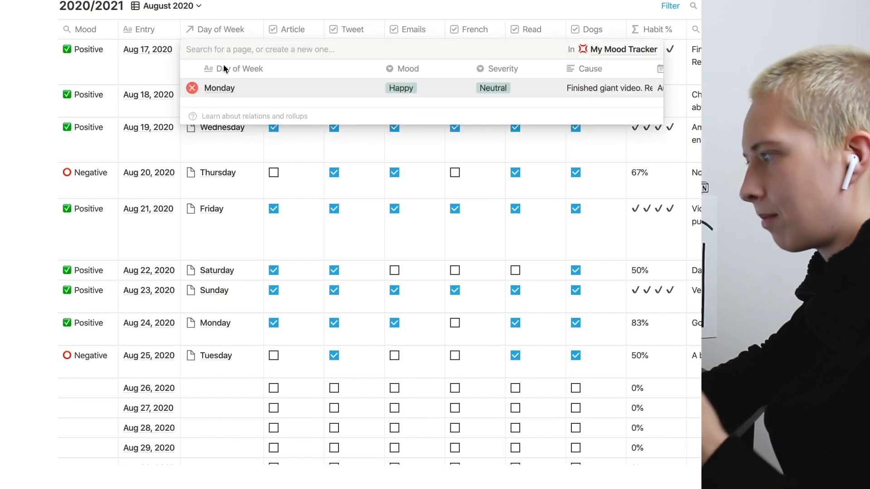
{"action": "left_click", "coordinate": [221, 88]}
{"action": "left_click_drag", "start_coordinate": [271, 102], "coordinate": [228, 101]}
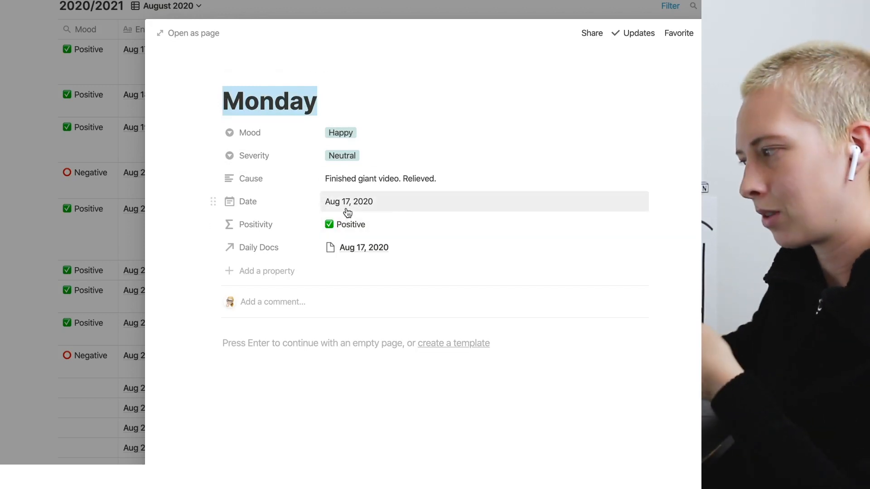
{"action": "left_click", "coordinate": [303, 100]}
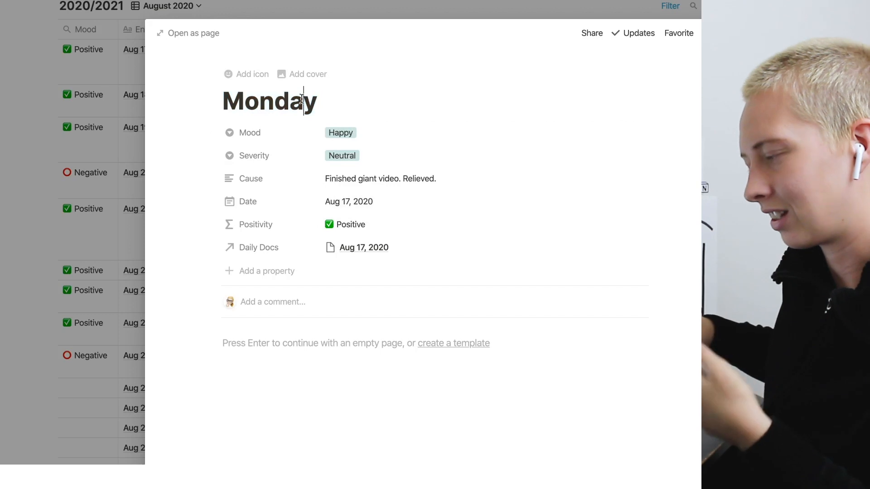
{"action": "left_click", "coordinate": [109, 180]}
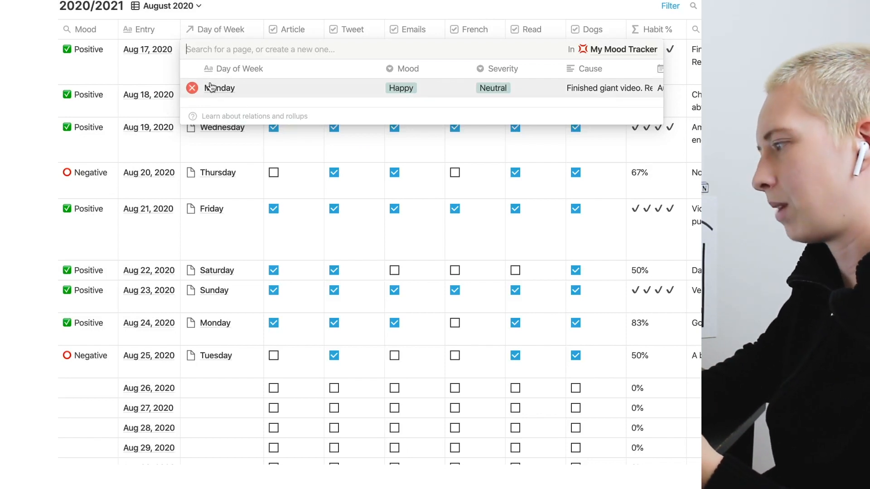
{"action": "key", "text": "Escape"}
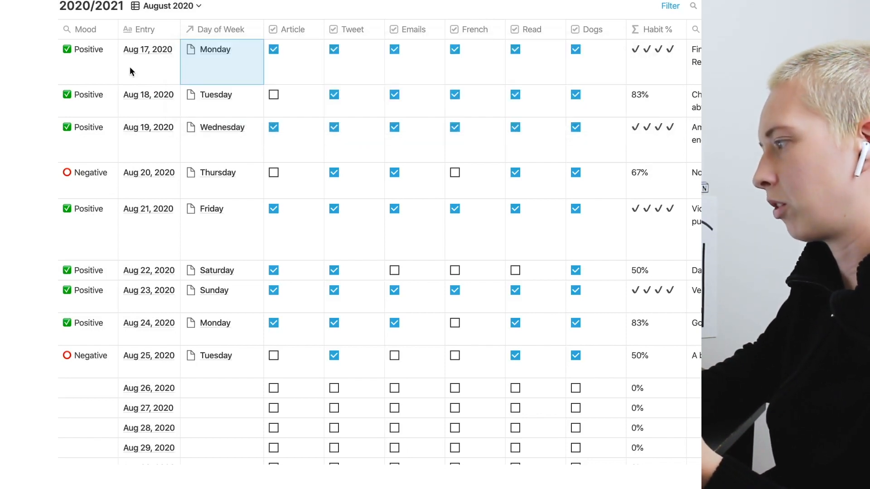
Step: Reopen the Monday mood entry, examine its Date property and Daily Docs relation, and close it
{"action": "left_click", "coordinate": [213, 52]}
{"action": "left_click", "coordinate": [218, 89]}
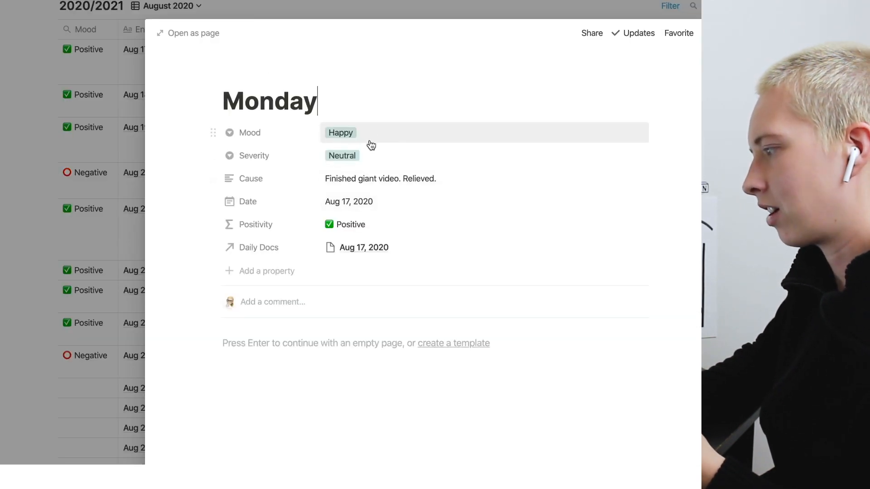
{"action": "left_click", "coordinate": [371, 203]}
{"action": "left_click", "coordinate": [459, 186]}
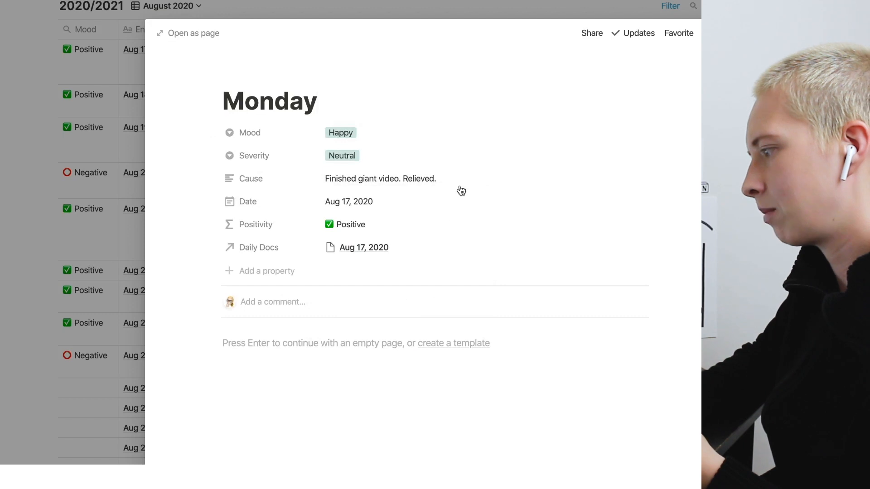
{"action": "left_click", "coordinate": [414, 249]}
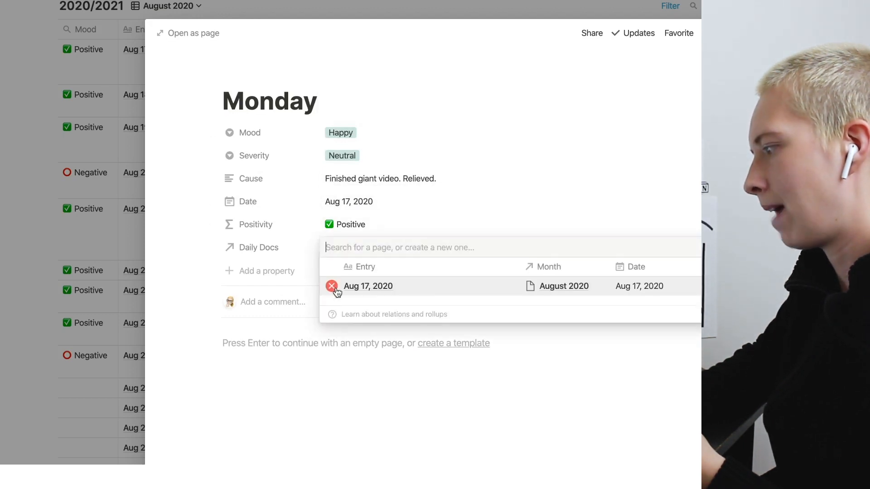
{"action": "key", "text": "Escape"}
{"action": "key", "text": "Escape"}
{"action": "key", "text": "Escape"}
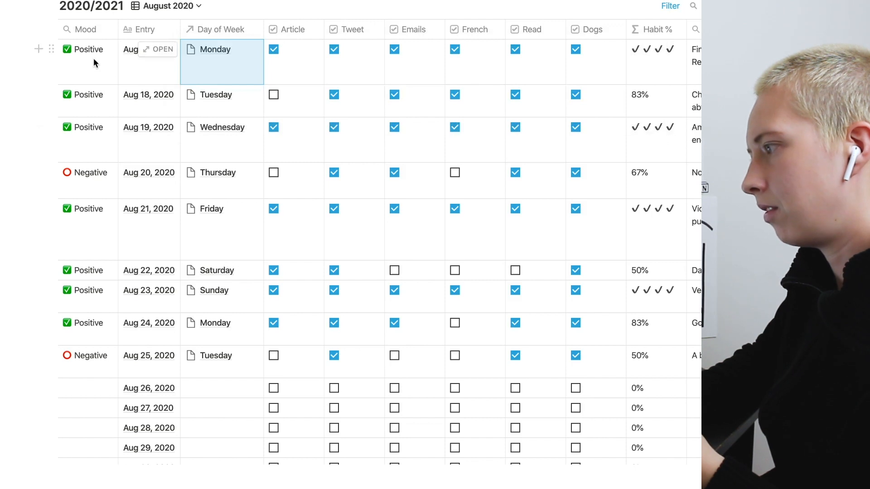
Step: Inspect the Mood rollup settings and the mood entry linked in Day of Week for Aug 17, 2020, without changing them
{"action": "left_click", "coordinate": [94, 58]}
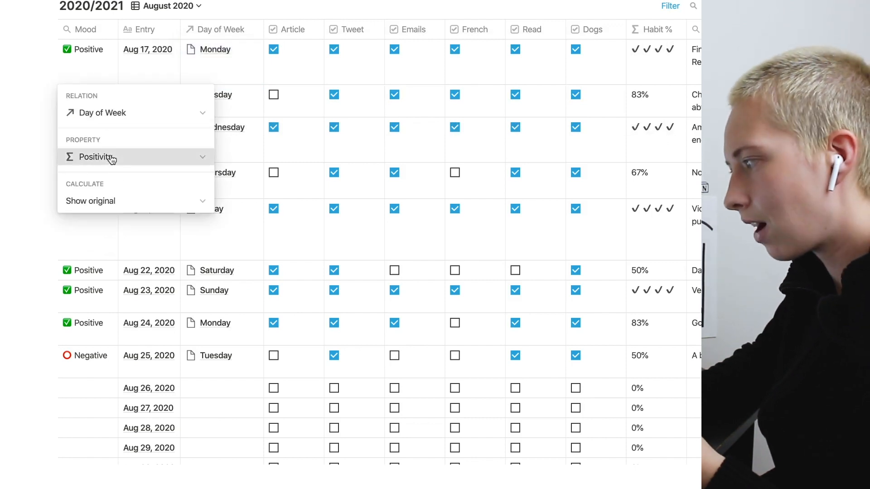
{"action": "key", "text": "Escape"}
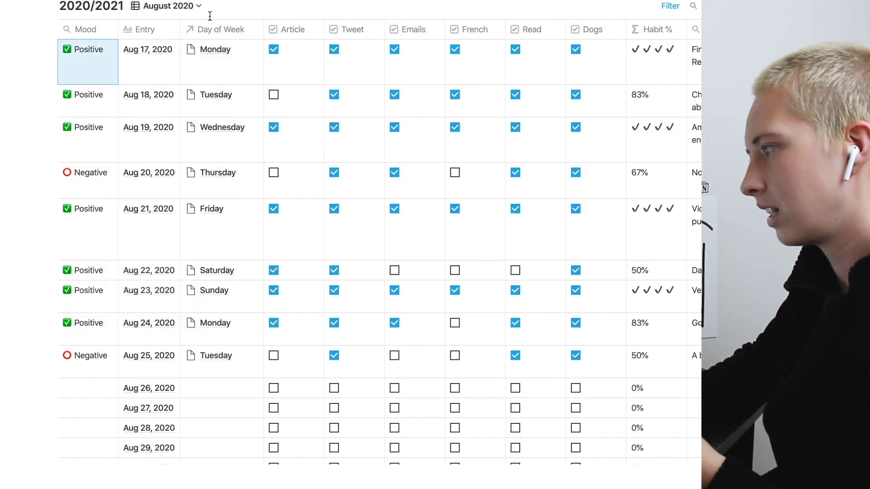
{"action": "left_click", "coordinate": [236, 48]}
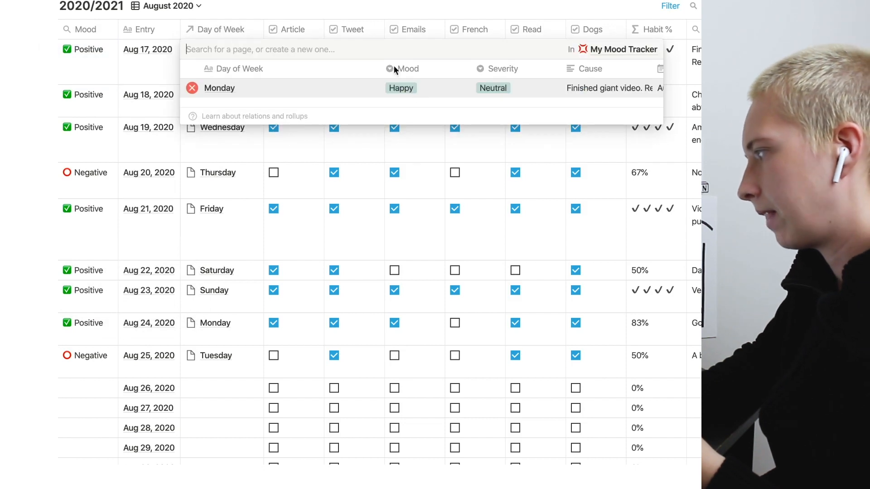
{"action": "scroll", "coordinate": [410, 97], "scroll_direction": "right", "scroll_amount": 5}
{"action": "left_click", "coordinate": [53, 100]}
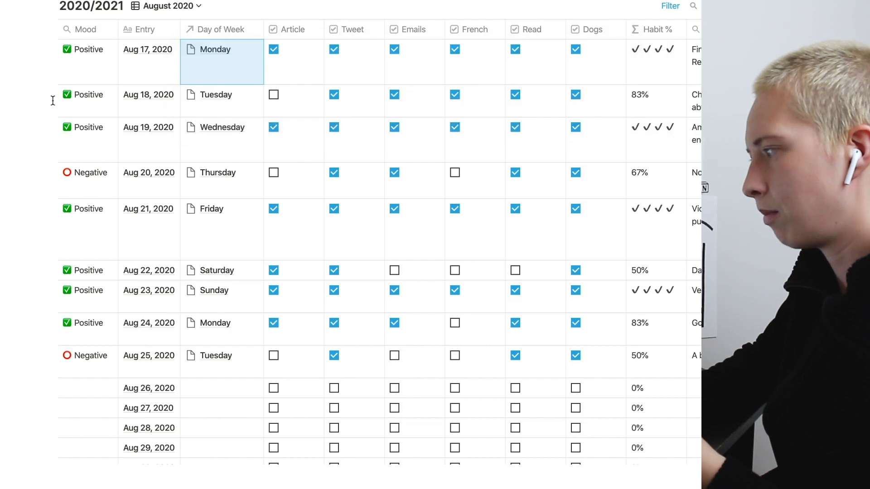
Step: Examine the Gist text pulled in for the August days, return to the Mood column and clear the cell selection
{"action": "scroll", "coordinate": [565, 83], "scroll_direction": "right", "scroll_amount": 5}
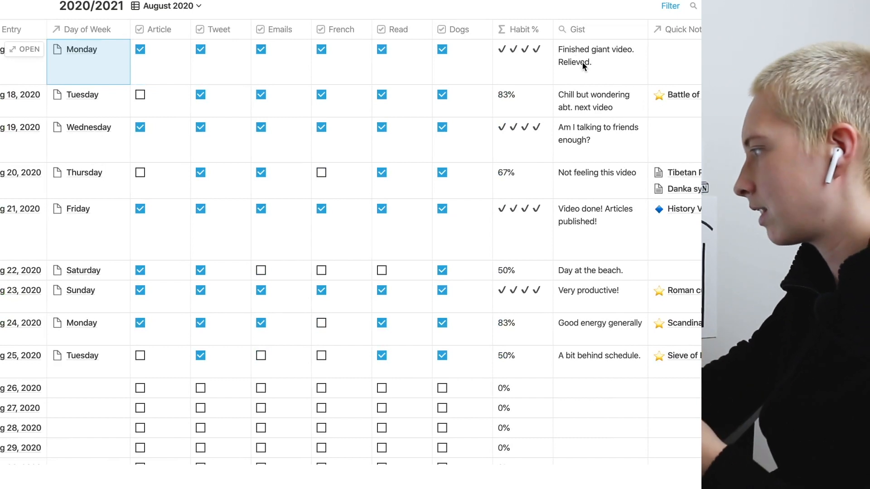
{"action": "scroll", "coordinate": [647, 68], "scroll_direction": "right", "scroll_amount": 2}
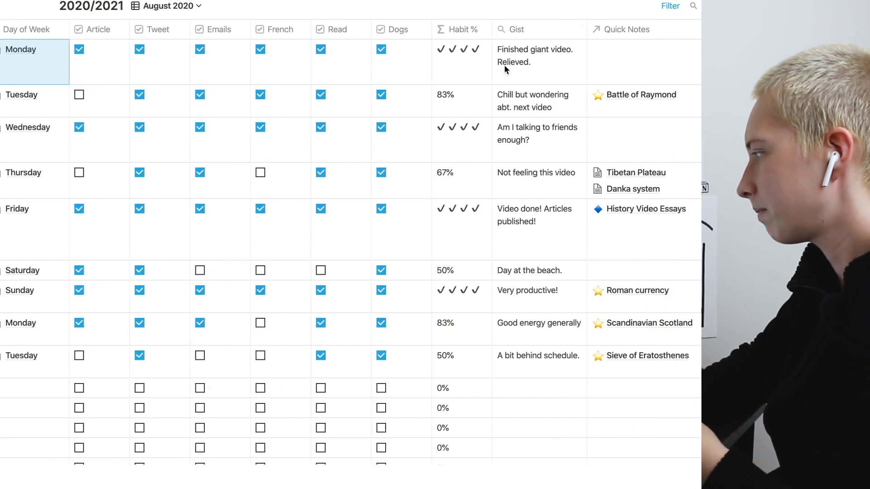
{"action": "scroll", "coordinate": [504, 65], "scroll_direction": "left", "scroll_amount": 5}
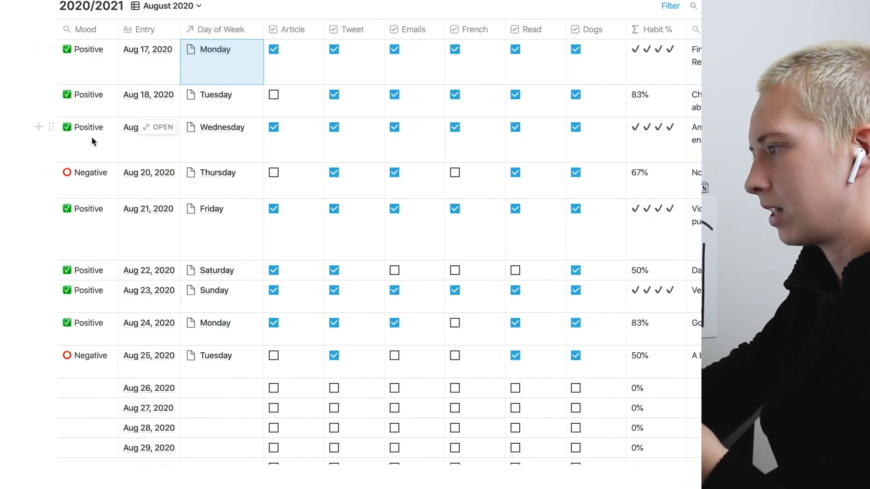
{"action": "left_click", "coordinate": [36, 142]}
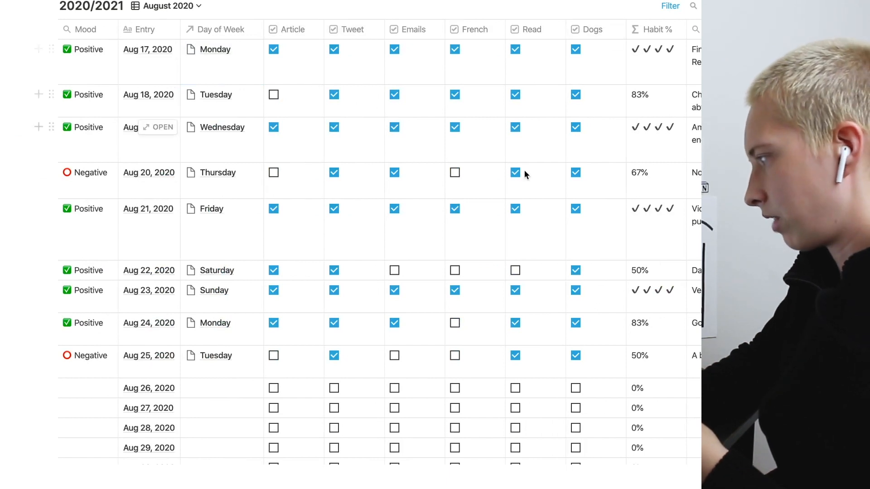
Step: View the Habit % formula from the Aug 17, 2020 row and close it without editing
{"action": "scroll", "coordinate": [524, 175], "scroll_direction": "down", "scroll_amount": 2}
{"action": "scroll", "coordinate": [525, 174], "scroll_direction": "up", "scroll_amount": 2}
{"action": "left_click", "coordinate": [647, 71]}
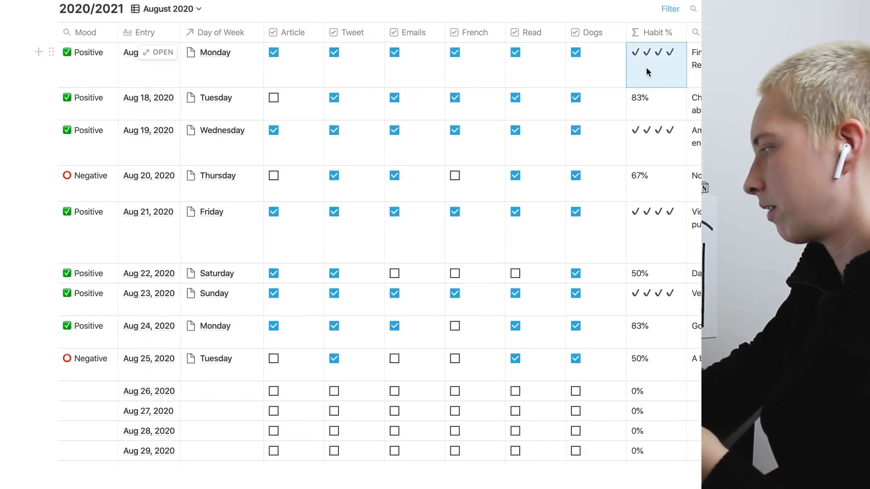
{"action": "left_click", "coordinate": [646, 67]}
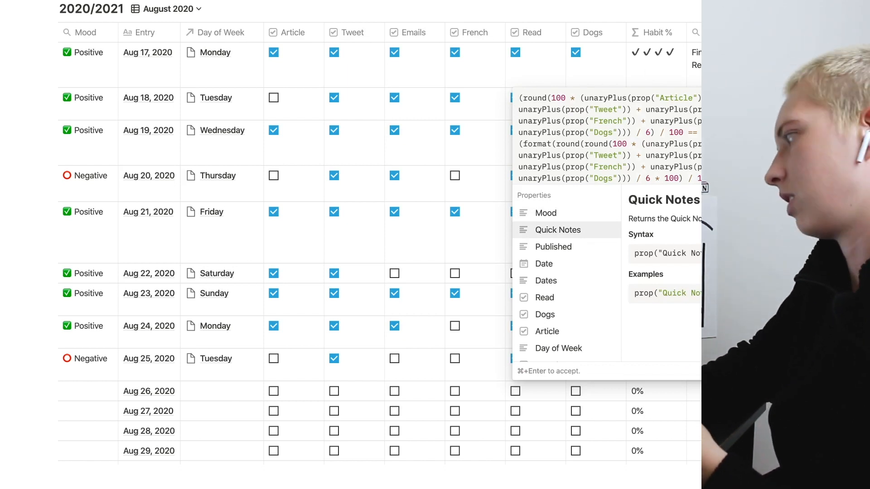
{"action": "key", "text": "Escape"}
Step: Look over the Quick Notes and Published relations of the August 2020 entries and return to the first columns
{"action": "scroll", "coordinate": [403, 173], "scroll_direction": "right", "scroll_amount": 10}
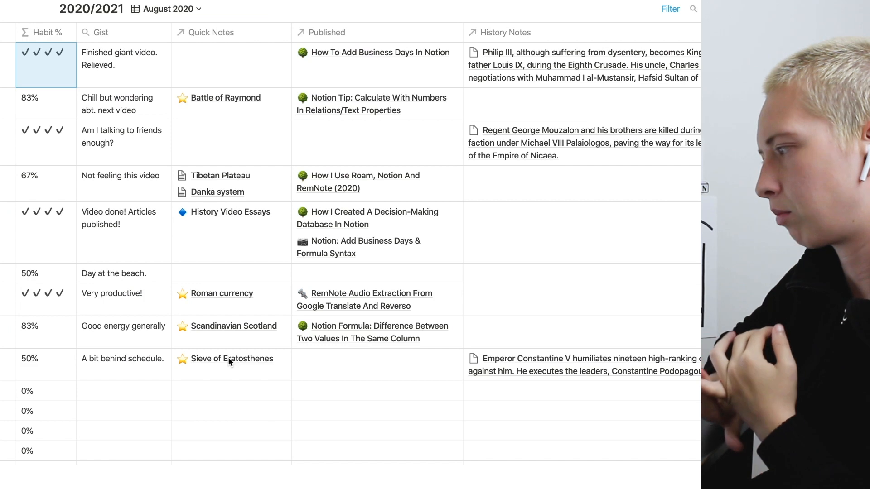
{"action": "scroll", "coordinate": [220, 320], "scroll_direction": "left", "scroll_amount": 10}
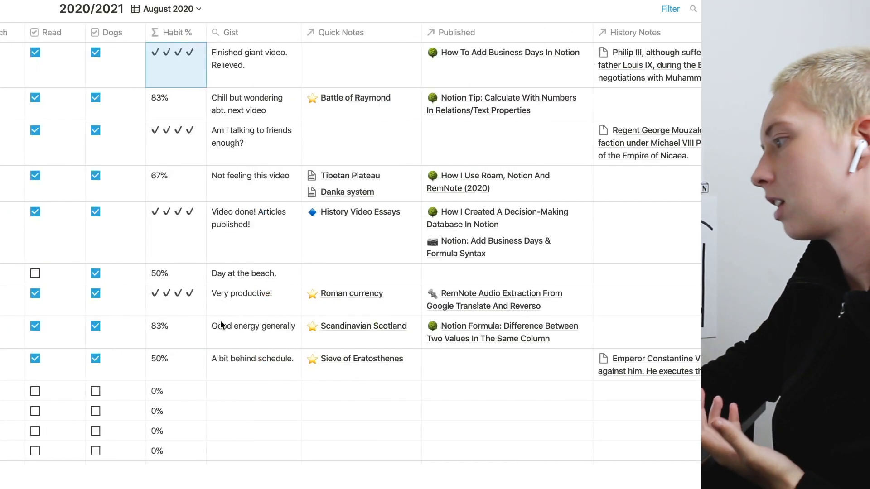
{"action": "scroll", "coordinate": [345, 184], "scroll_direction": "right", "scroll_amount": 10}
{"action": "scroll", "coordinate": [364, 158], "scroll_direction": "right", "scroll_amount": 3}
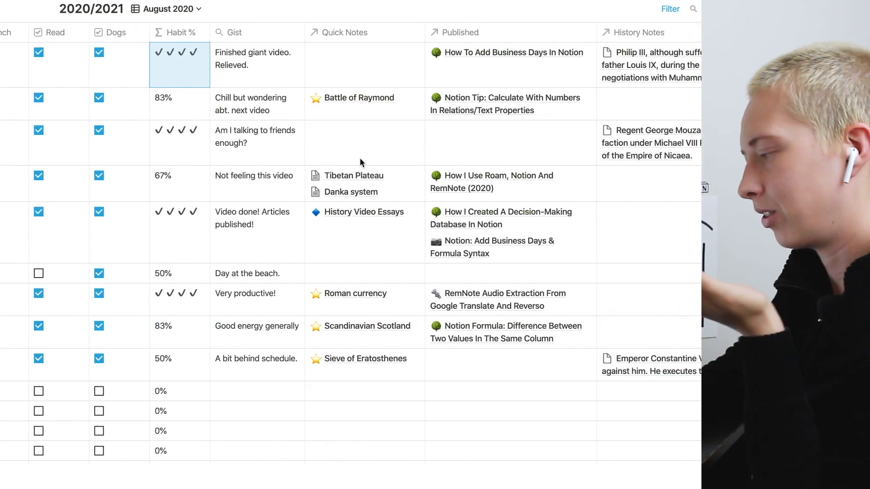
{"action": "scroll", "coordinate": [360, 196], "scroll_direction": "right", "scroll_amount": 4}
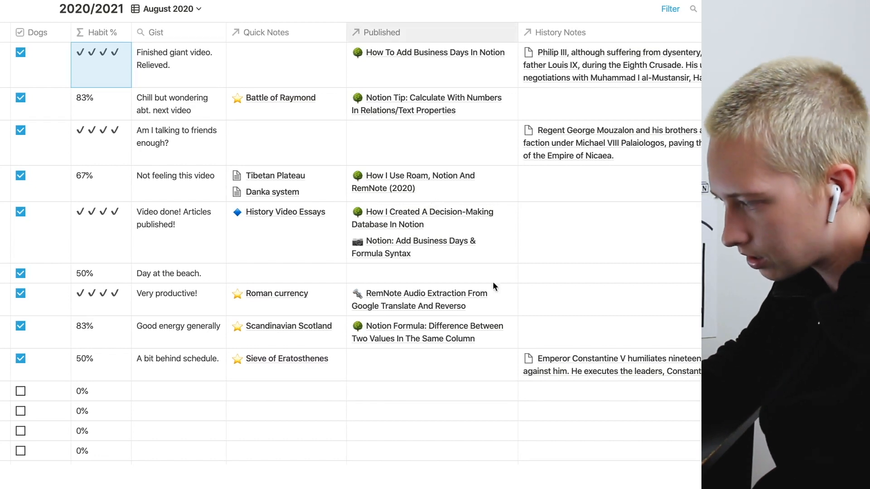
{"action": "scroll", "coordinate": [529, 246], "scroll_direction": "right", "scroll_amount": 5}
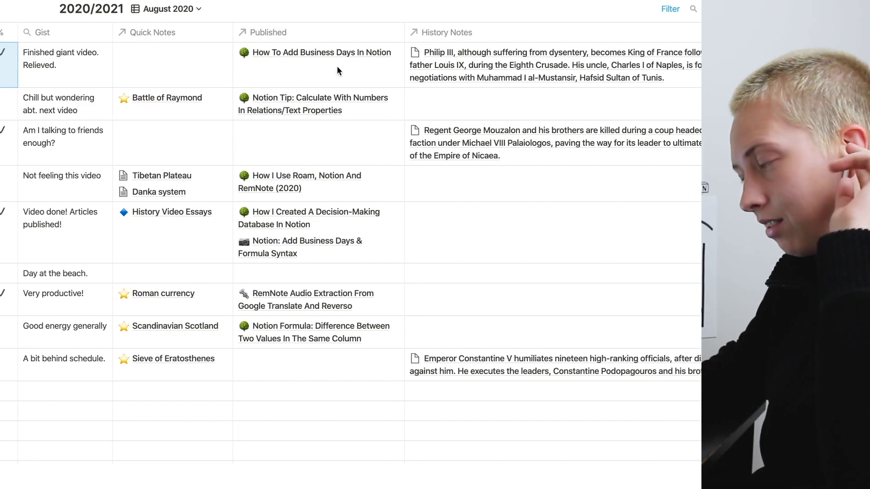
{"action": "scroll", "coordinate": [285, 236], "scroll_direction": "left", "scroll_amount": 20}
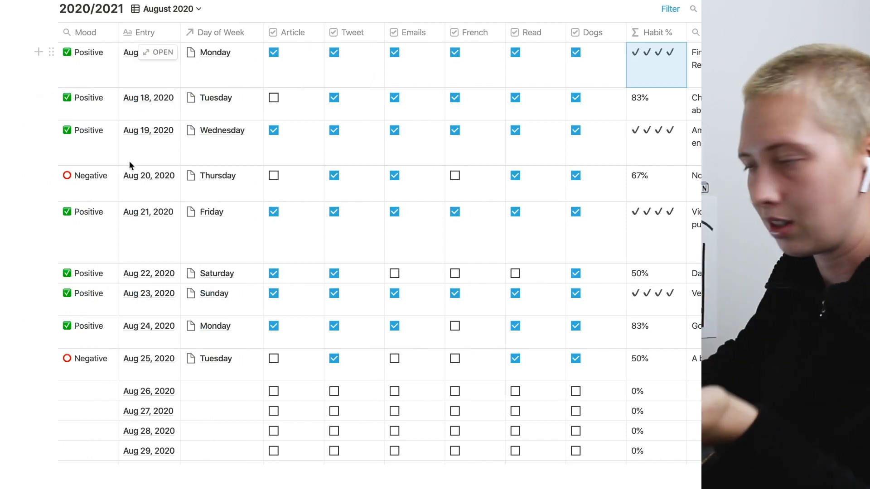
Step: Review the August 2020 rows across their full width, from mood and habits through to the History Notes relation
{"action": "scroll", "coordinate": [129, 161], "scroll_direction": "right", "scroll_amount": 2}
{"action": "scroll", "coordinate": [129, 162], "scroll_direction": "right", "scroll_amount": 15}
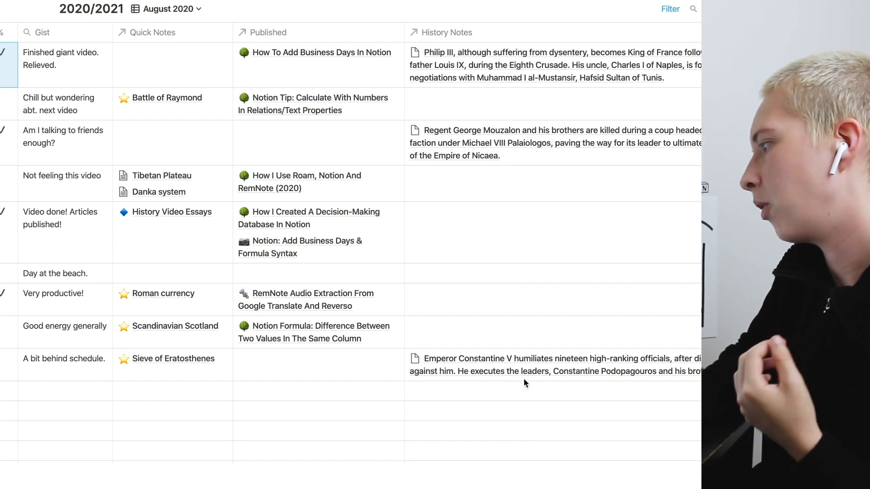
{"action": "scroll", "coordinate": [407, 308], "scroll_direction": "left", "scroll_amount": 6}
{"action": "scroll", "coordinate": [407, 308], "scroll_direction": "left", "scroll_amount": 8}
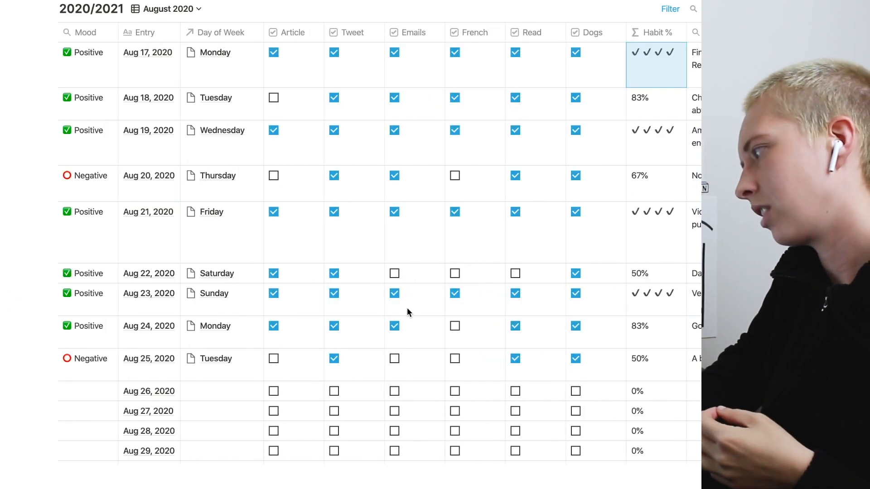
{"action": "scroll", "coordinate": [407, 308], "scroll_direction": "right", "scroll_amount": 15}
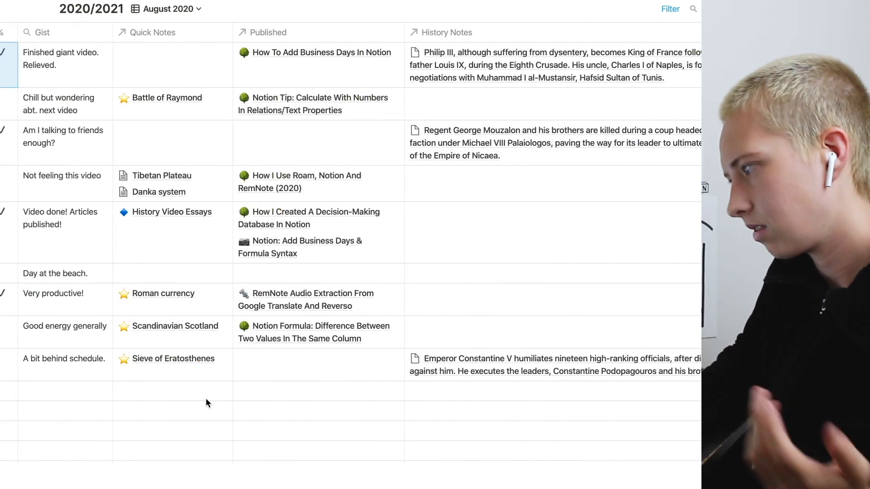
{"action": "scroll", "coordinate": [206, 398], "scroll_direction": "left", "scroll_amount": 6}
{"action": "scroll", "coordinate": [207, 403], "scroll_direction": "left", "scroll_amount": 6}
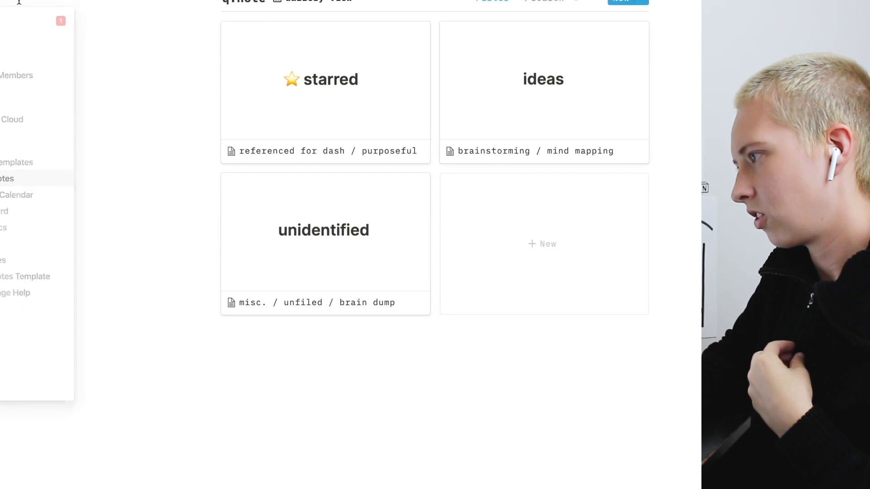
Step: Open the Quick Notes Template page and bring its quick.notes cards into view
{"action": "left_click", "coordinate": [92, 281]}
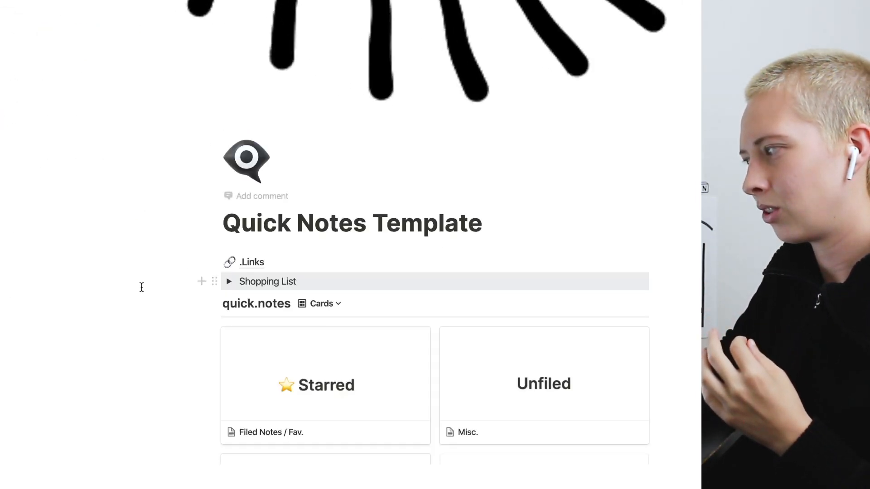
{"action": "scroll", "coordinate": [142, 287], "scroll_direction": "down", "scroll_amount": 3}
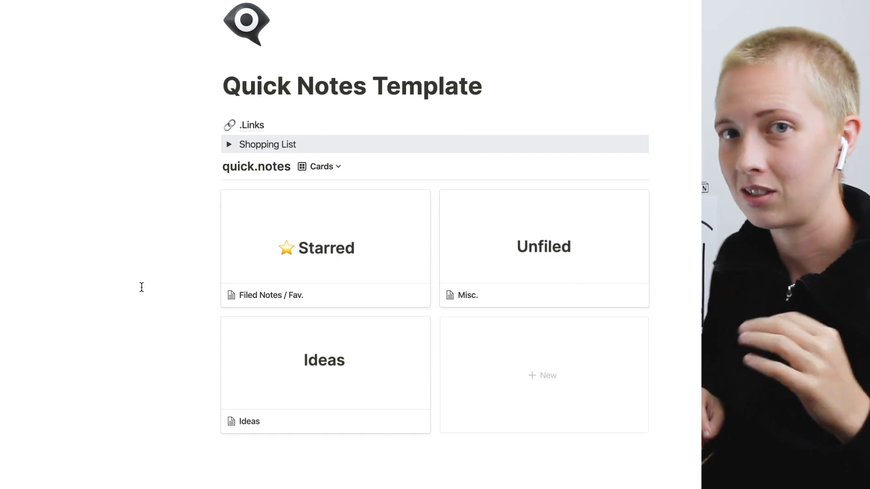